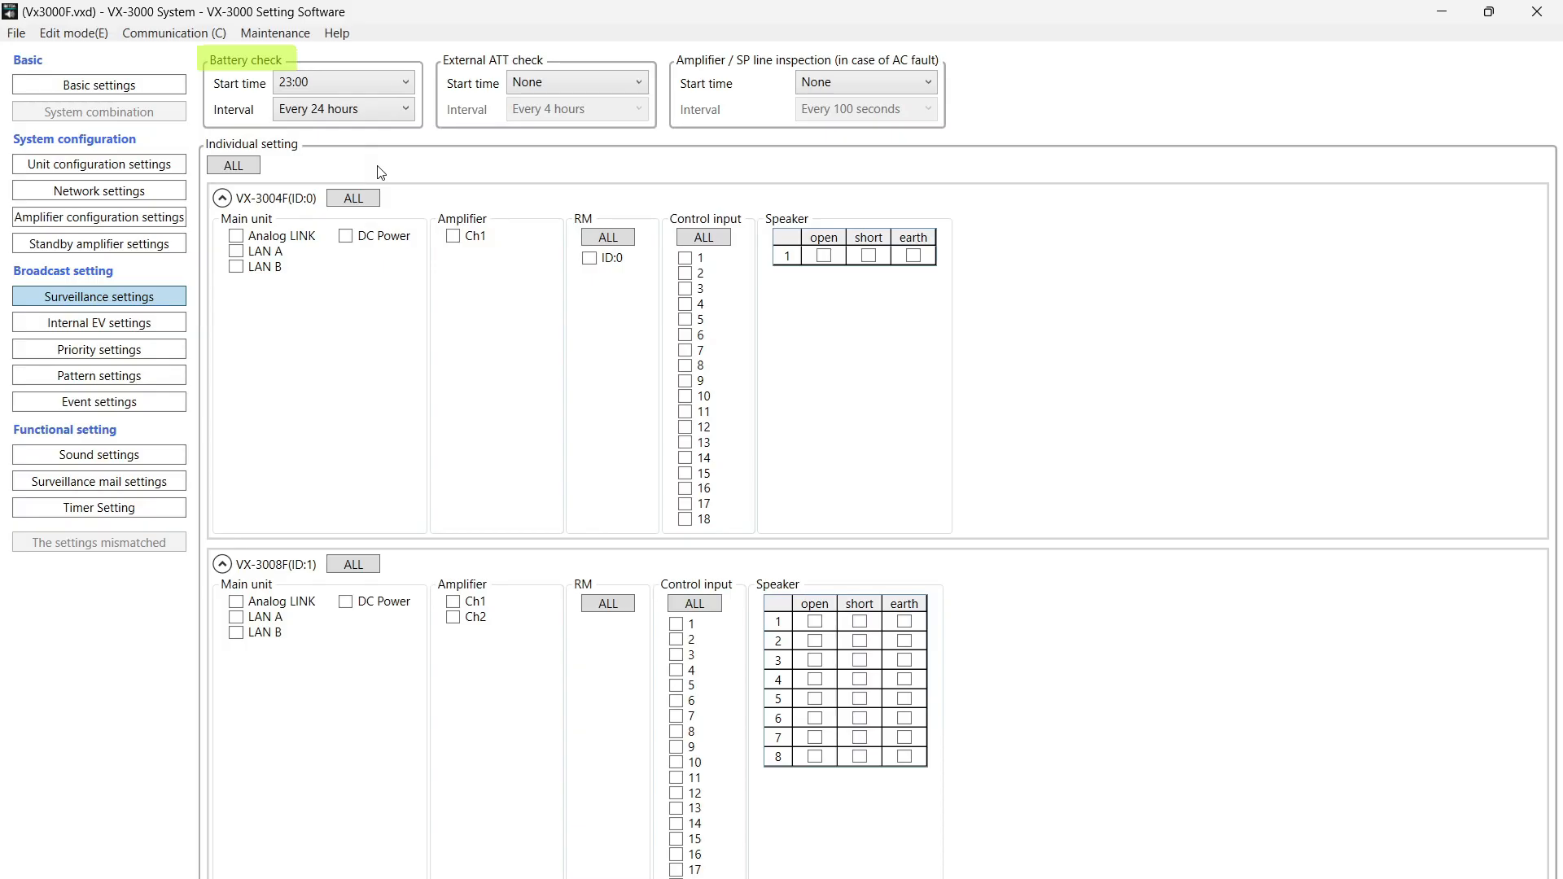
- Set the battery check to start at 05:00, keeping the interval at every 24 hours
click(383, 76)
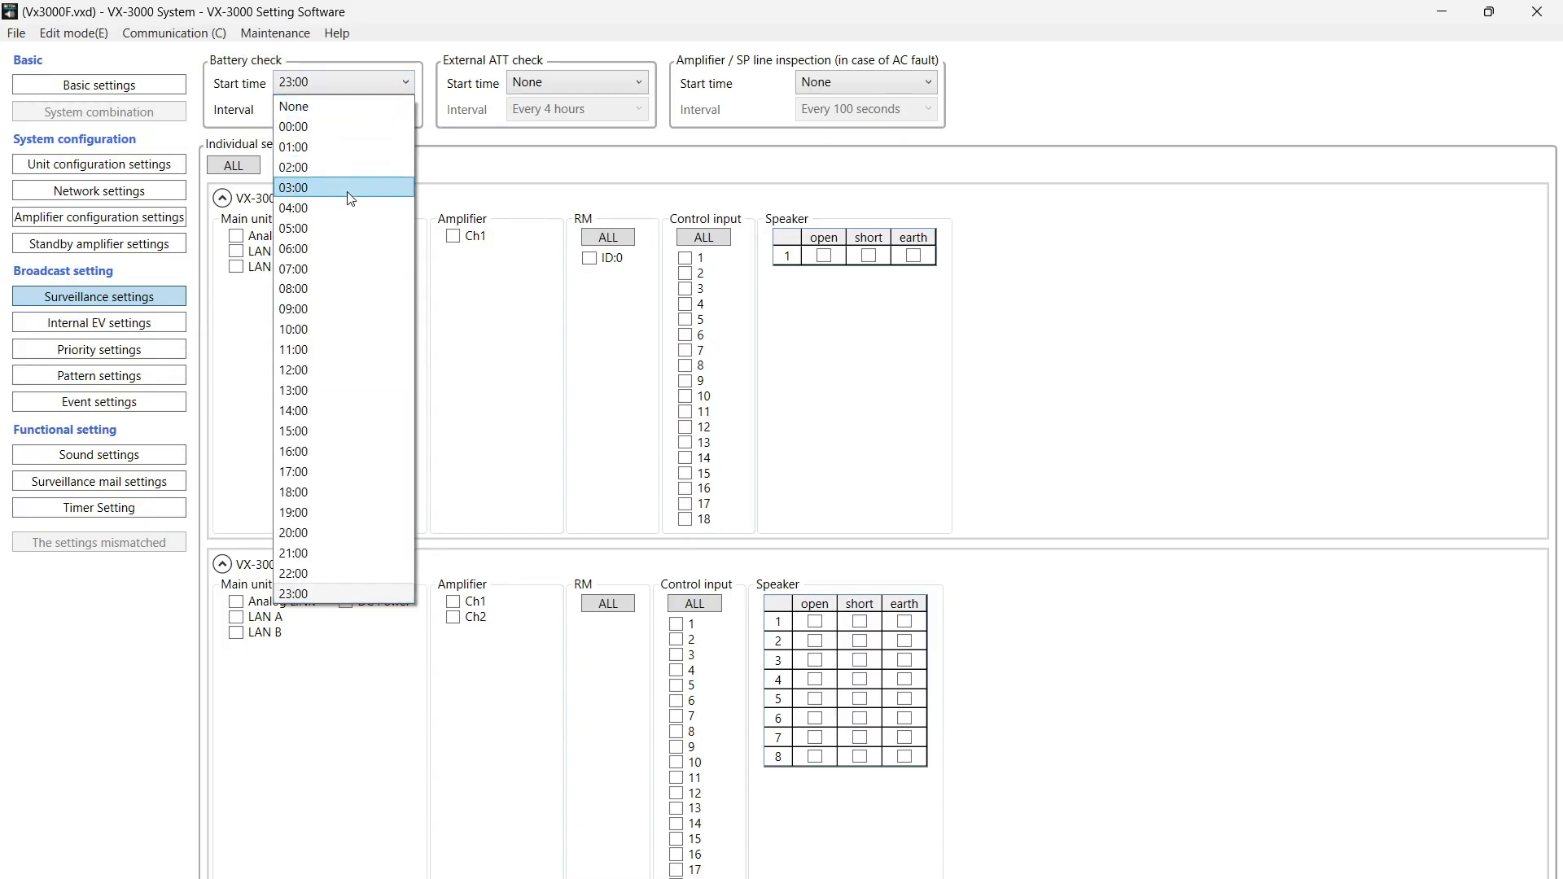
click(341, 227)
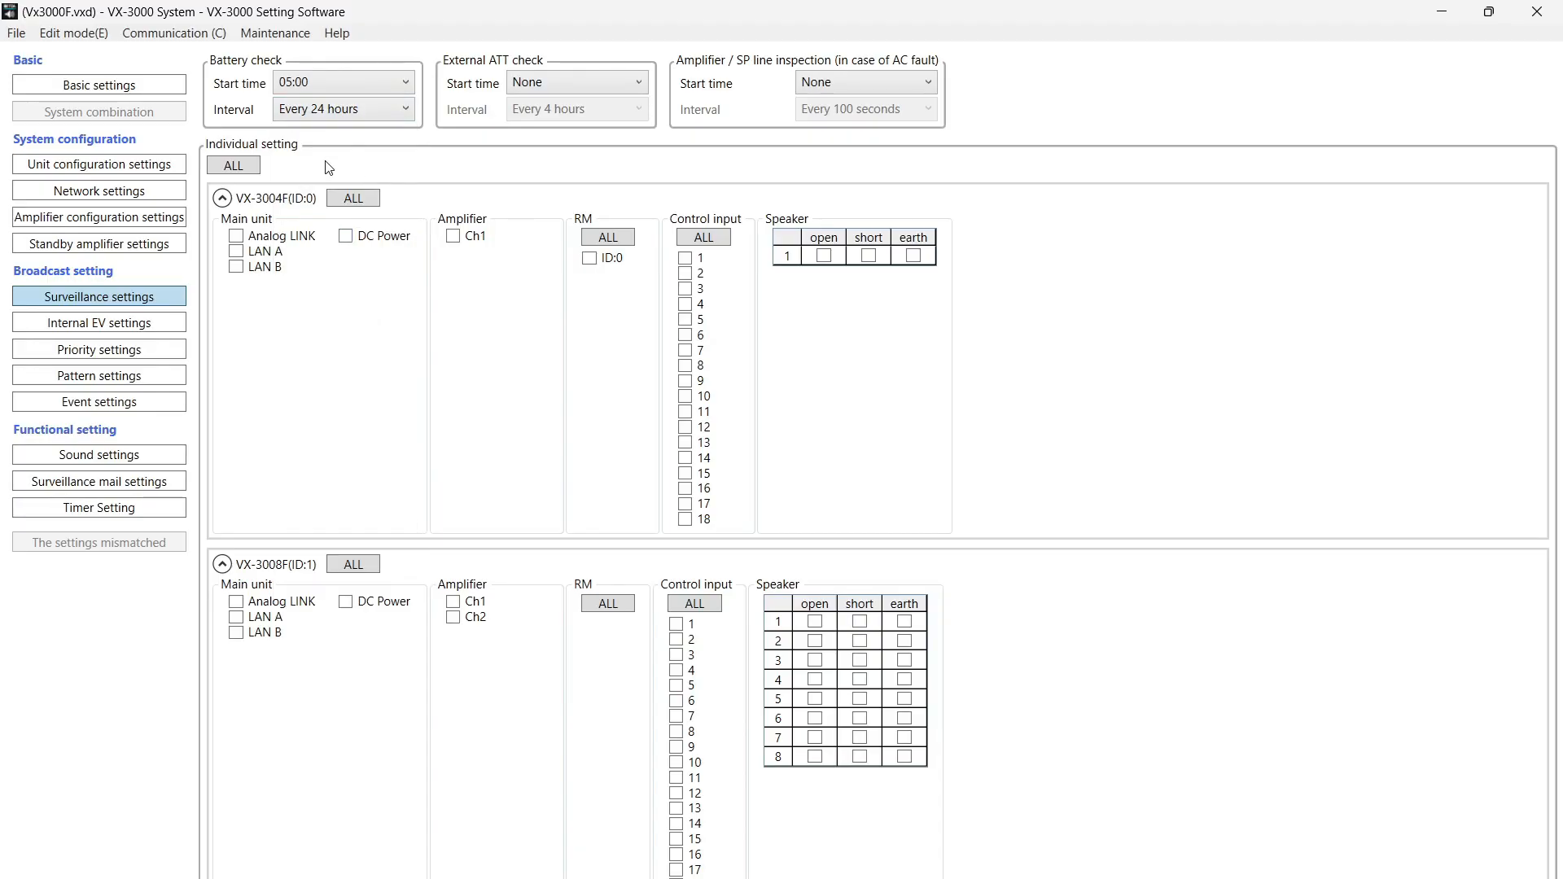
click(312, 117)
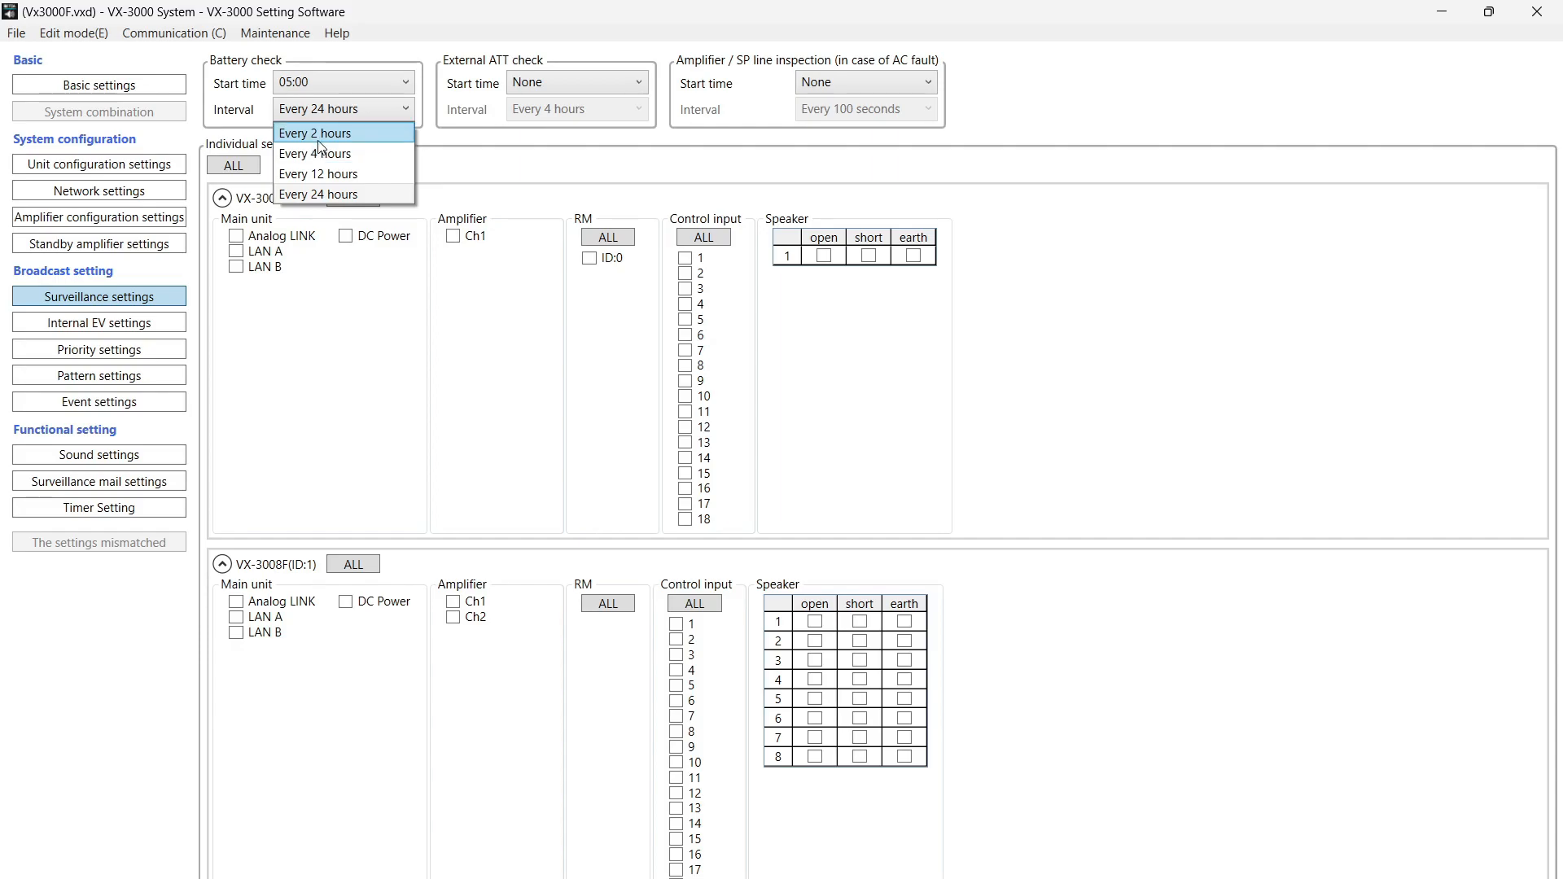
click(360, 114)
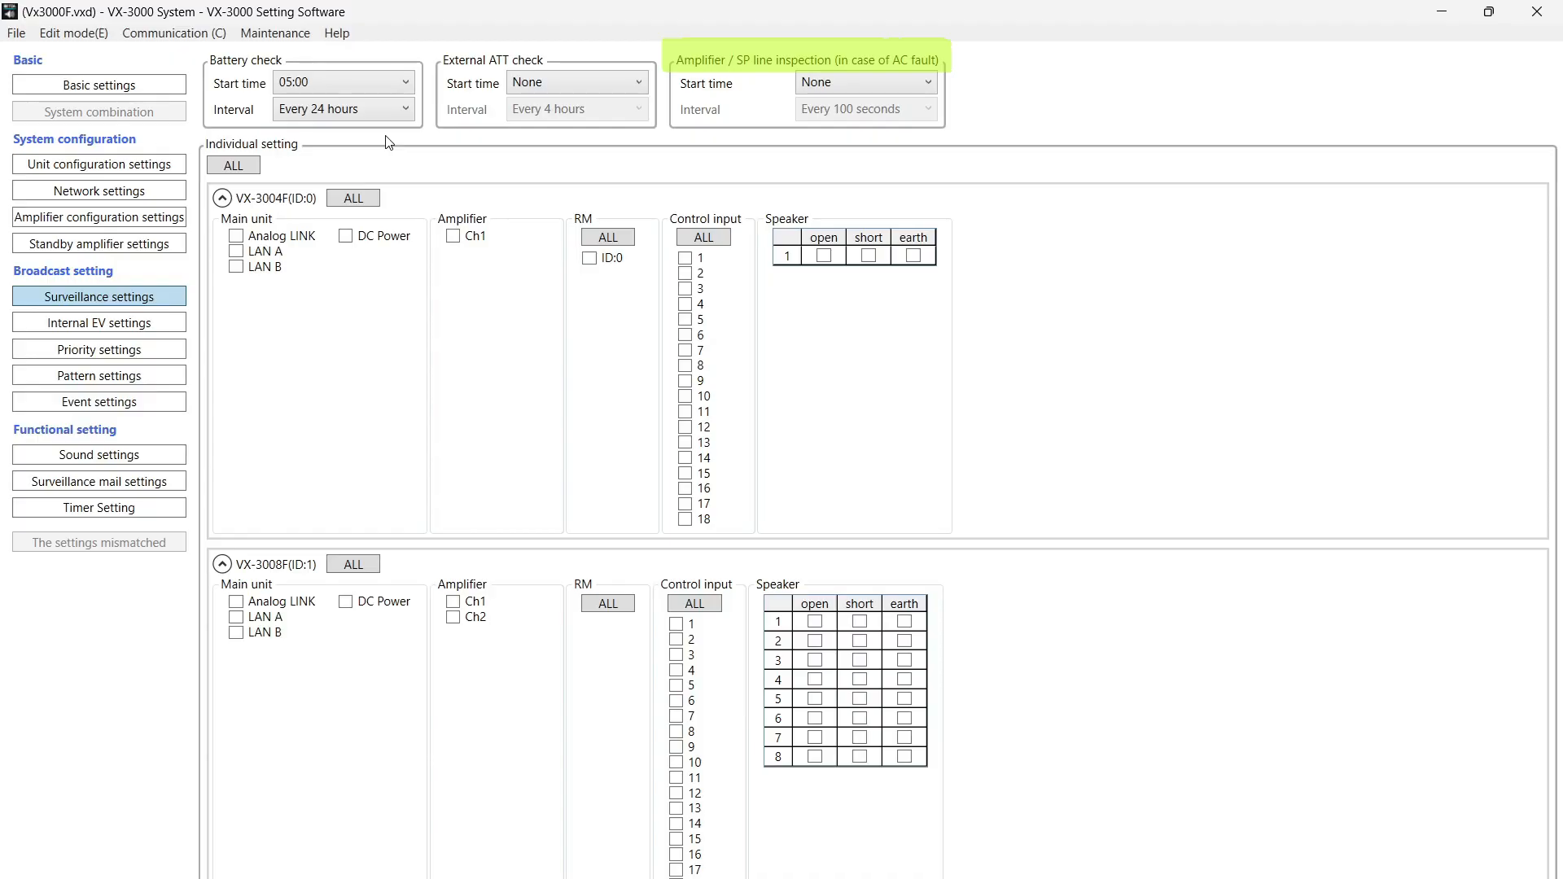
- Set the amplifier / SP line inspection to start at 03:00, with the interval at every 100 seconds
click(861, 81)
click(861, 82)
click(861, 81)
click(856, 187)
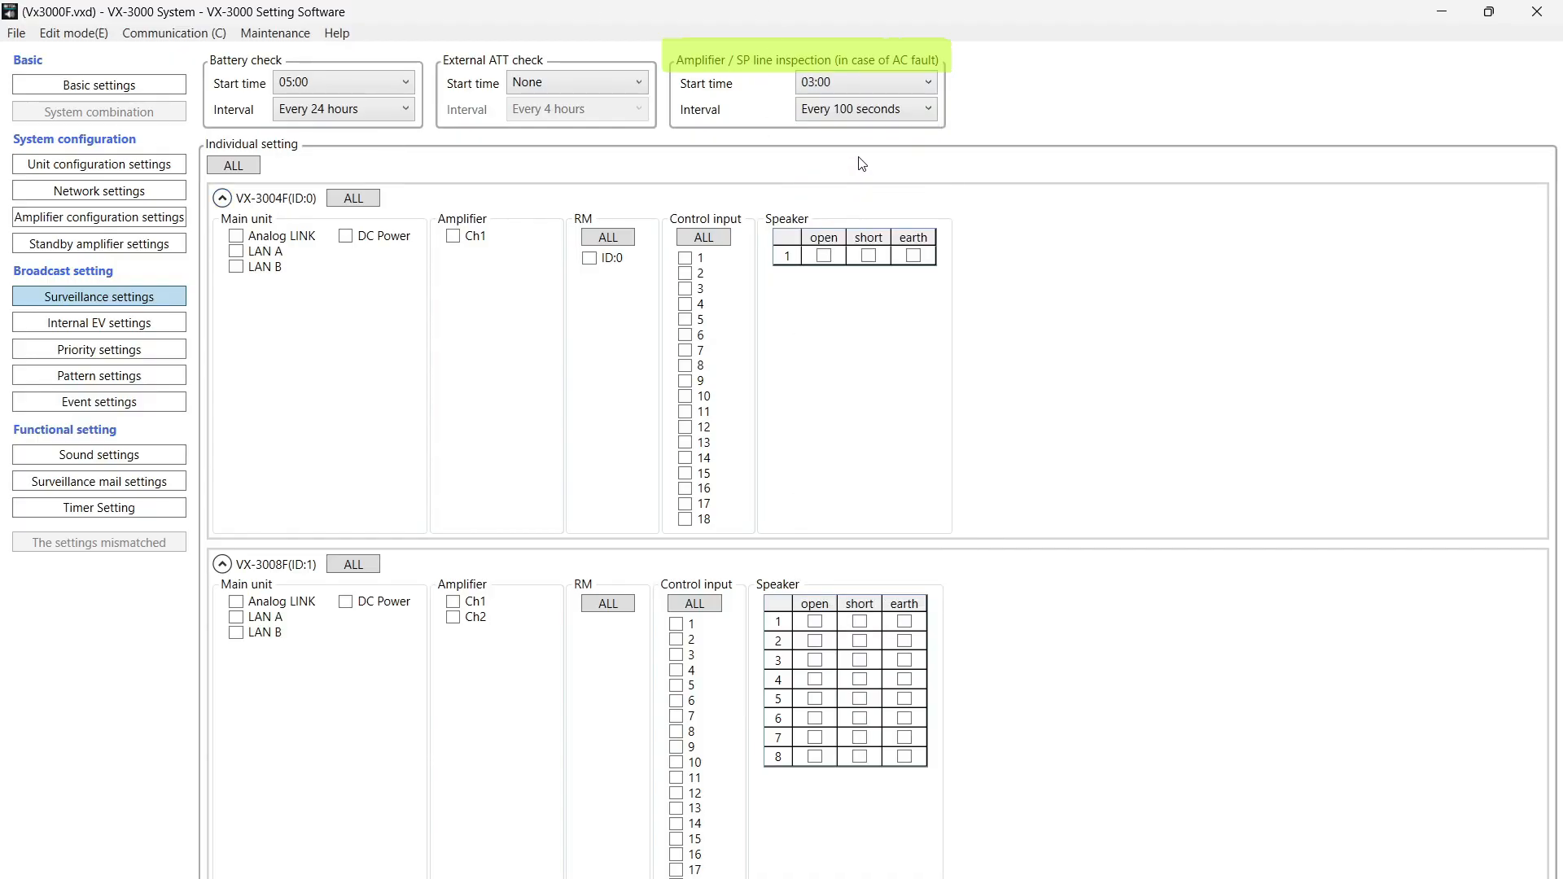
click(895, 110)
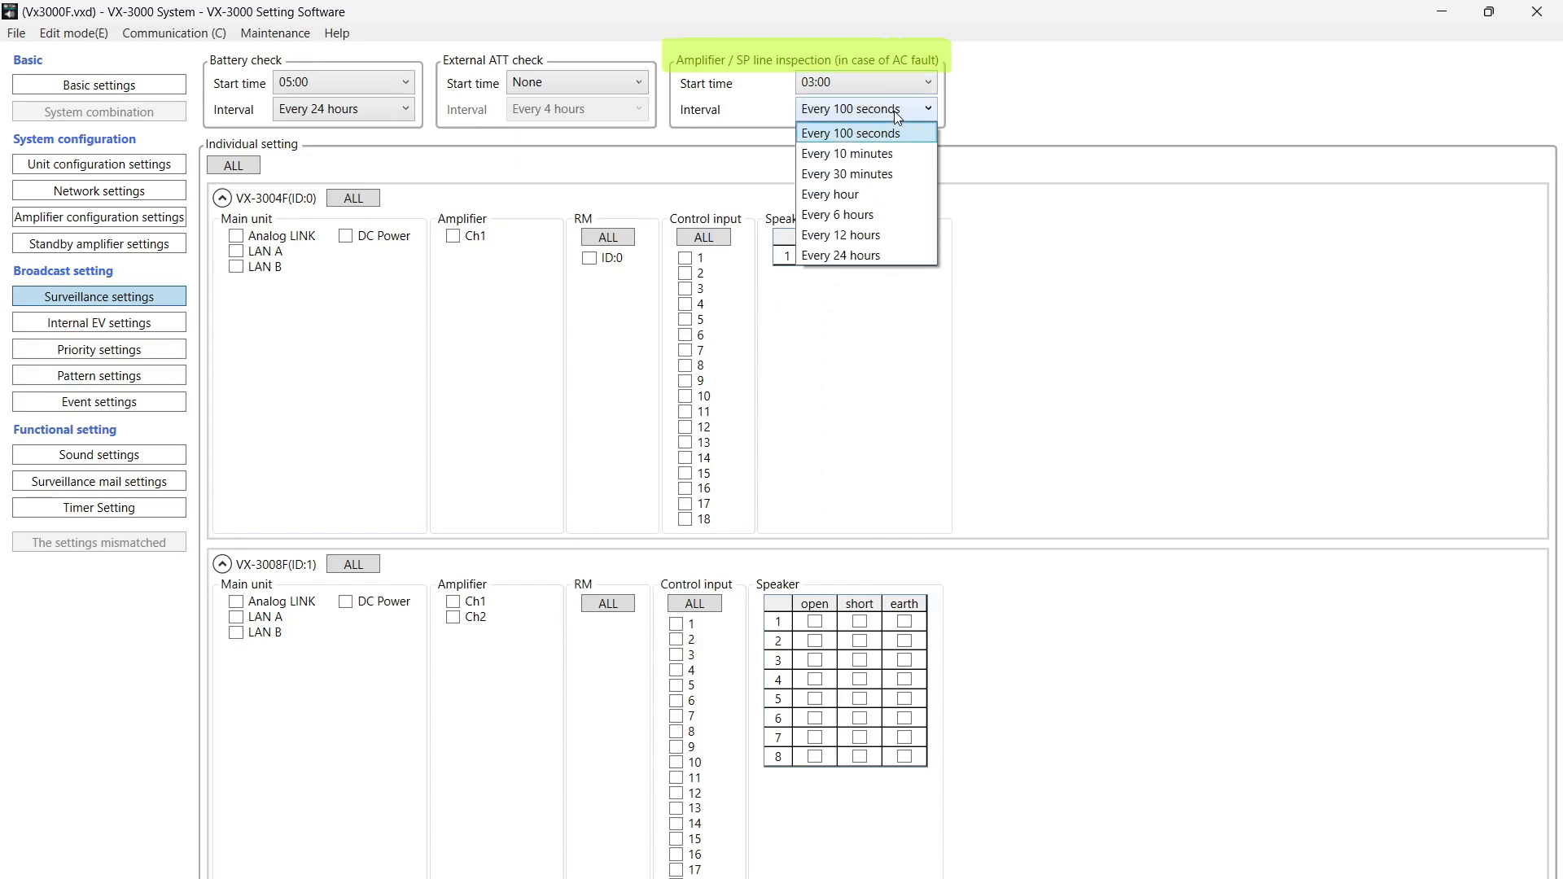
click(896, 110)
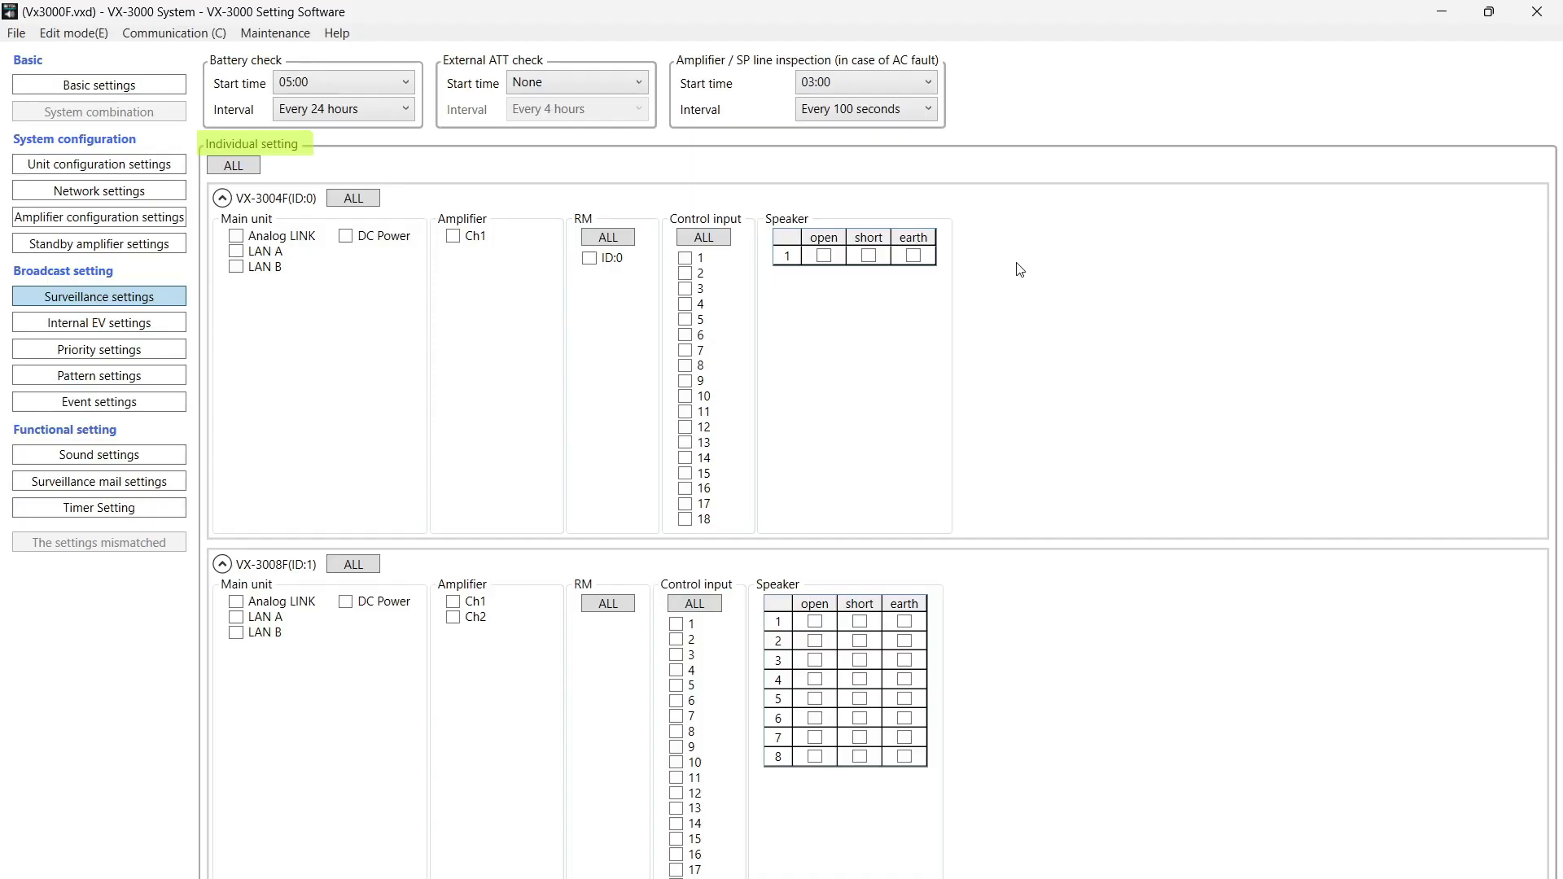
- Try enabling every individual surveillance item of the VX-3004F(ID:0) unit at once and clear them all again
click(242, 255)
click(243, 269)
click(348, 238)
click(351, 200)
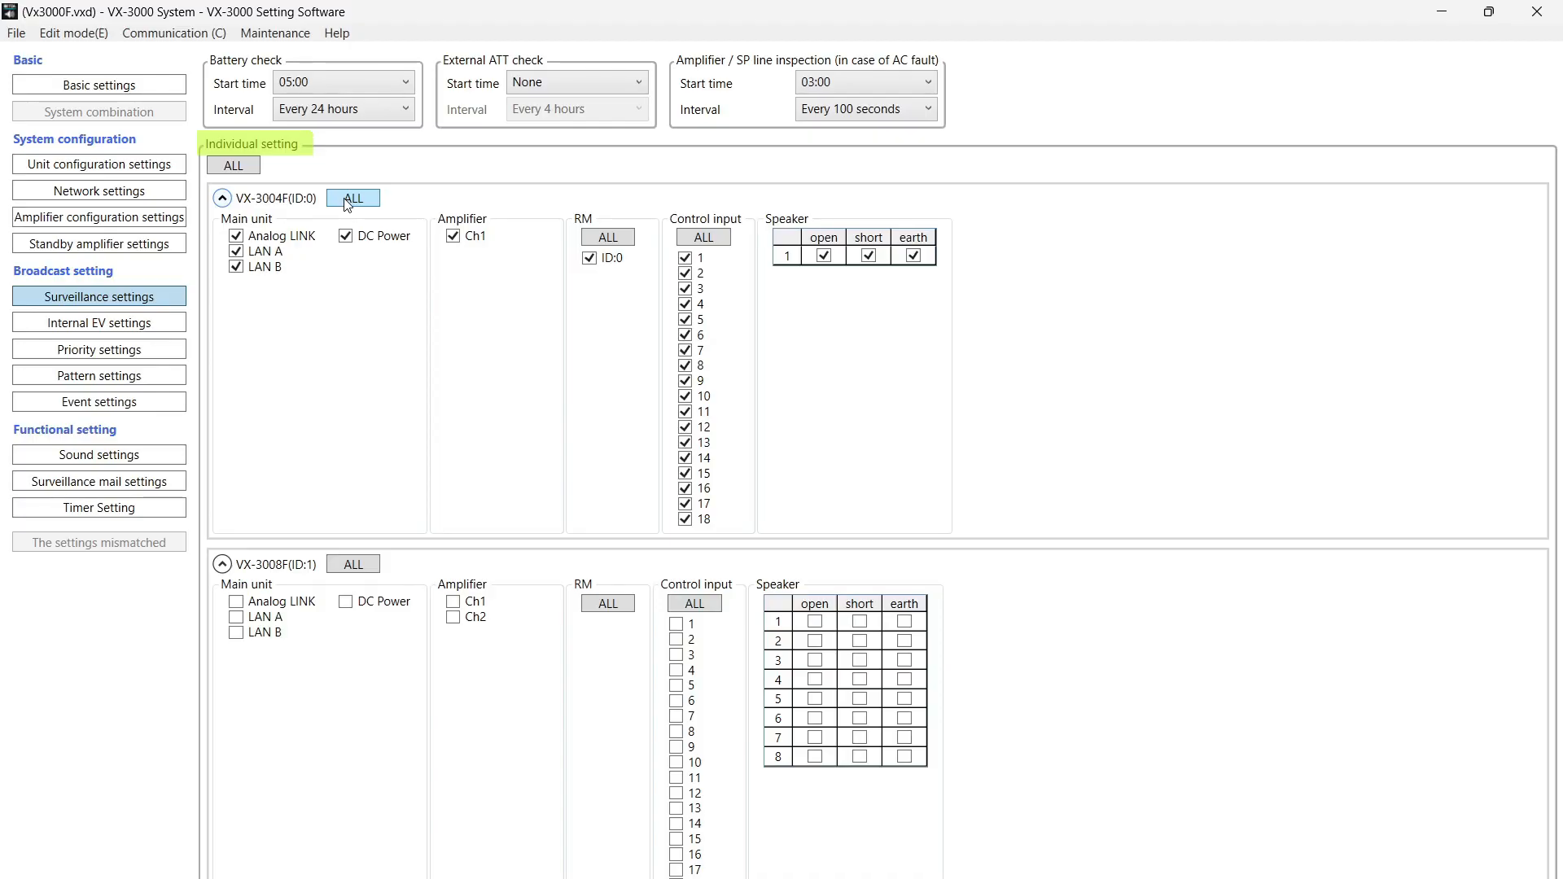
click(351, 201)
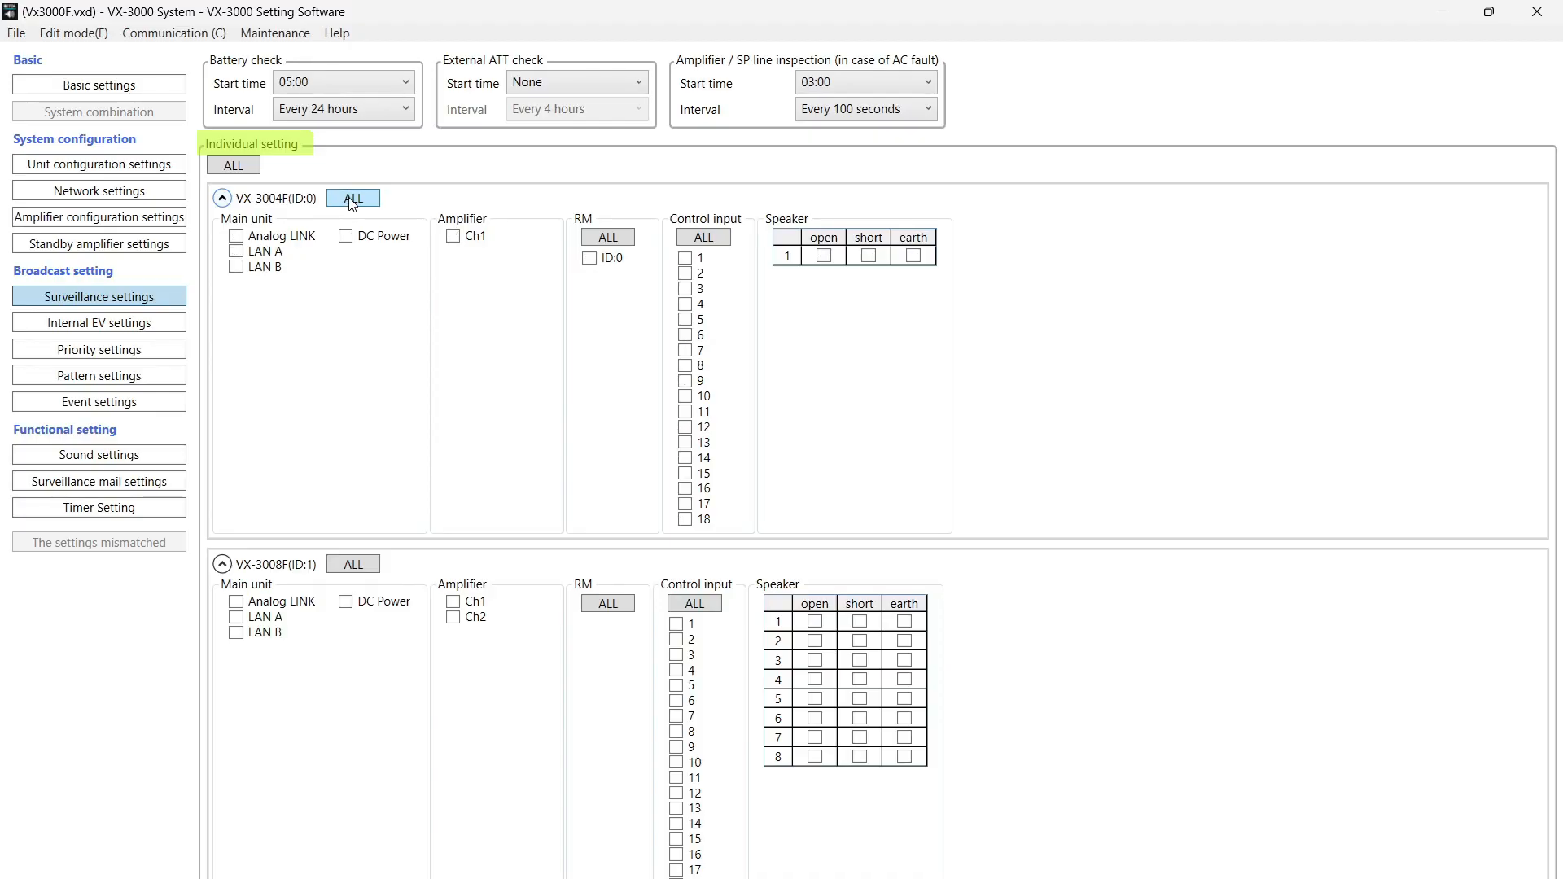
- Enable surveillance of DC Power, LAN A, LAN B and amplifier Ch1 for the VX-3004F(ID:0) unit
click(346, 236)
click(238, 253)
click(238, 268)
click(454, 237)
- Enable surveillance of control inputs 5, 6, 7 and 9 on the VX-3004F(ID:0) unit
click(686, 350)
click(685, 335)
click(685, 319)
click(686, 380)
- Enable open, short and earth fault surveillance for speaker line 1 of the VX-3004F(ID:0) unit
click(836, 258)
click(824, 257)
click(868, 256)
click(912, 256)
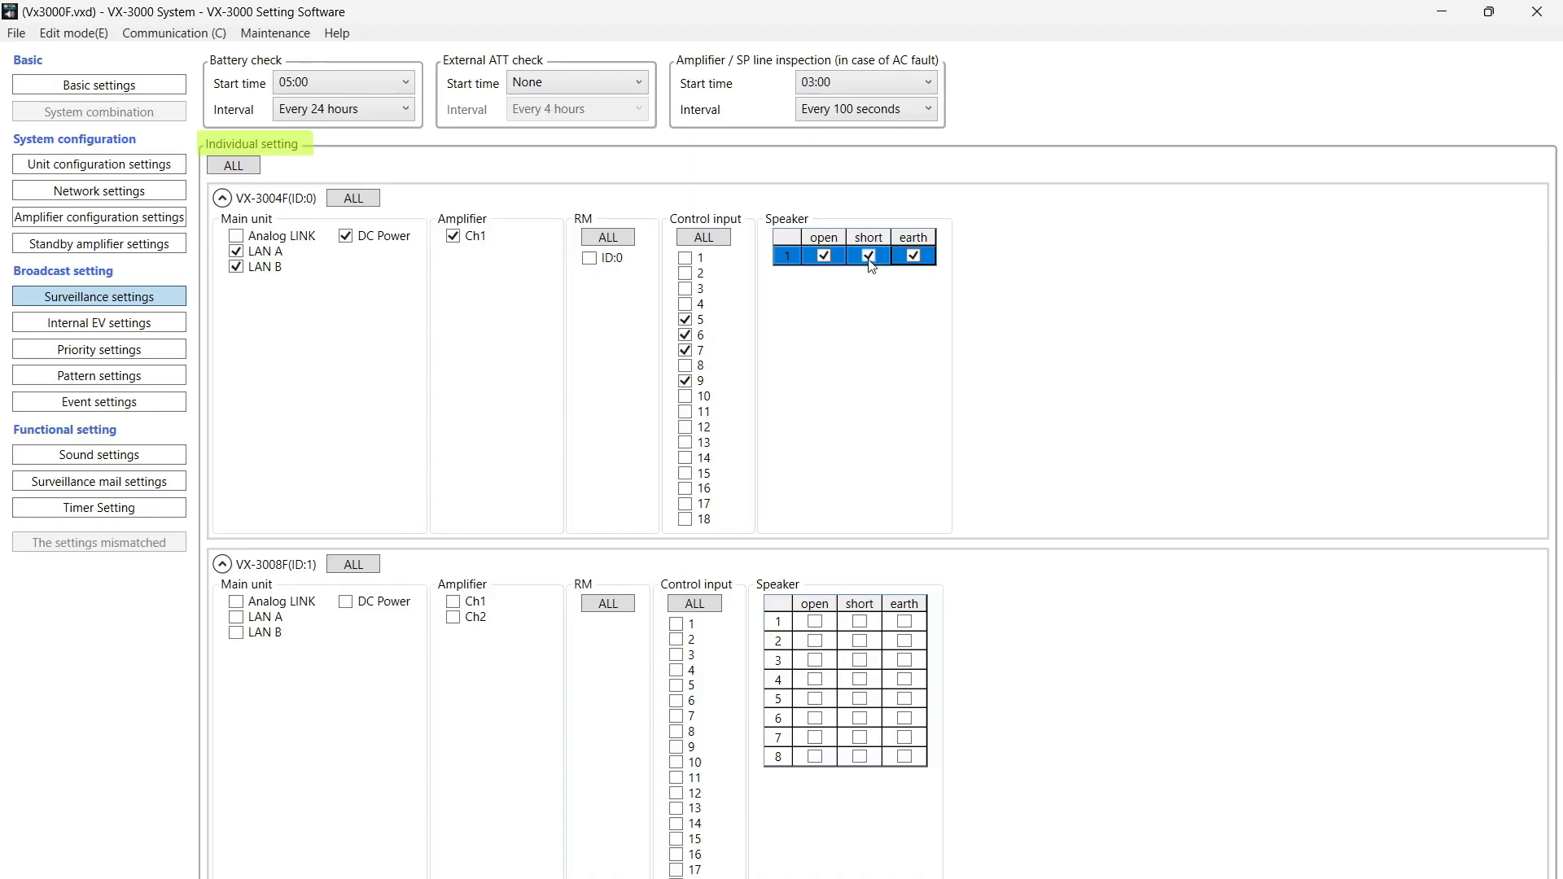
- Open the Internal EV settings and try to load the M-800RM CHIME WAV file as sound source No. 2
click(99, 322)
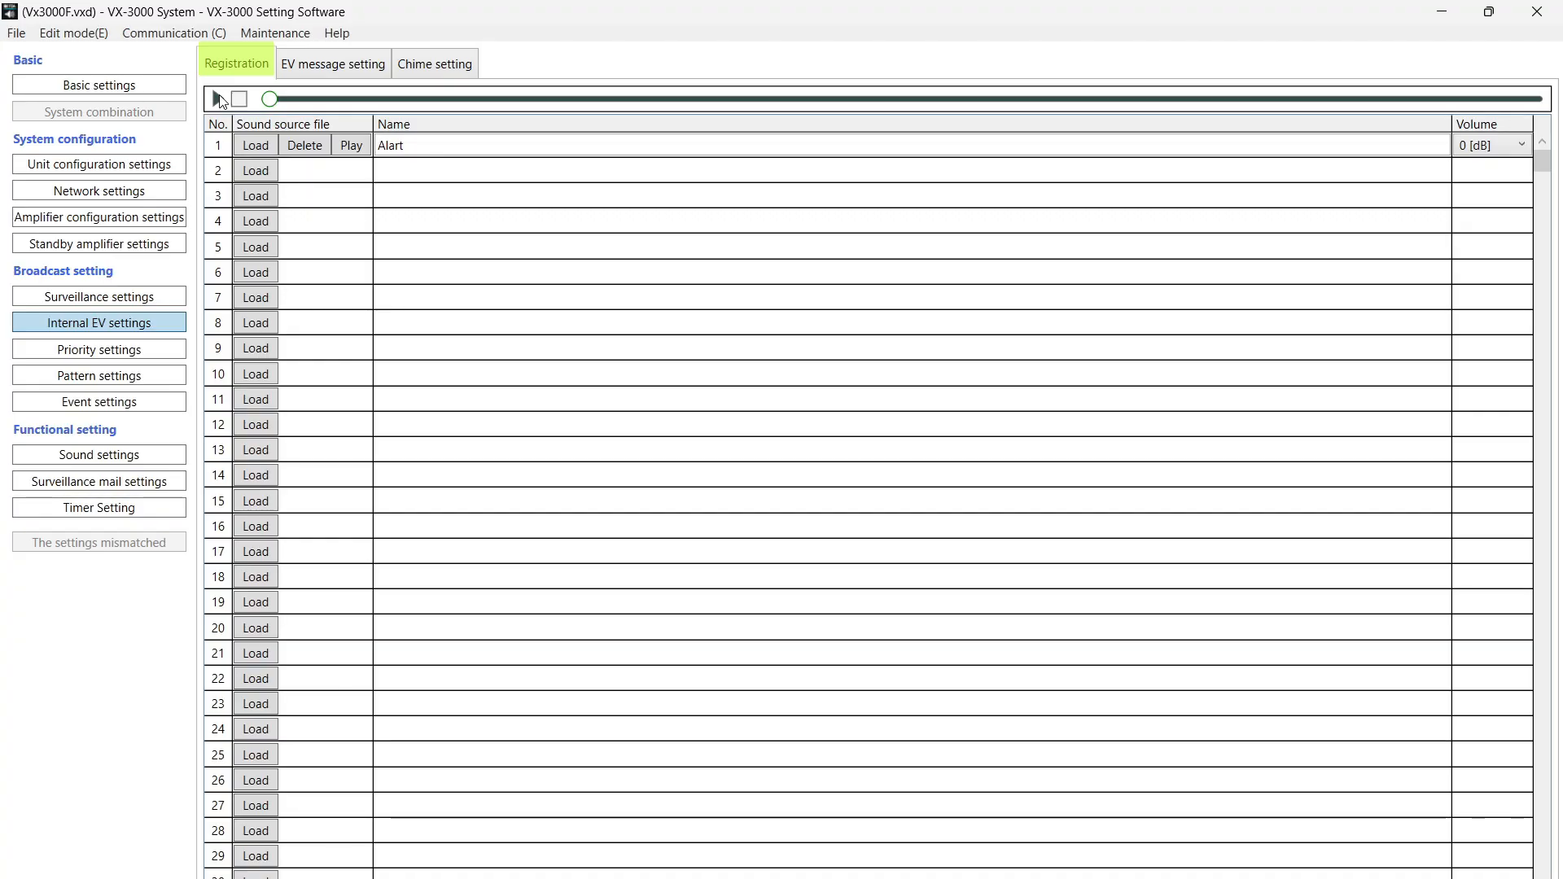
click(266, 177)
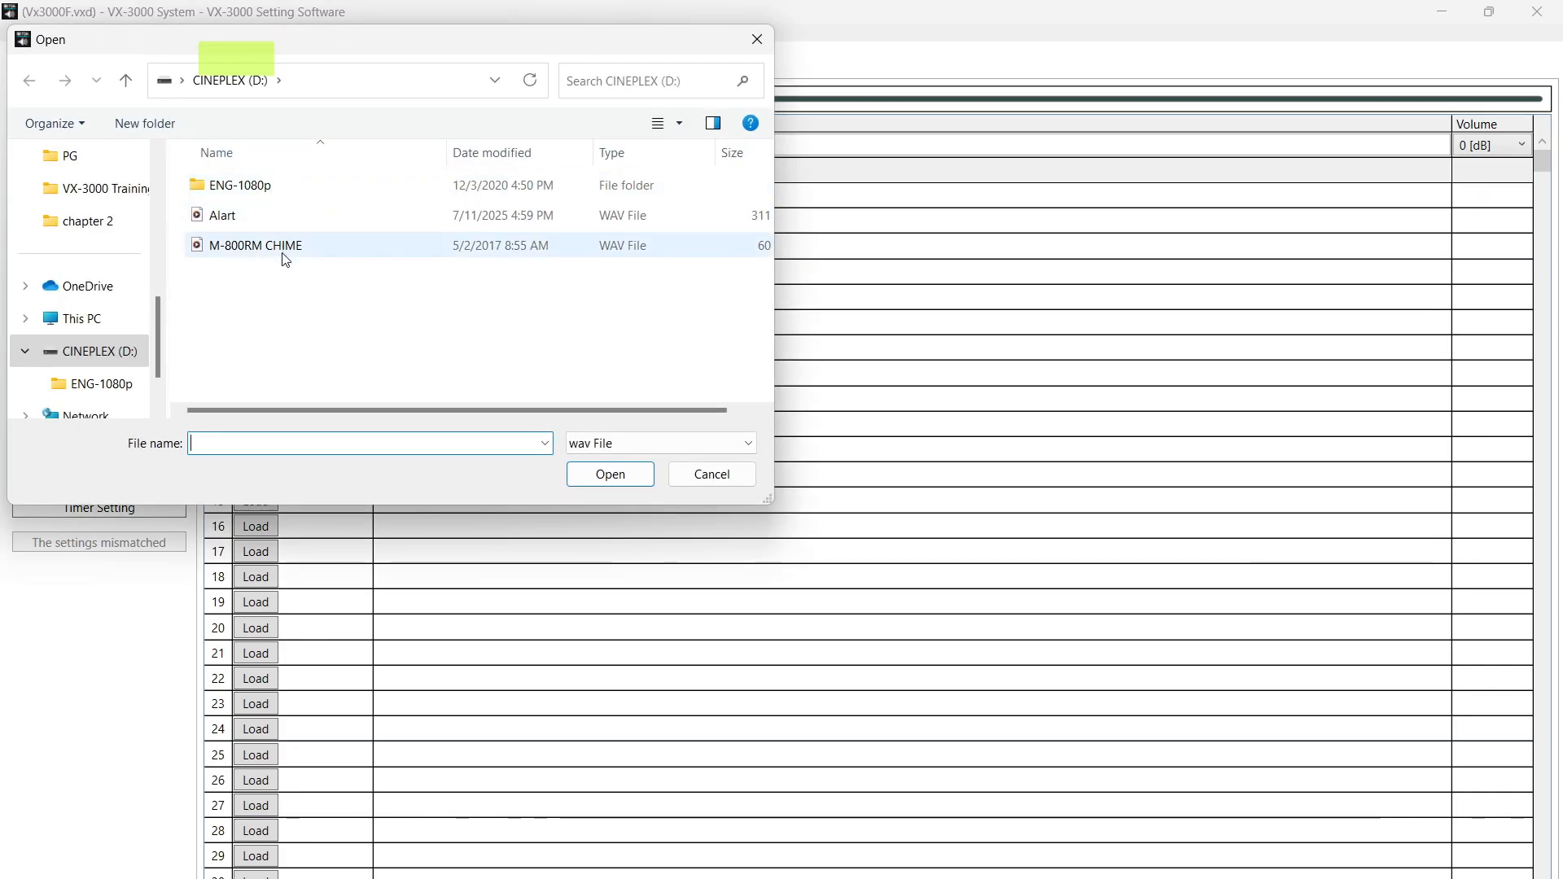
click(284, 257)
click(589, 480)
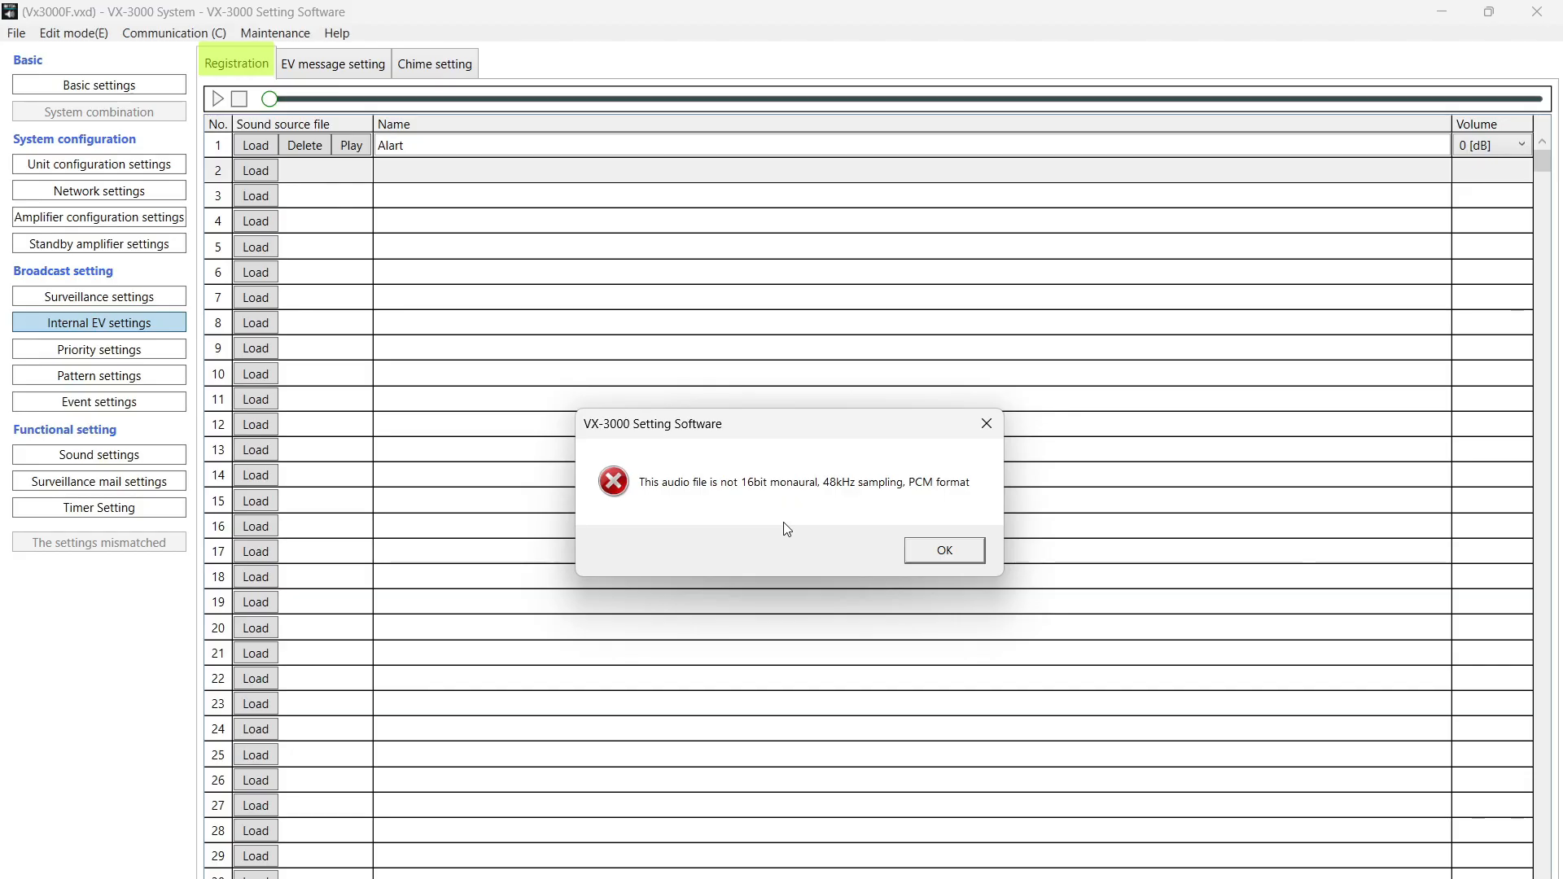
click(923, 553)
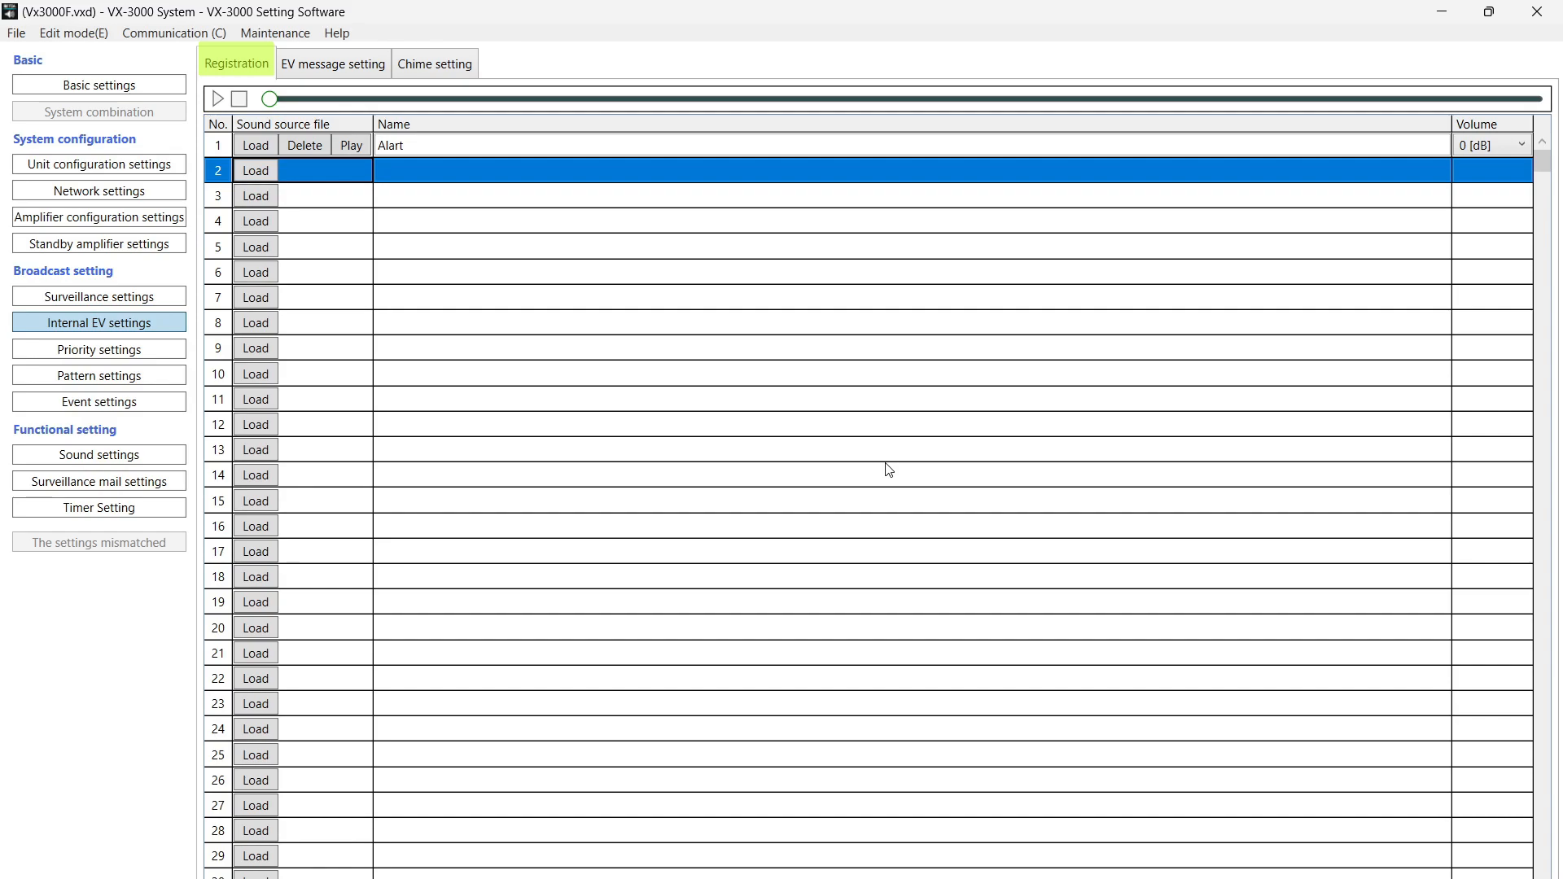
- Choose EV message No. 1 in the EV message settings and check the registered sound sources
key(ctrl+Tab)
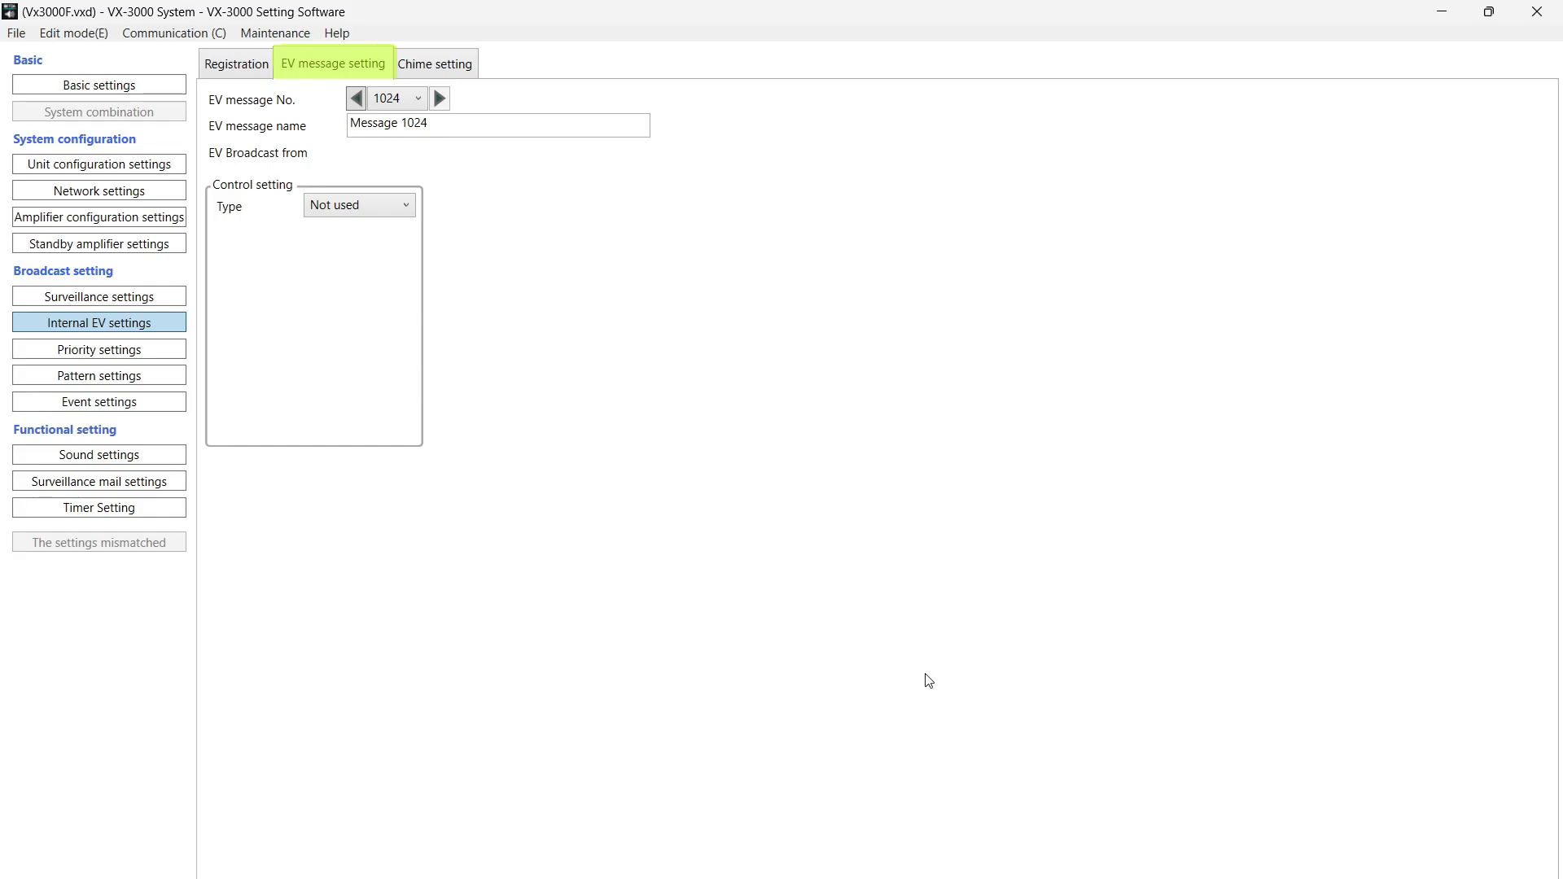
click(415, 98)
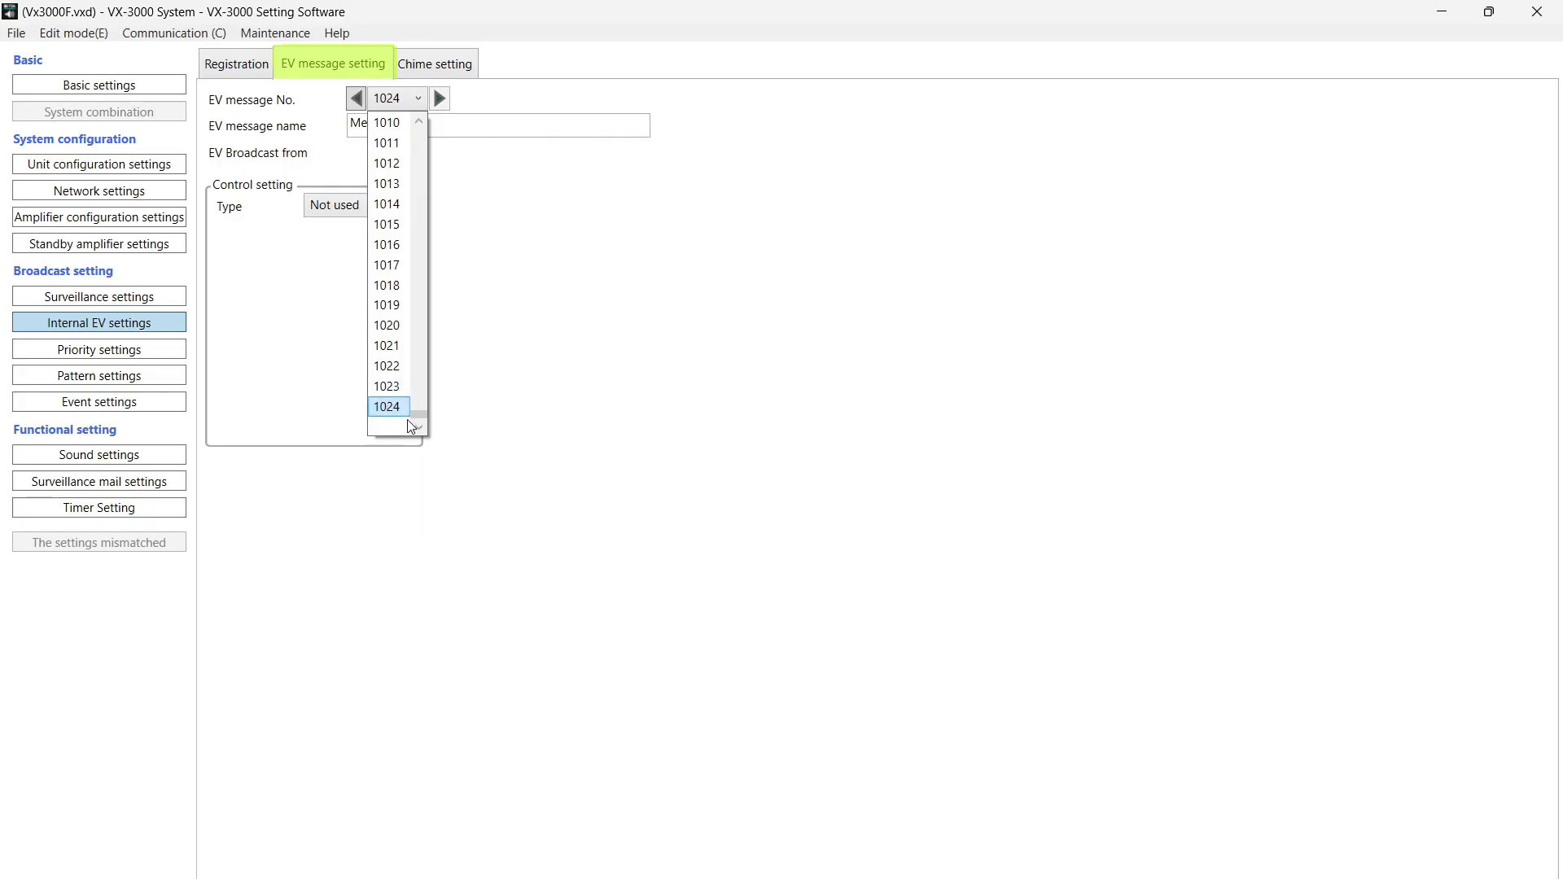
drag(418, 415, 407, 114)
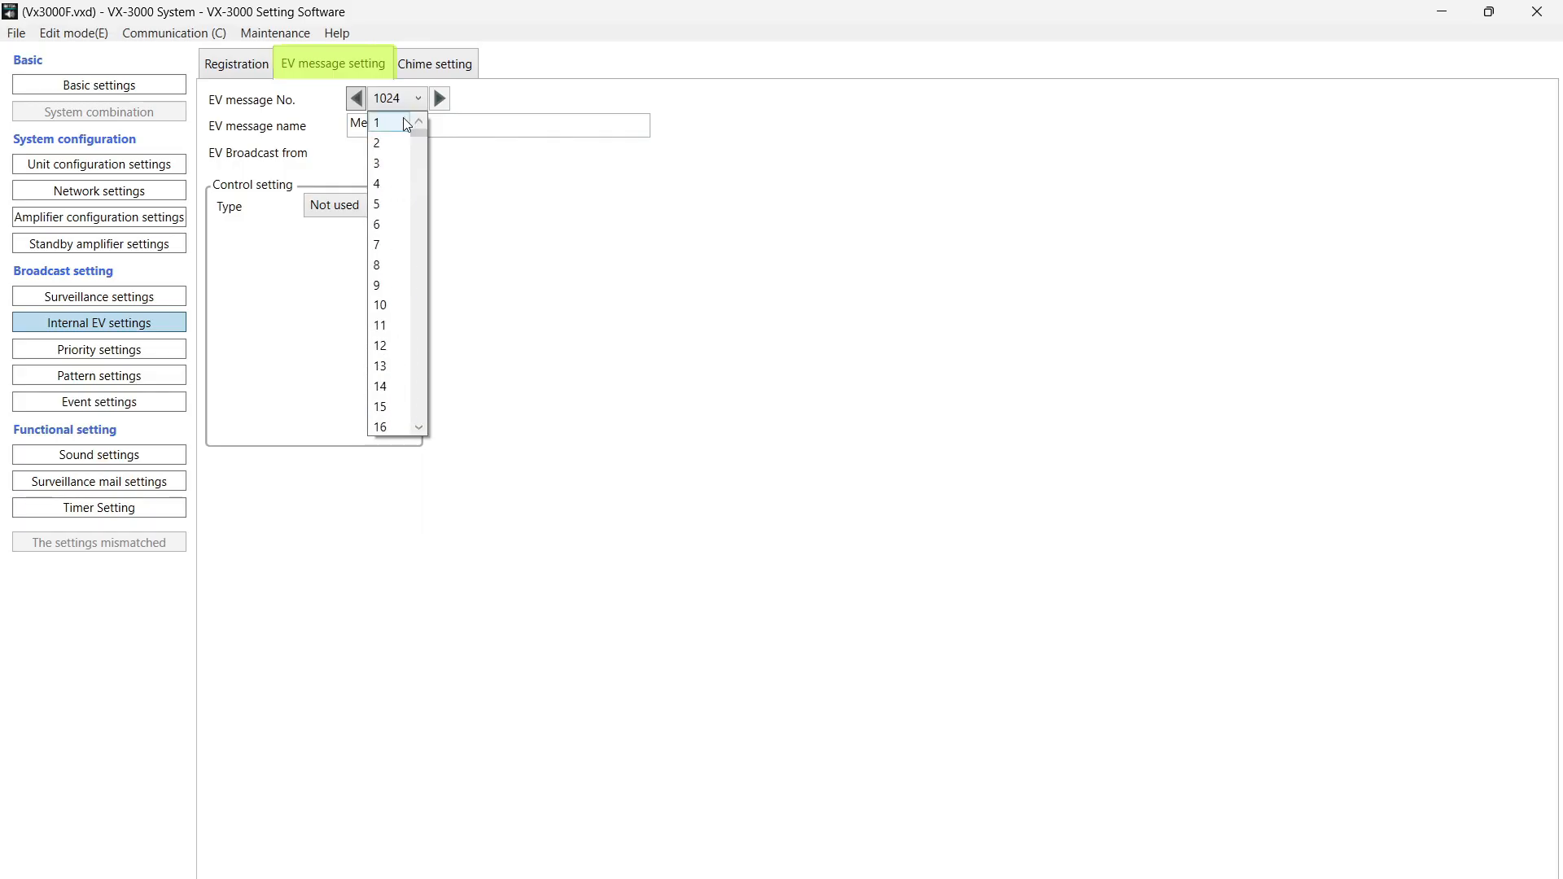
click(392, 146)
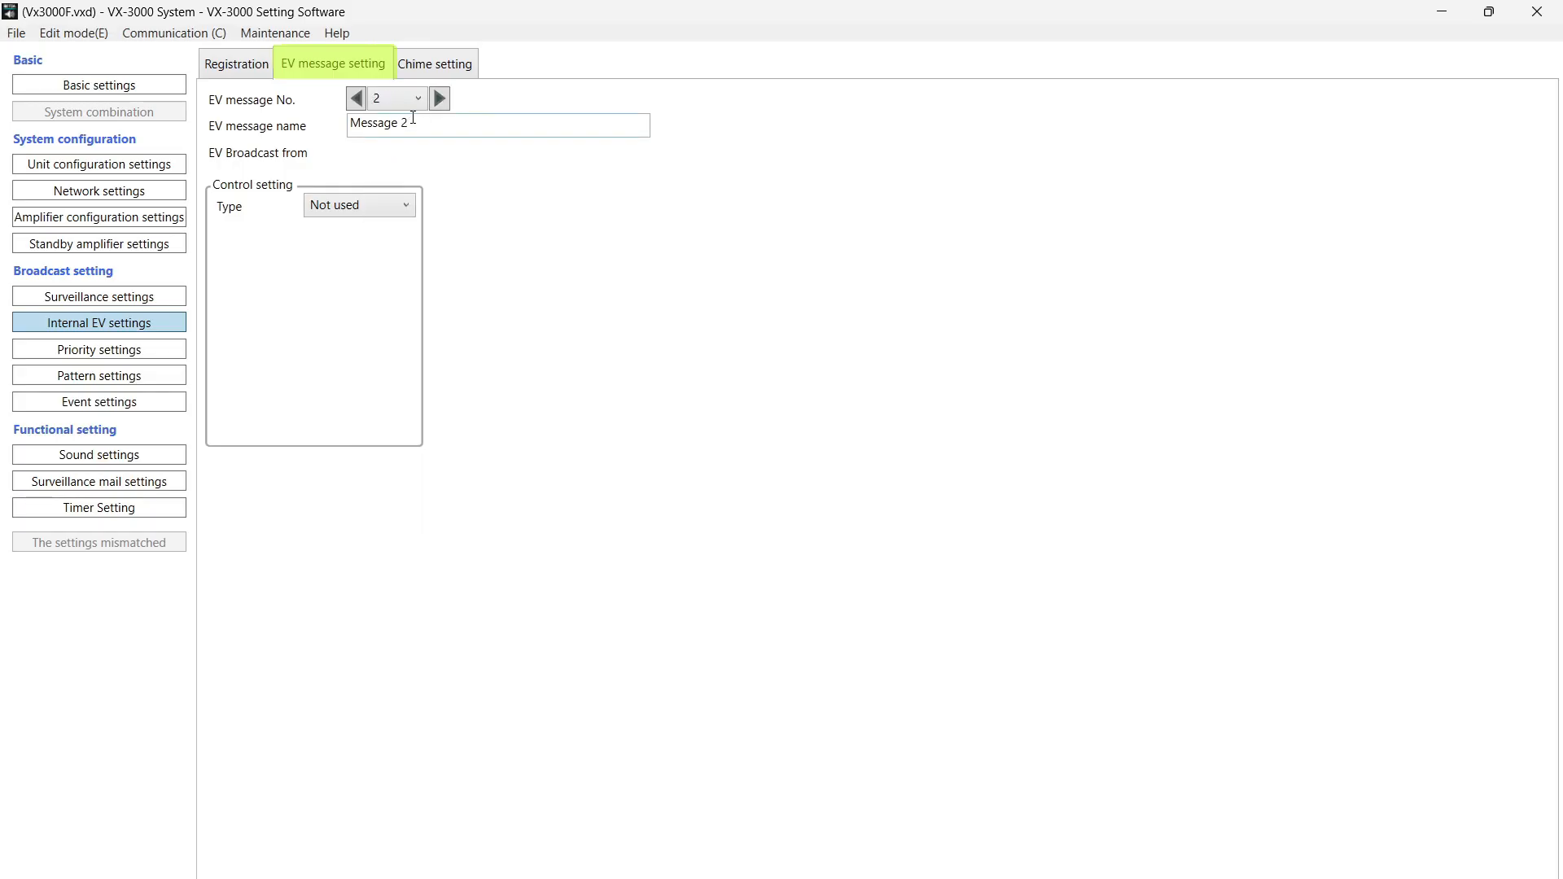
click(413, 105)
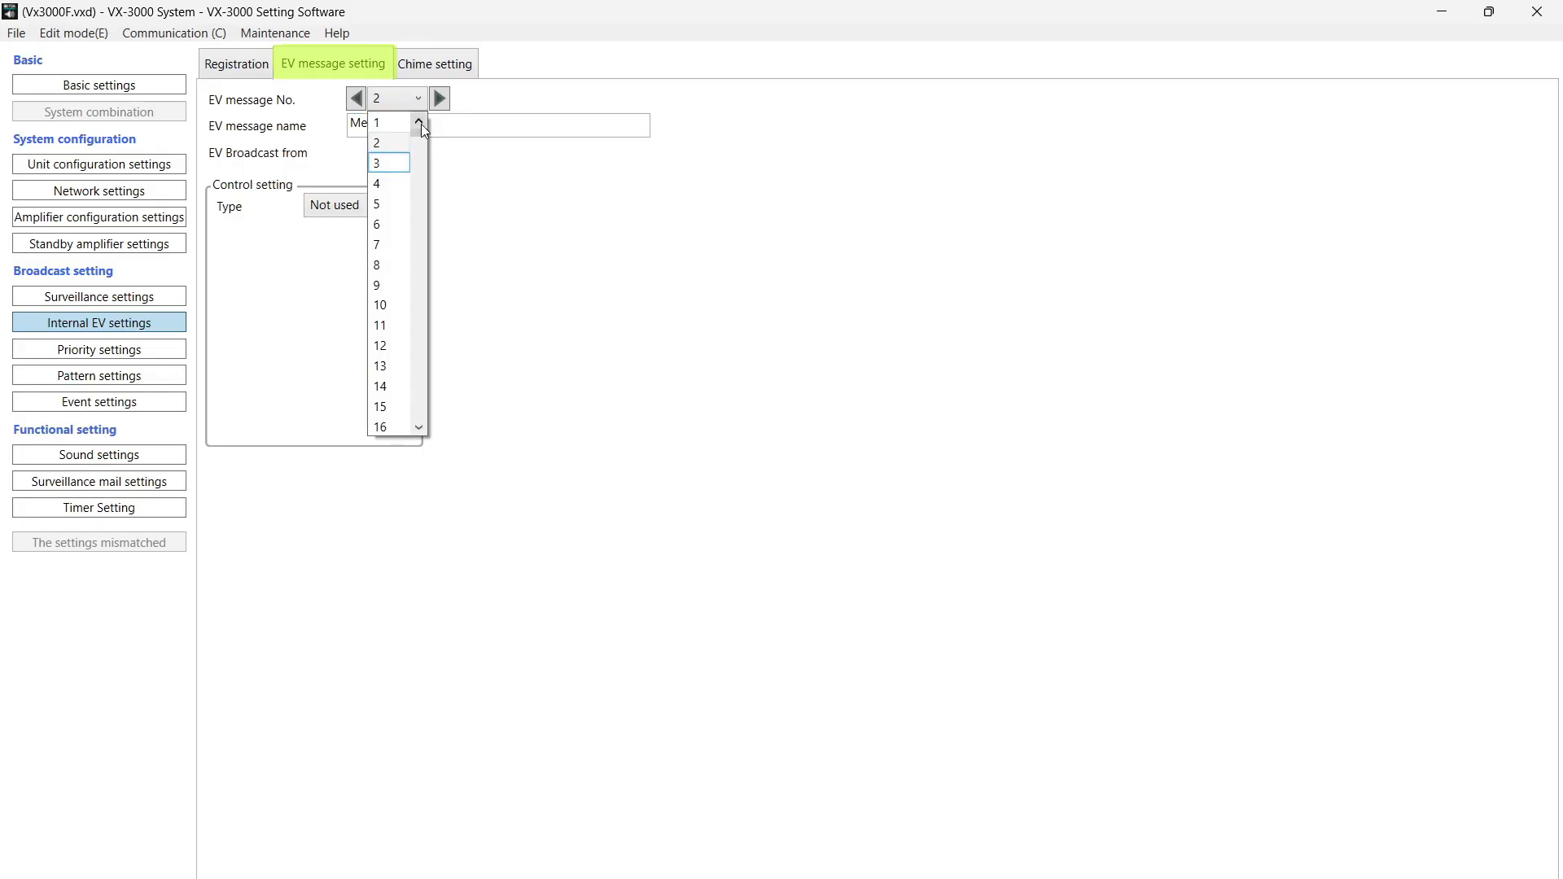
click(394, 128)
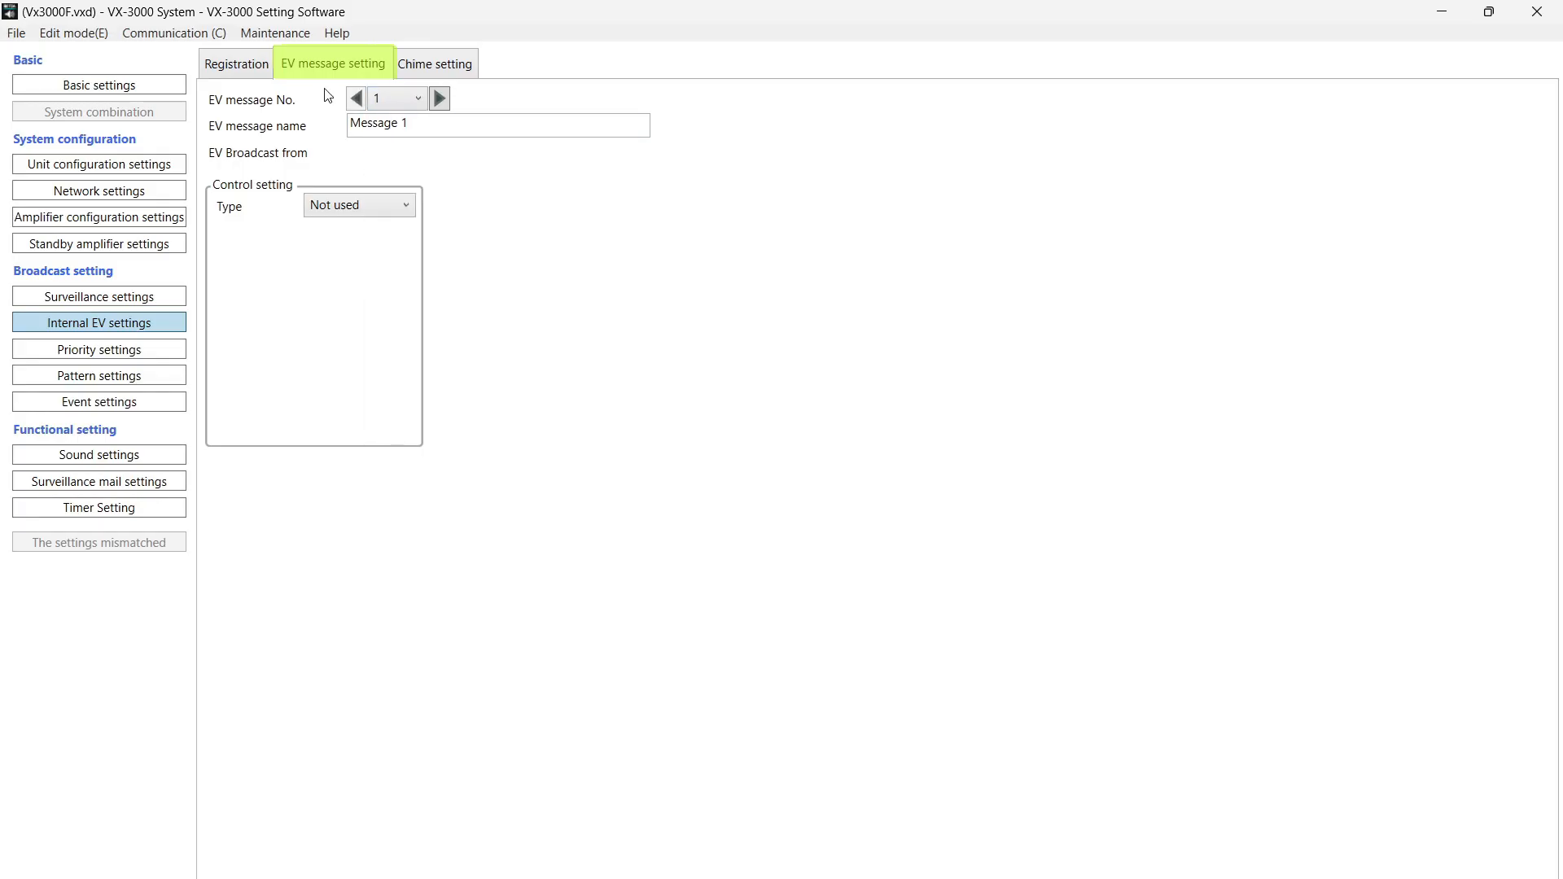
click(249, 70)
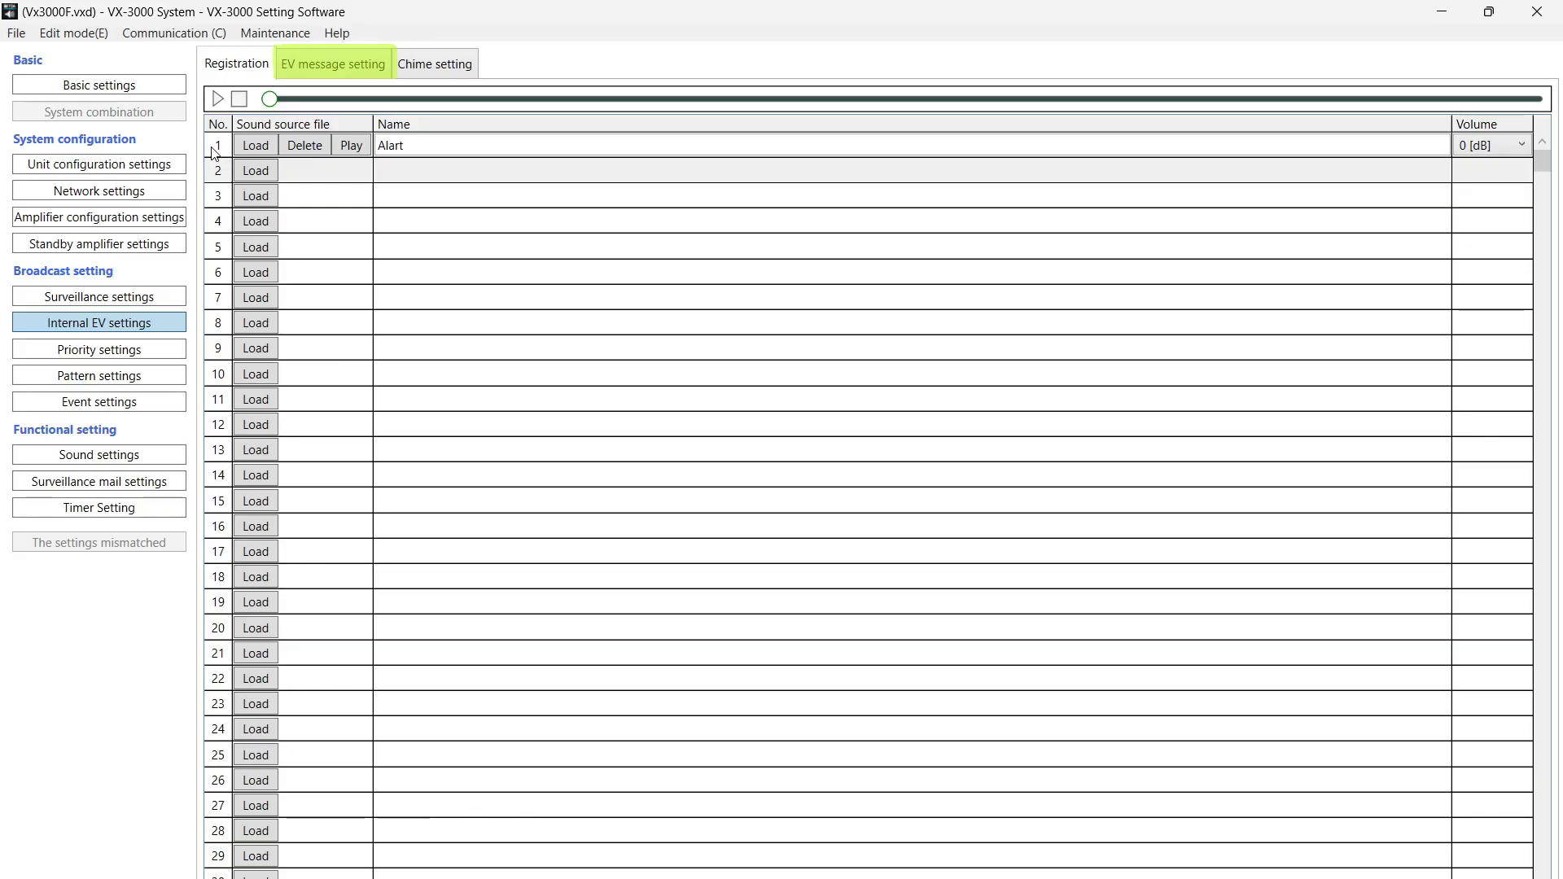
click(314, 67)
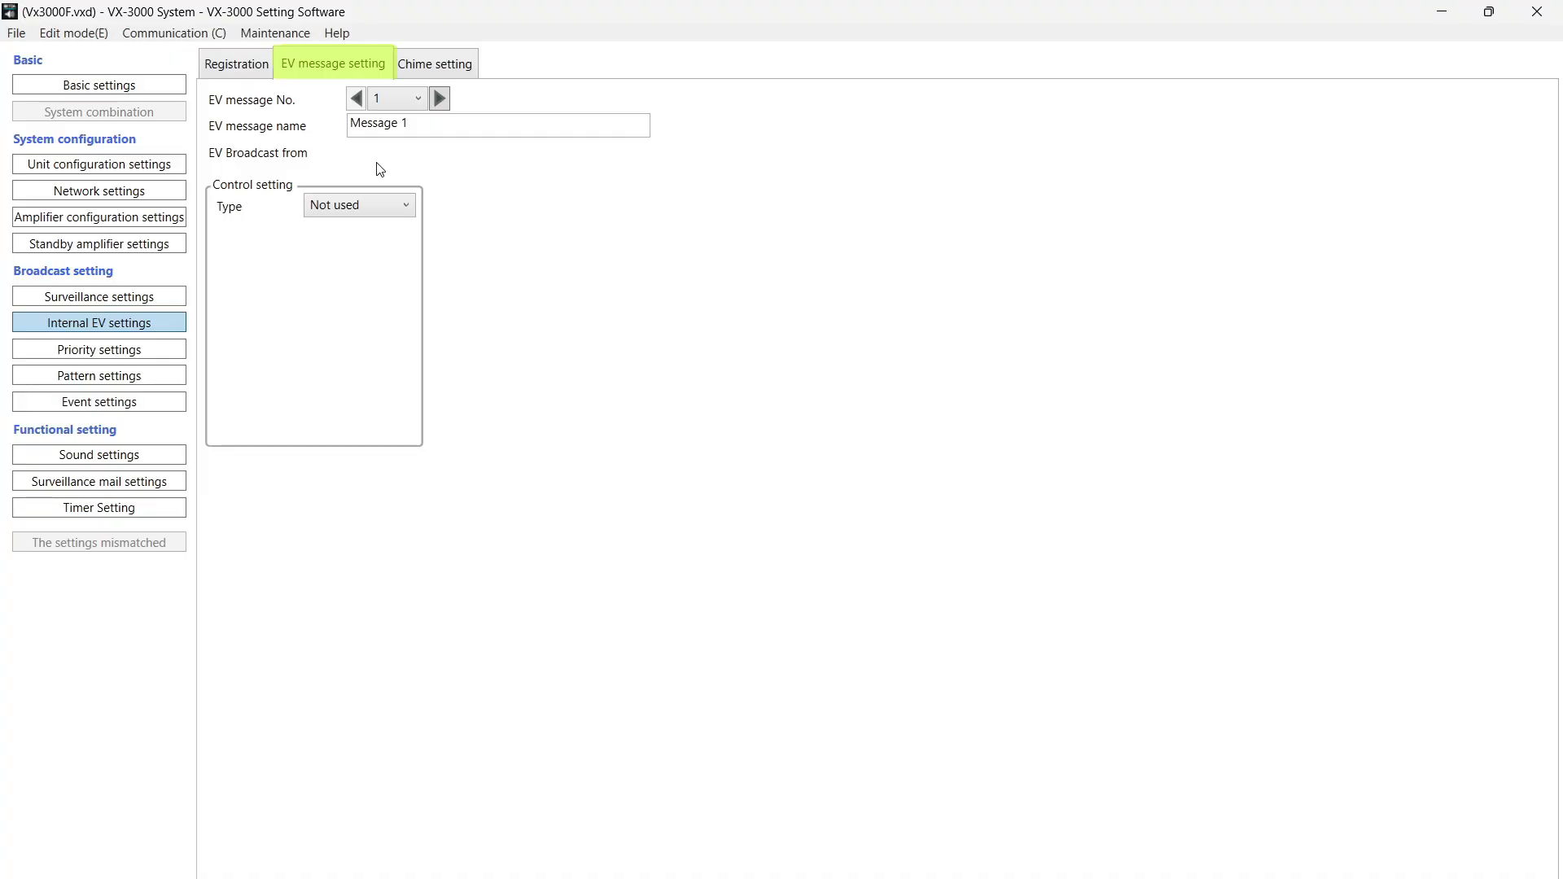
- Rename EV message No. 1 as m1 and look through the available control types
click(413, 124)
key(BackSpace)
key(BackSpace)
key(BackSpace)
key(BackSpace)
key(BackSpace)
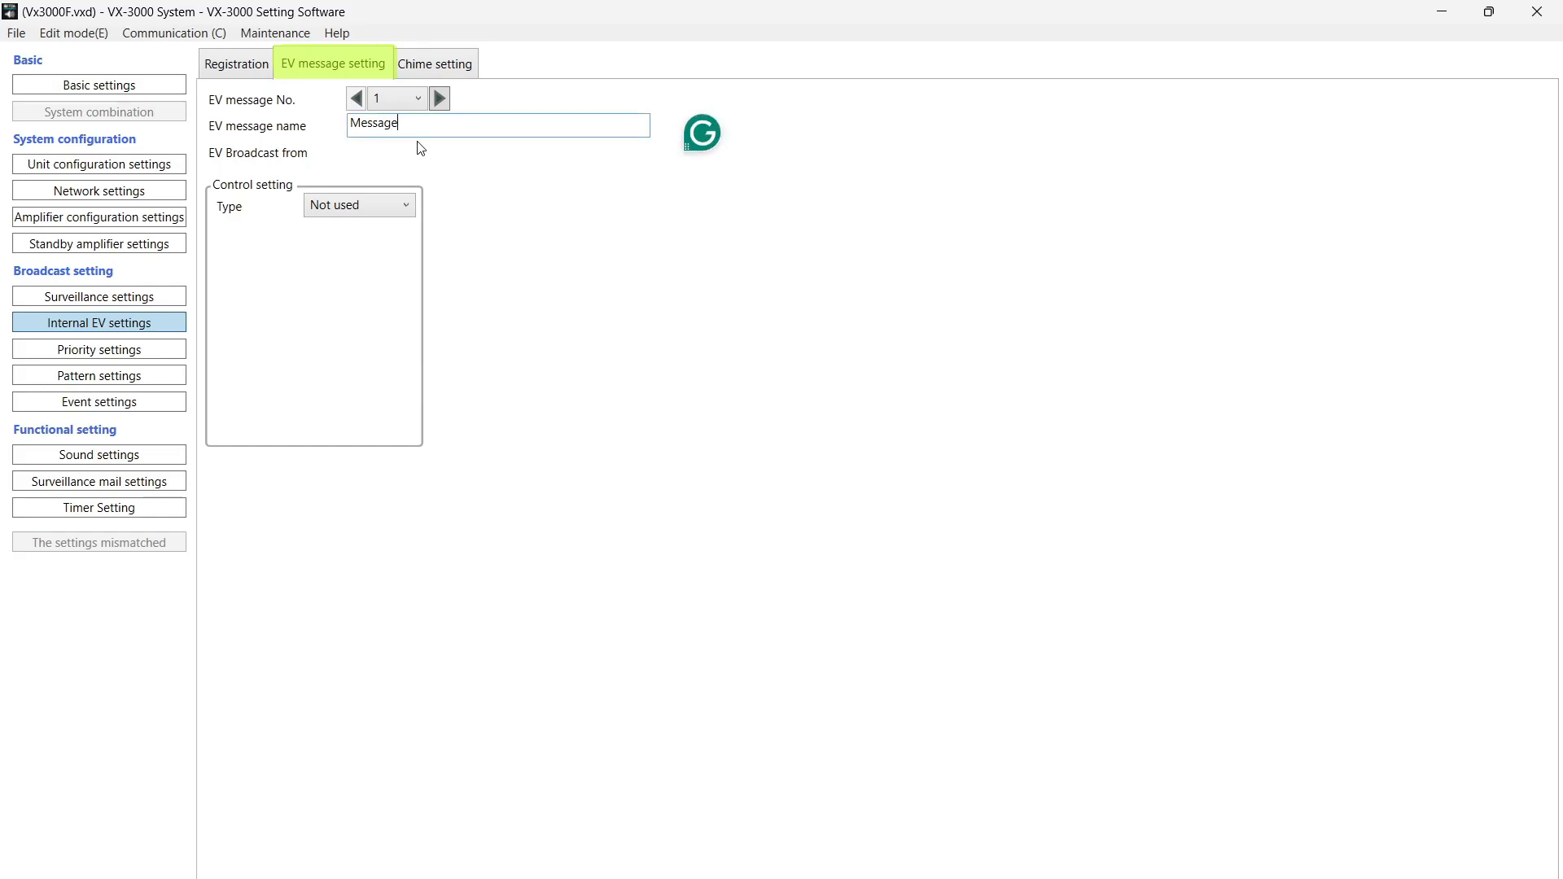
key(BackSpace)
key(BackSpace)
key(BackSpace)
key(BackSpace)
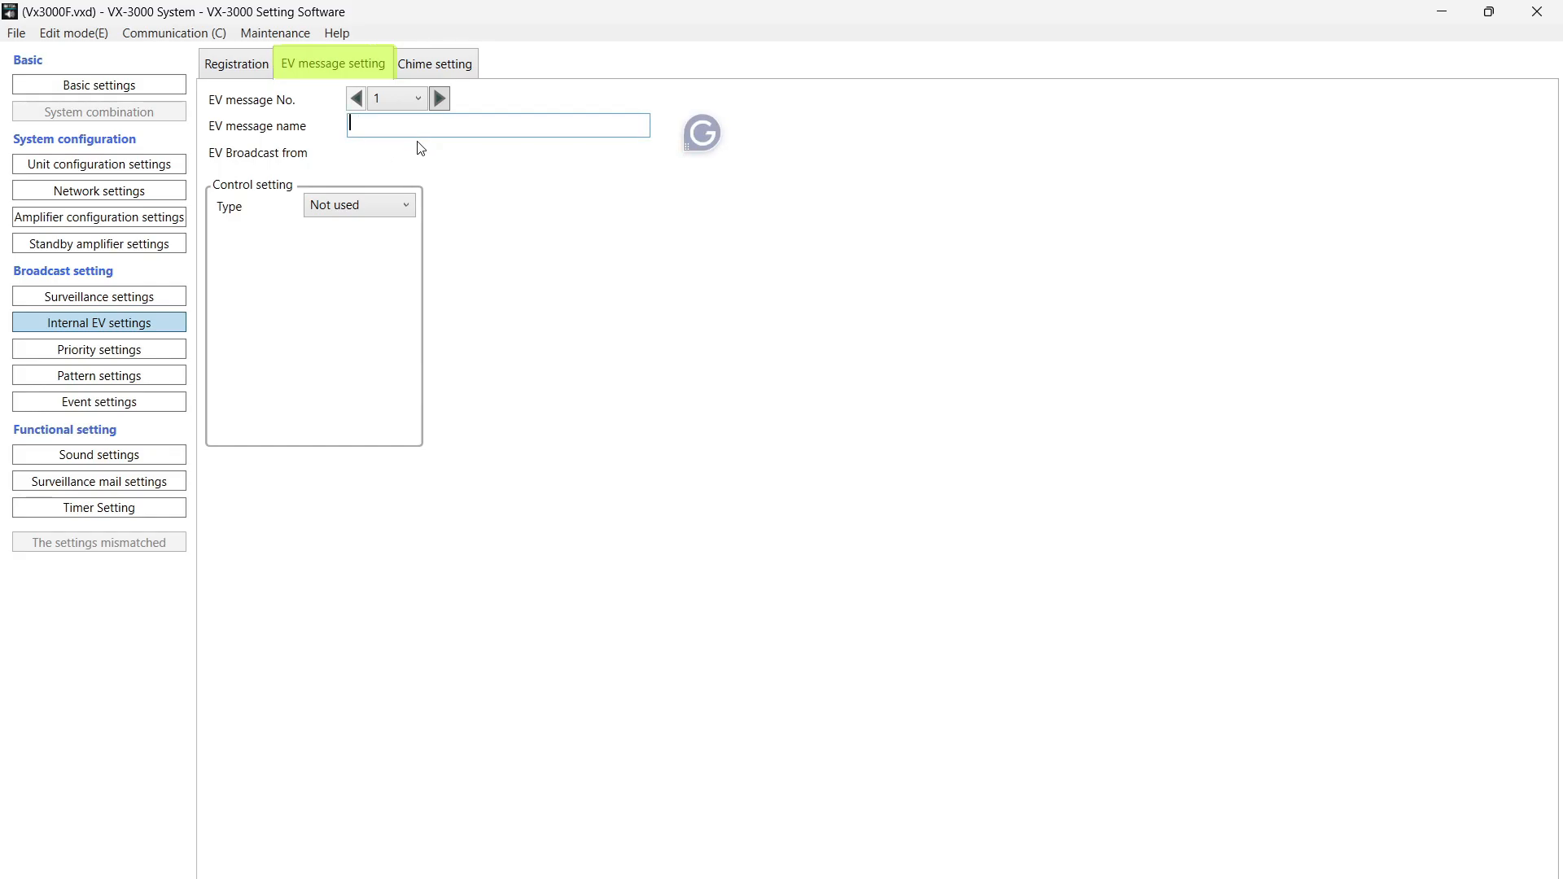
text(test)
key(BackSpace)
key(BackSpace)
key(BackSpace)
key(BackSpace)
text(m1)
click(407, 207)
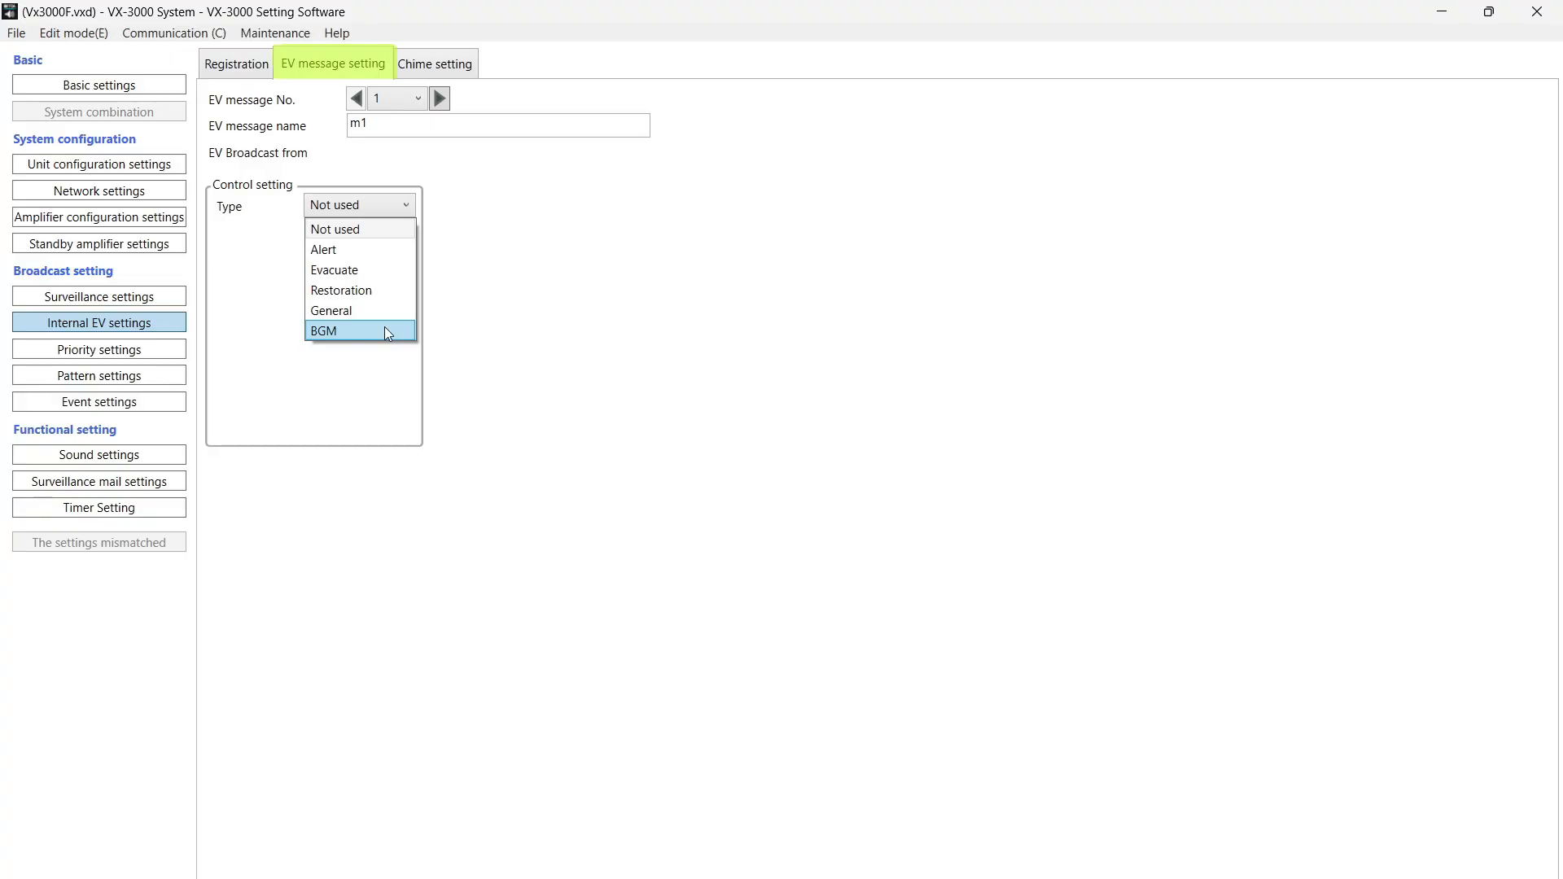
click(493, 335)
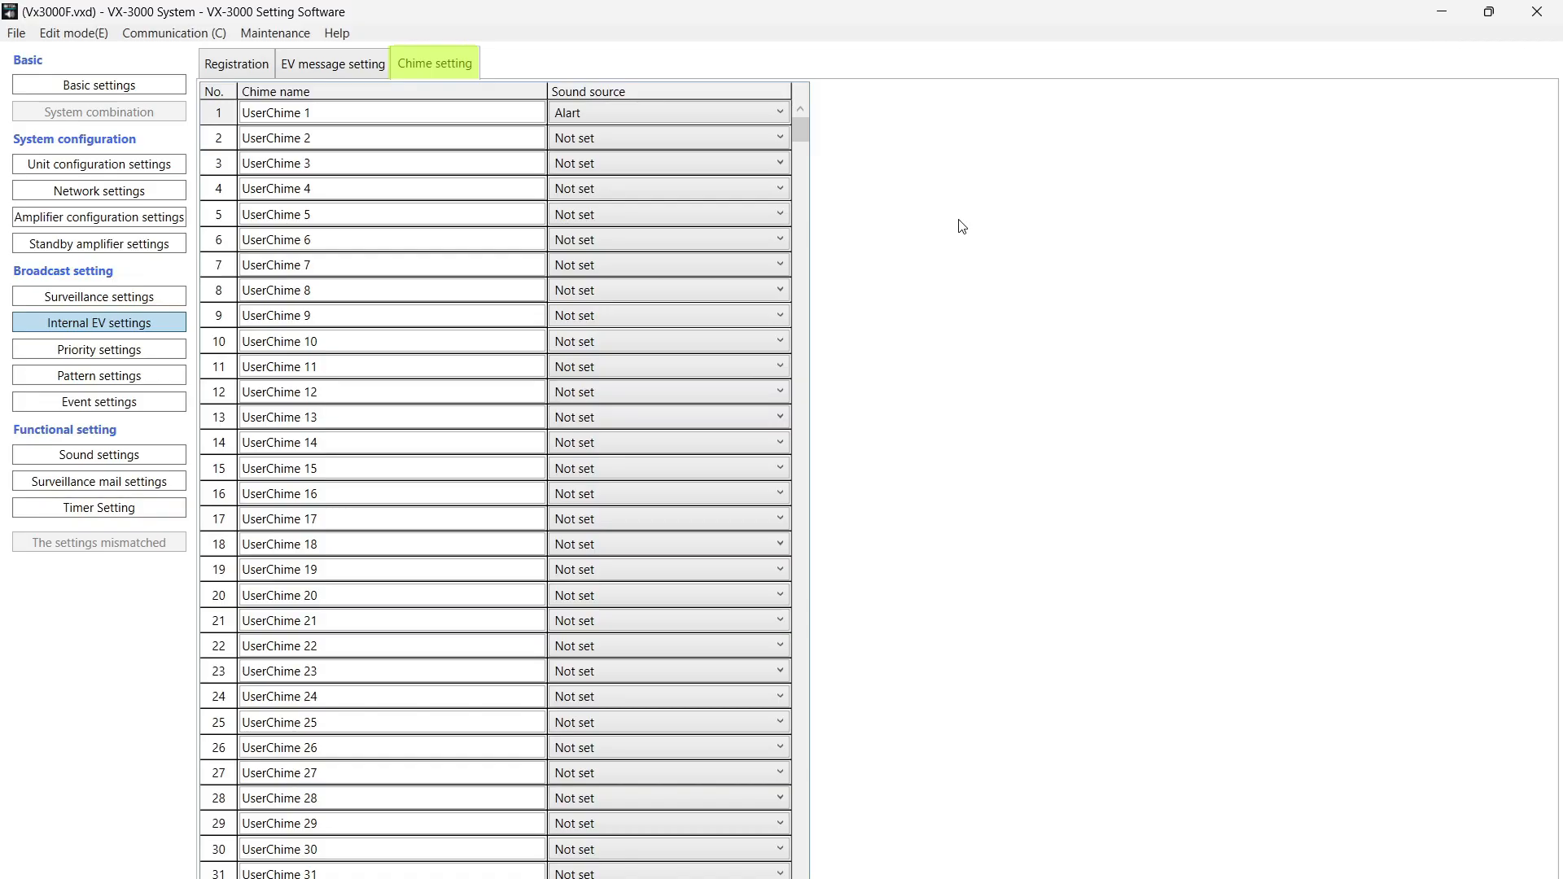
- Assign Alart as the sound source of UserChime 1 and check its name in the sound source registration
click(777, 118)
click(736, 154)
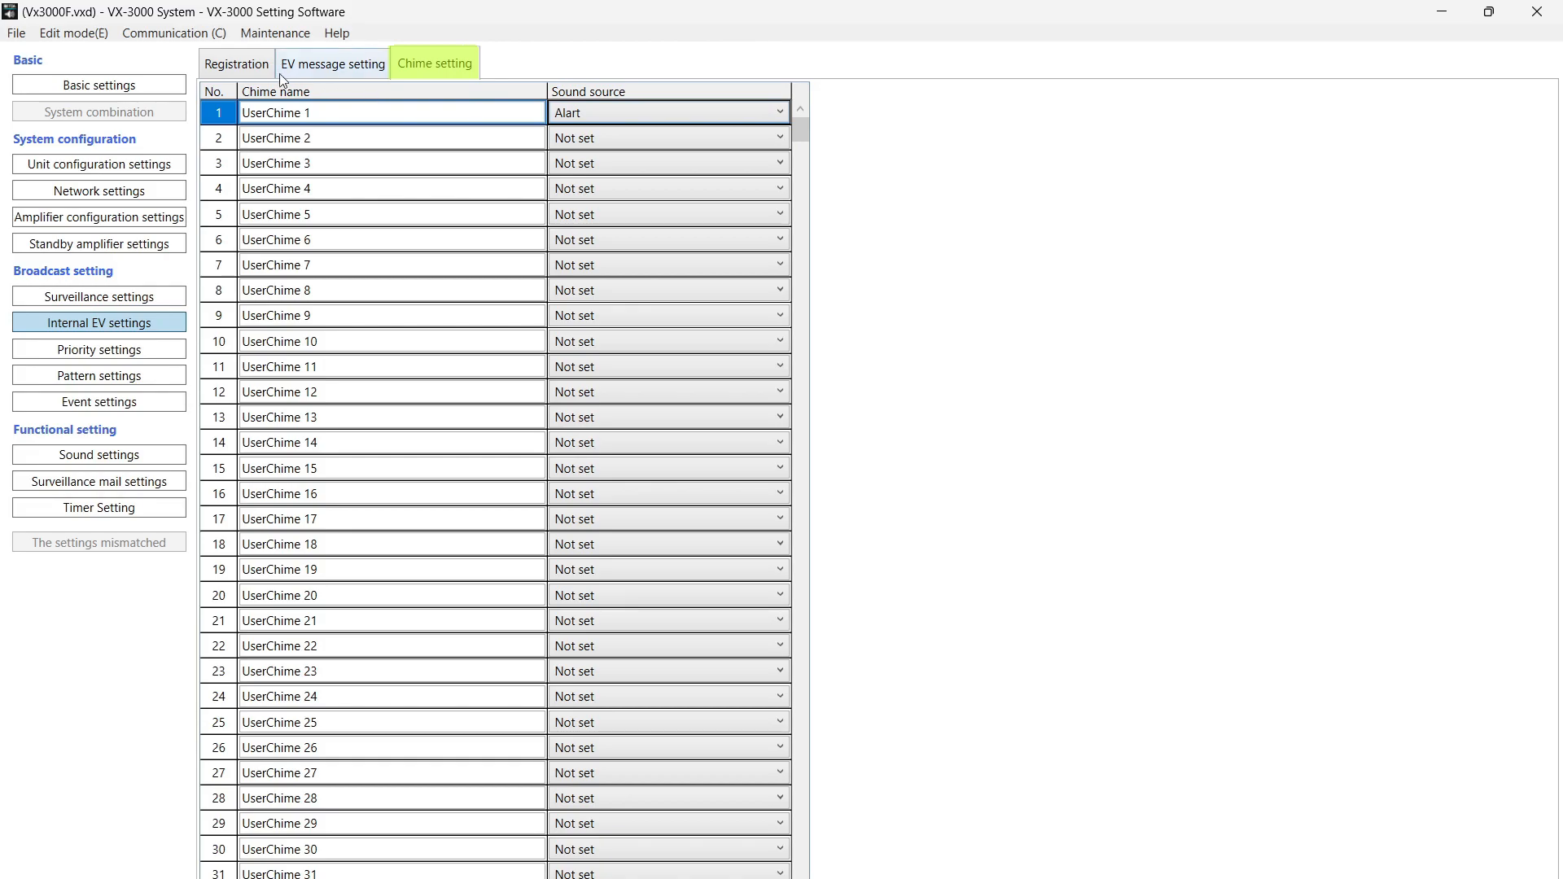
click(253, 68)
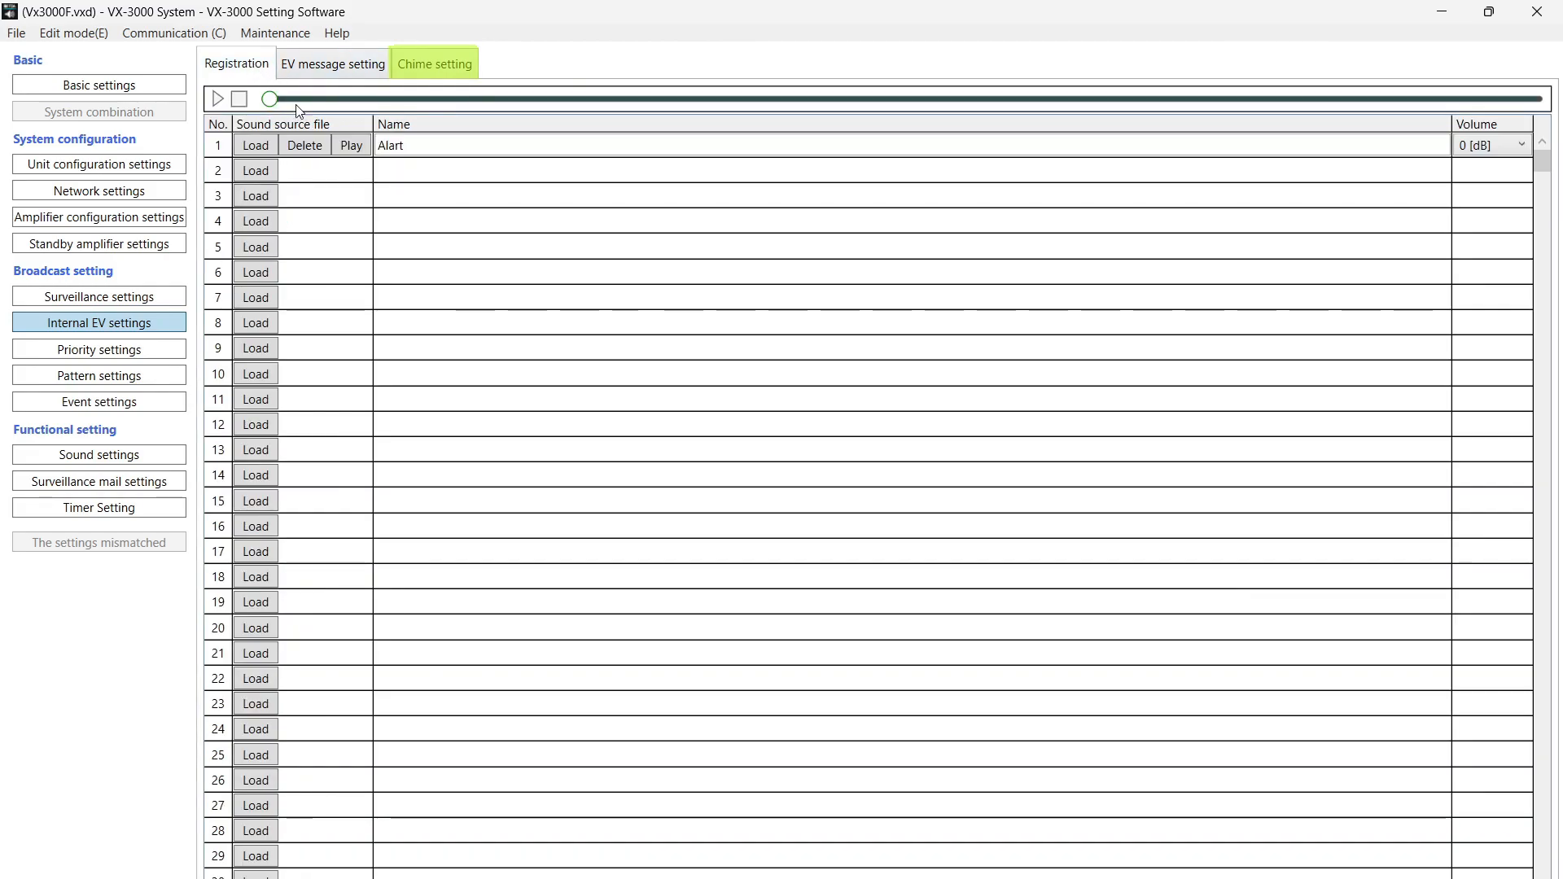
click(417, 145)
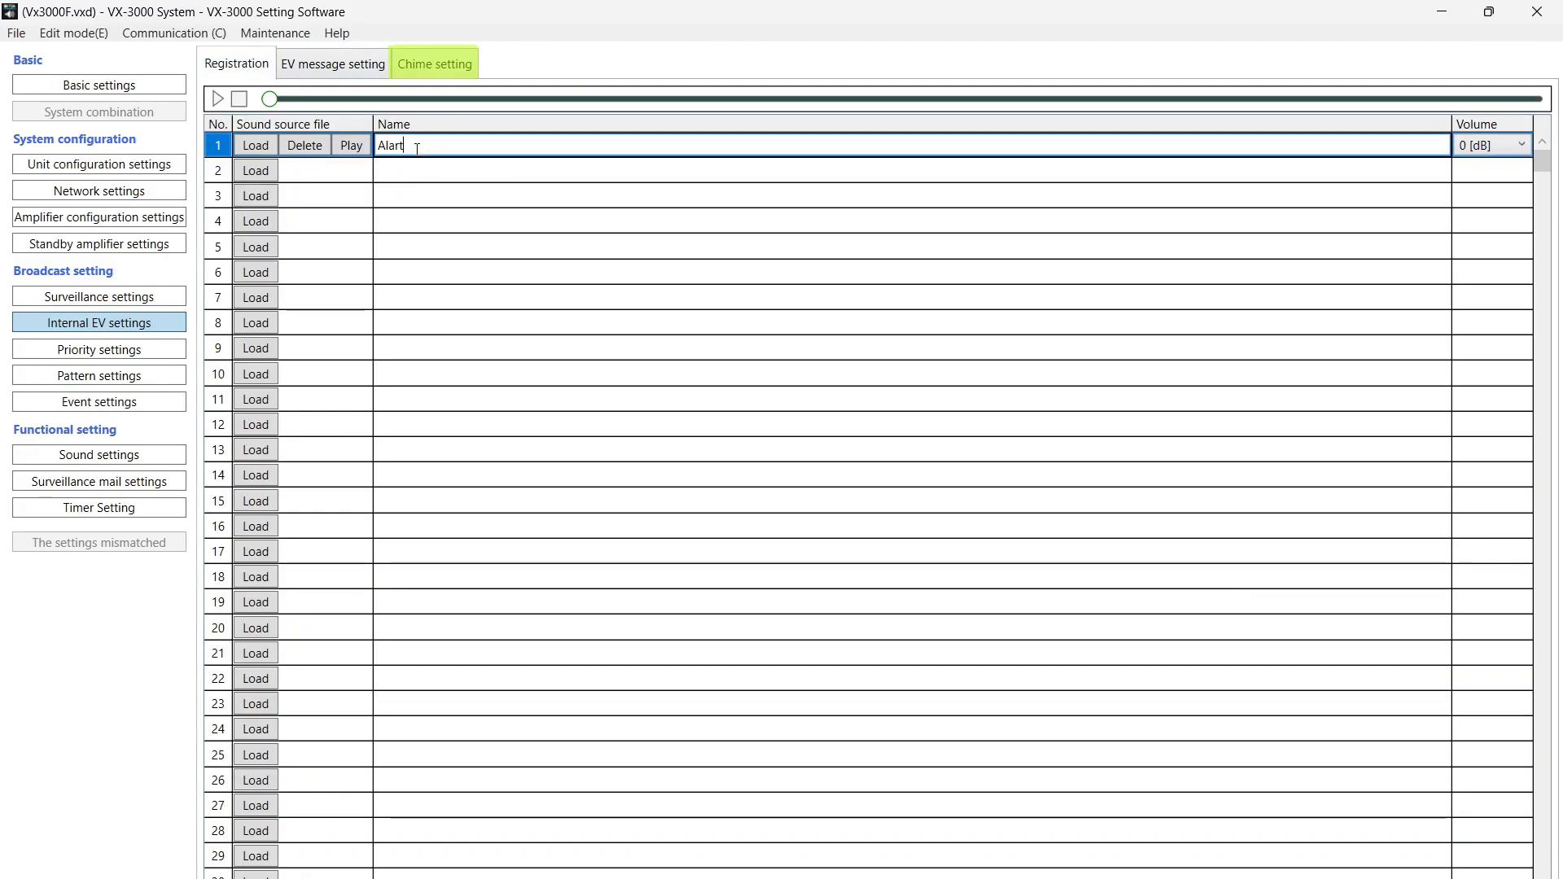
click(416, 73)
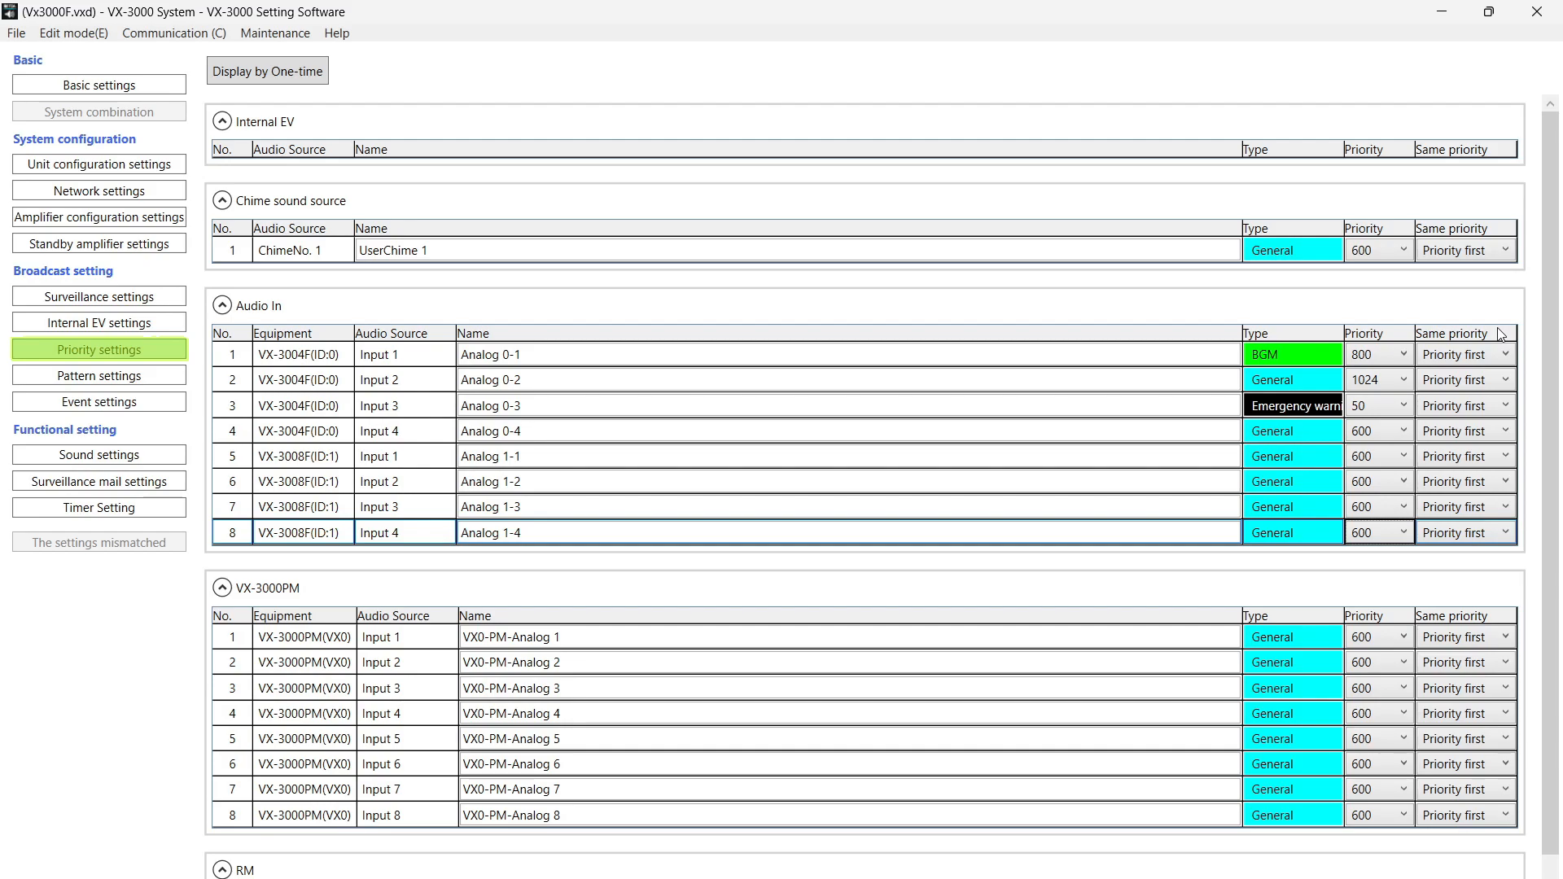
- Examine the same-priority options of audio input Analog 0-1 and the priority numbers available for Analog 0-3
click(1487, 356)
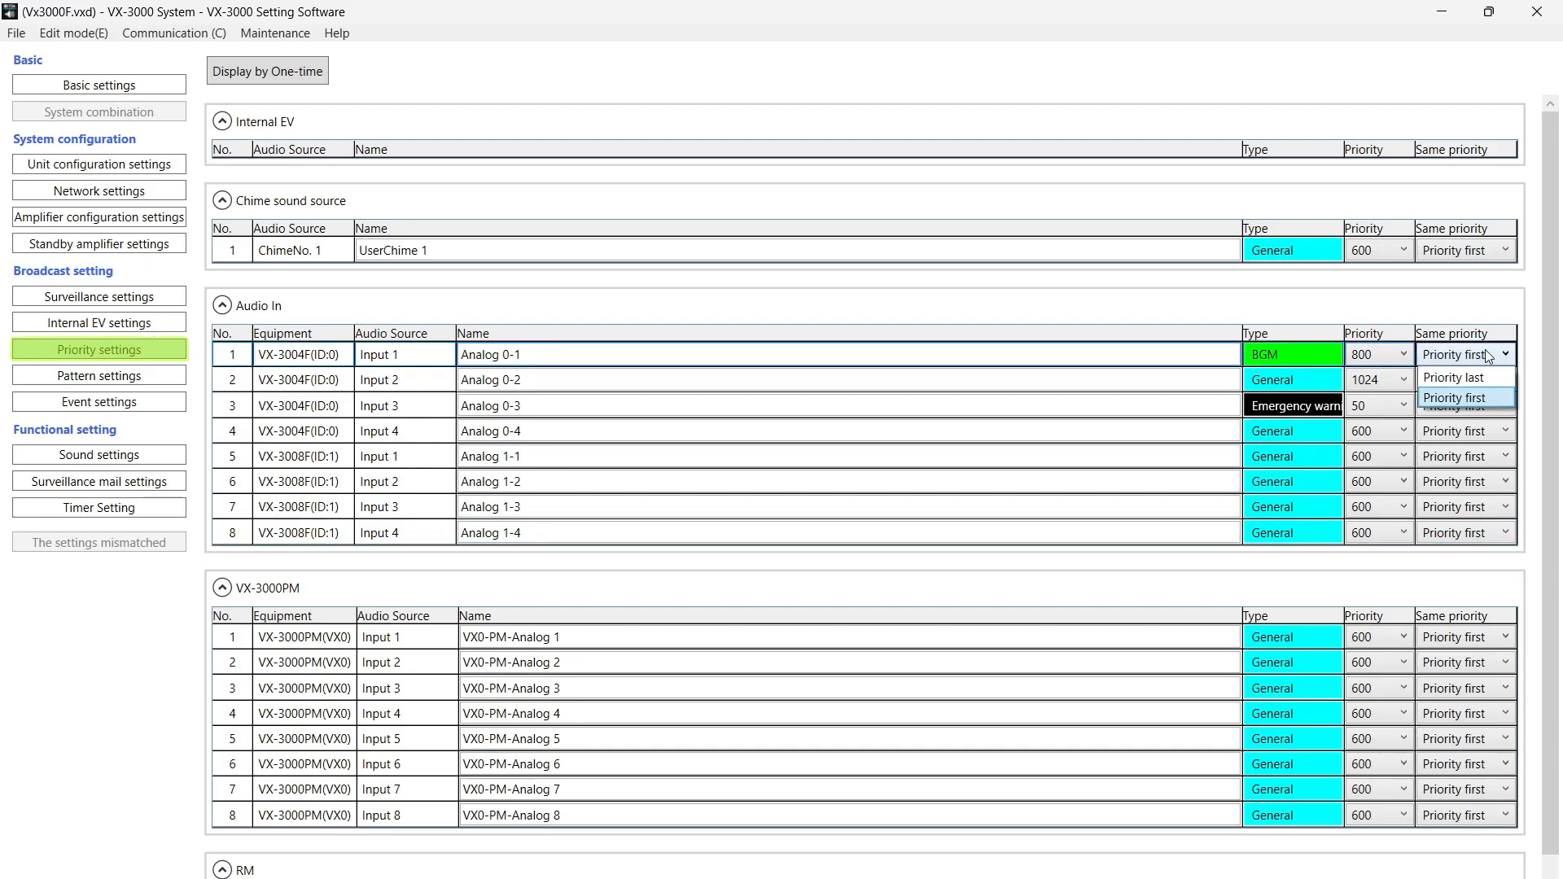
click(1496, 362)
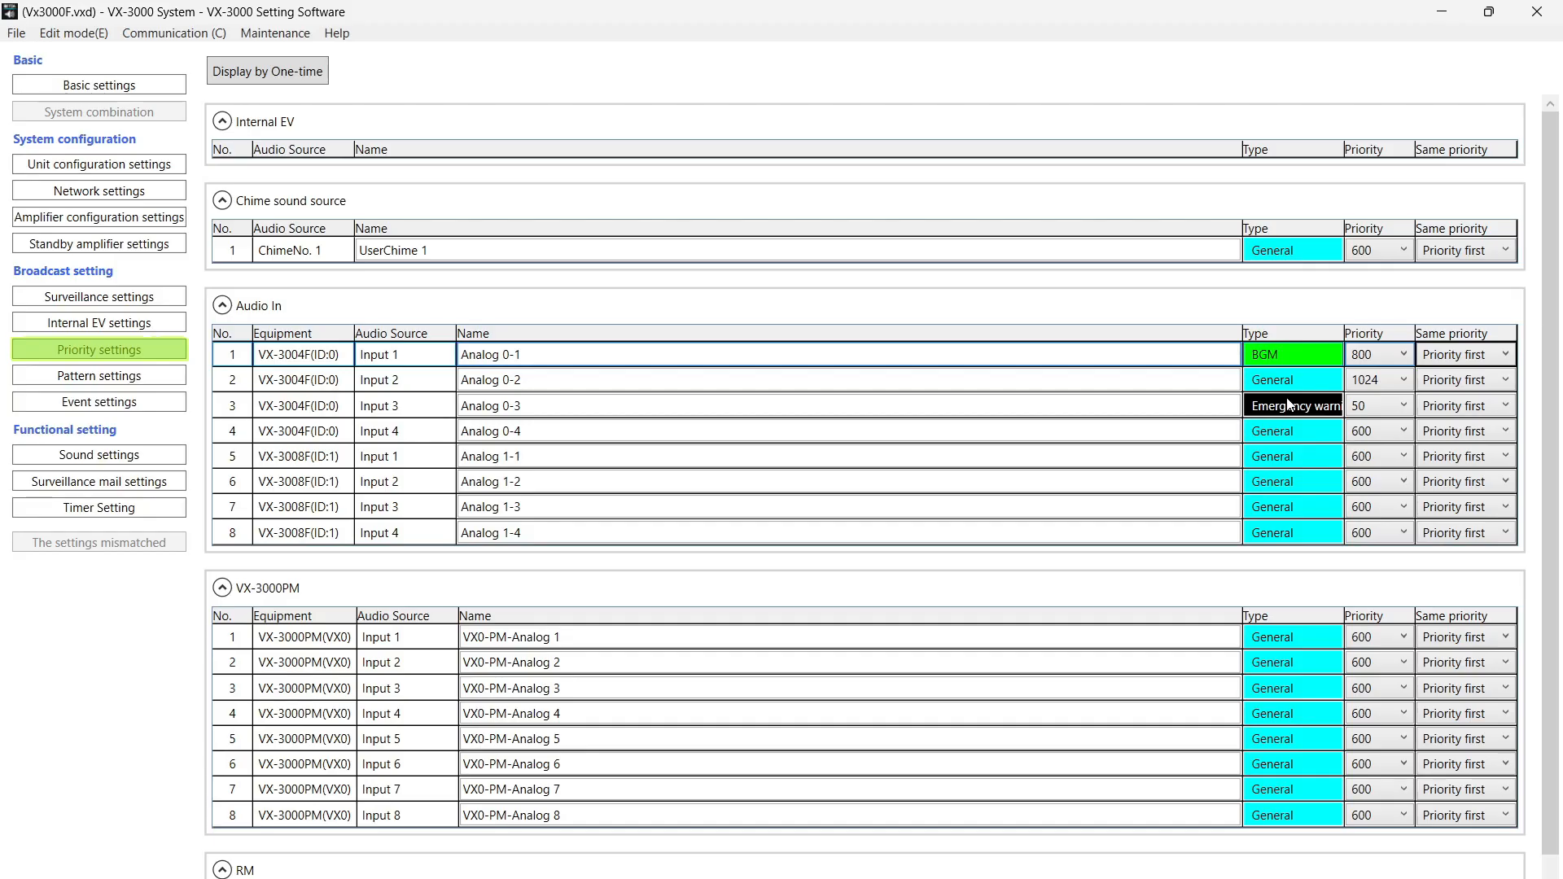
click(1405, 412)
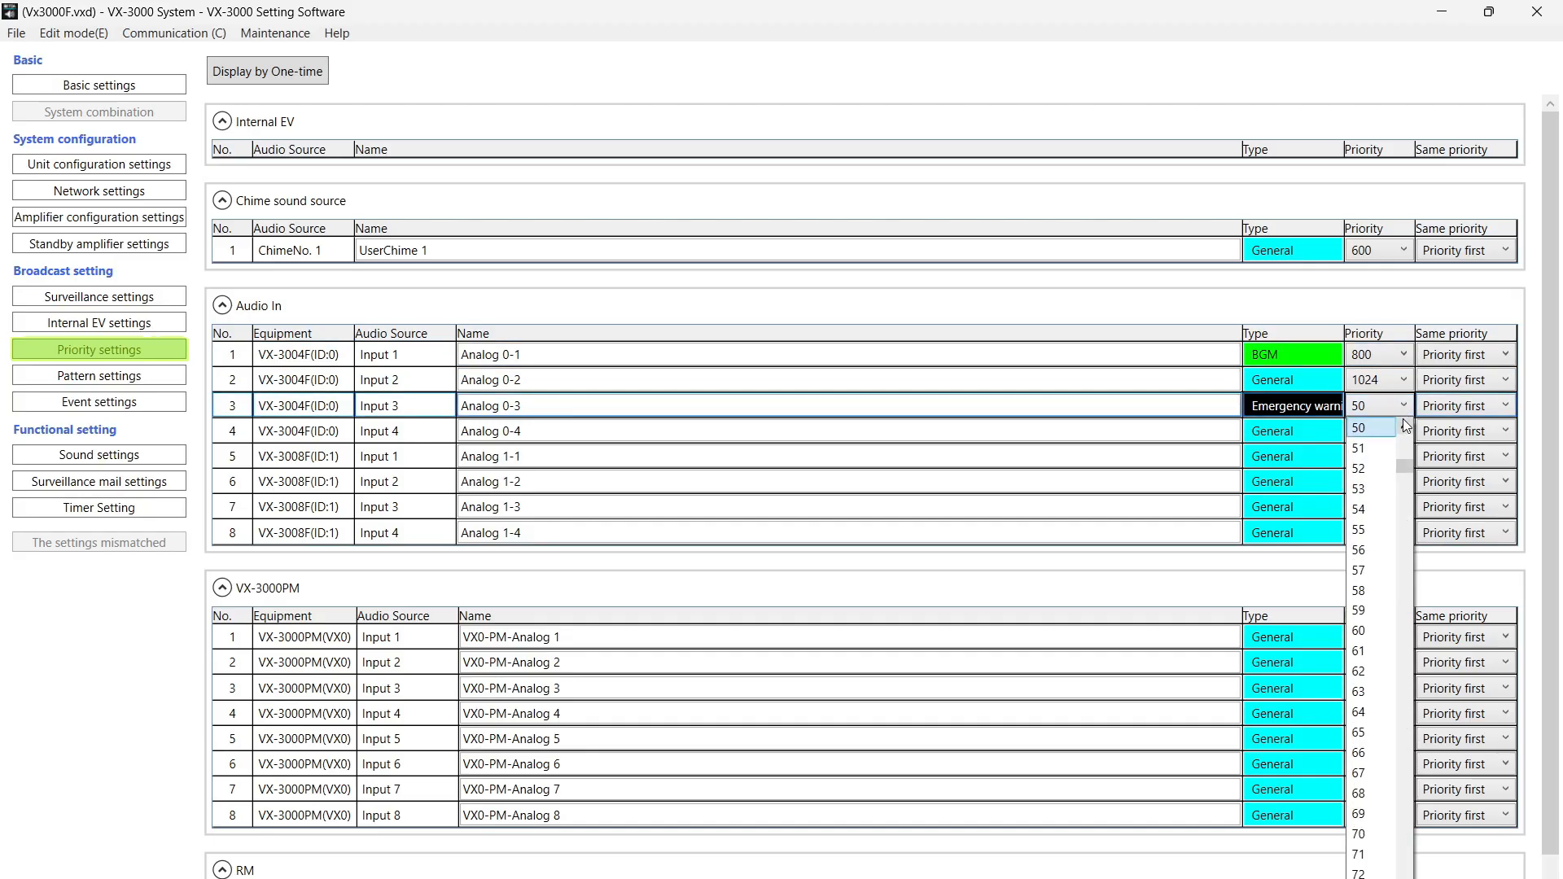
drag(1407, 471, 1407, 453)
drag(1406, 446, 1406, 451)
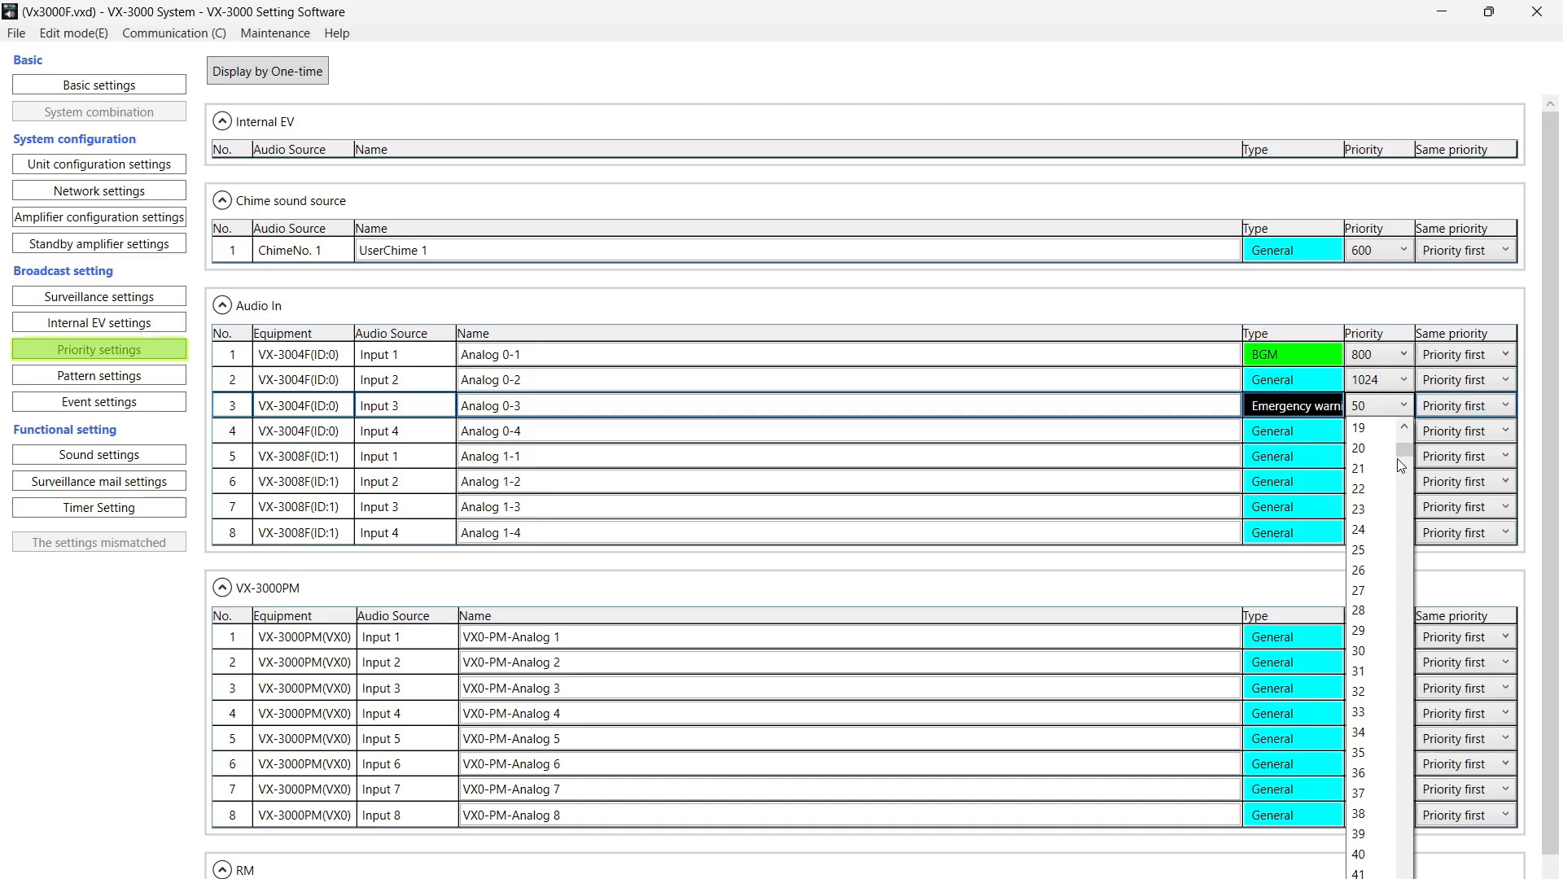
click(1405, 404)
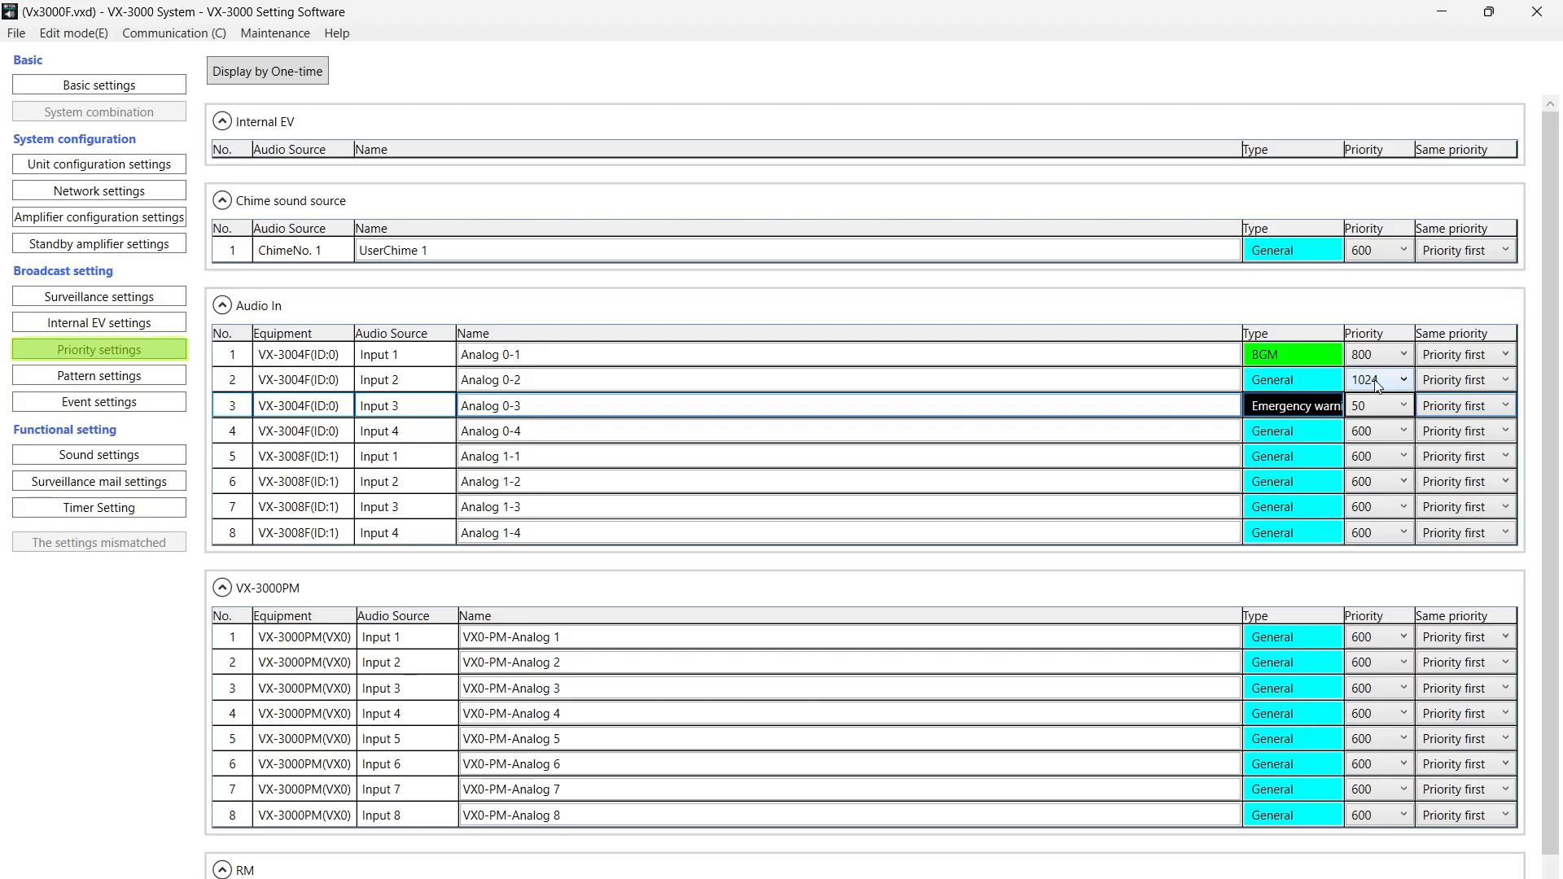
- Set the priority of audio input Analog 0-2 to 600
click(1364, 380)
drag(1405, 684, 1399, 495)
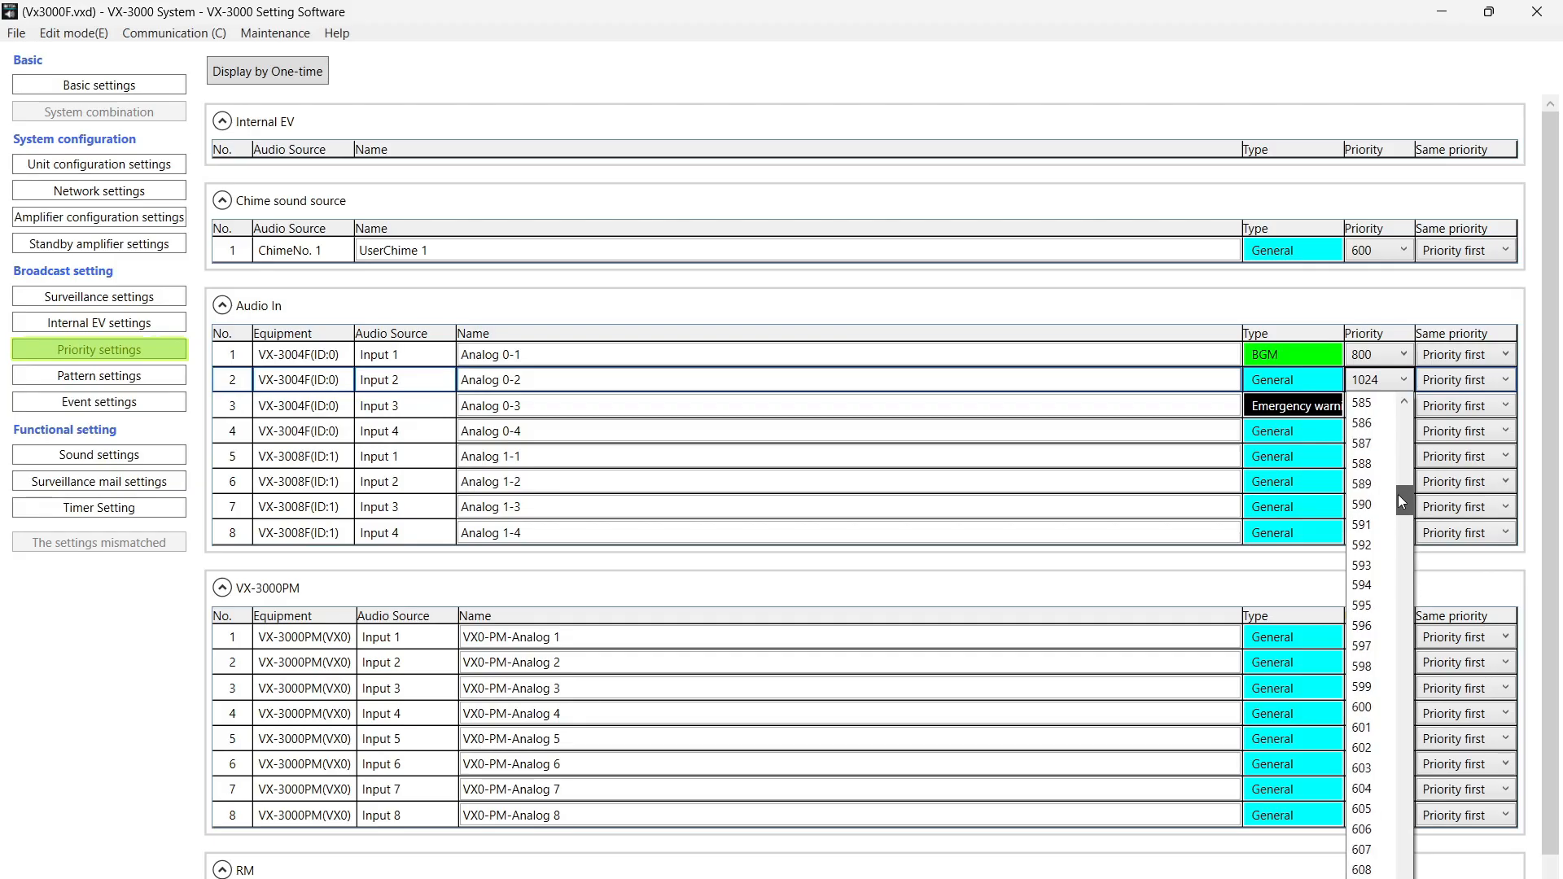
click(1374, 706)
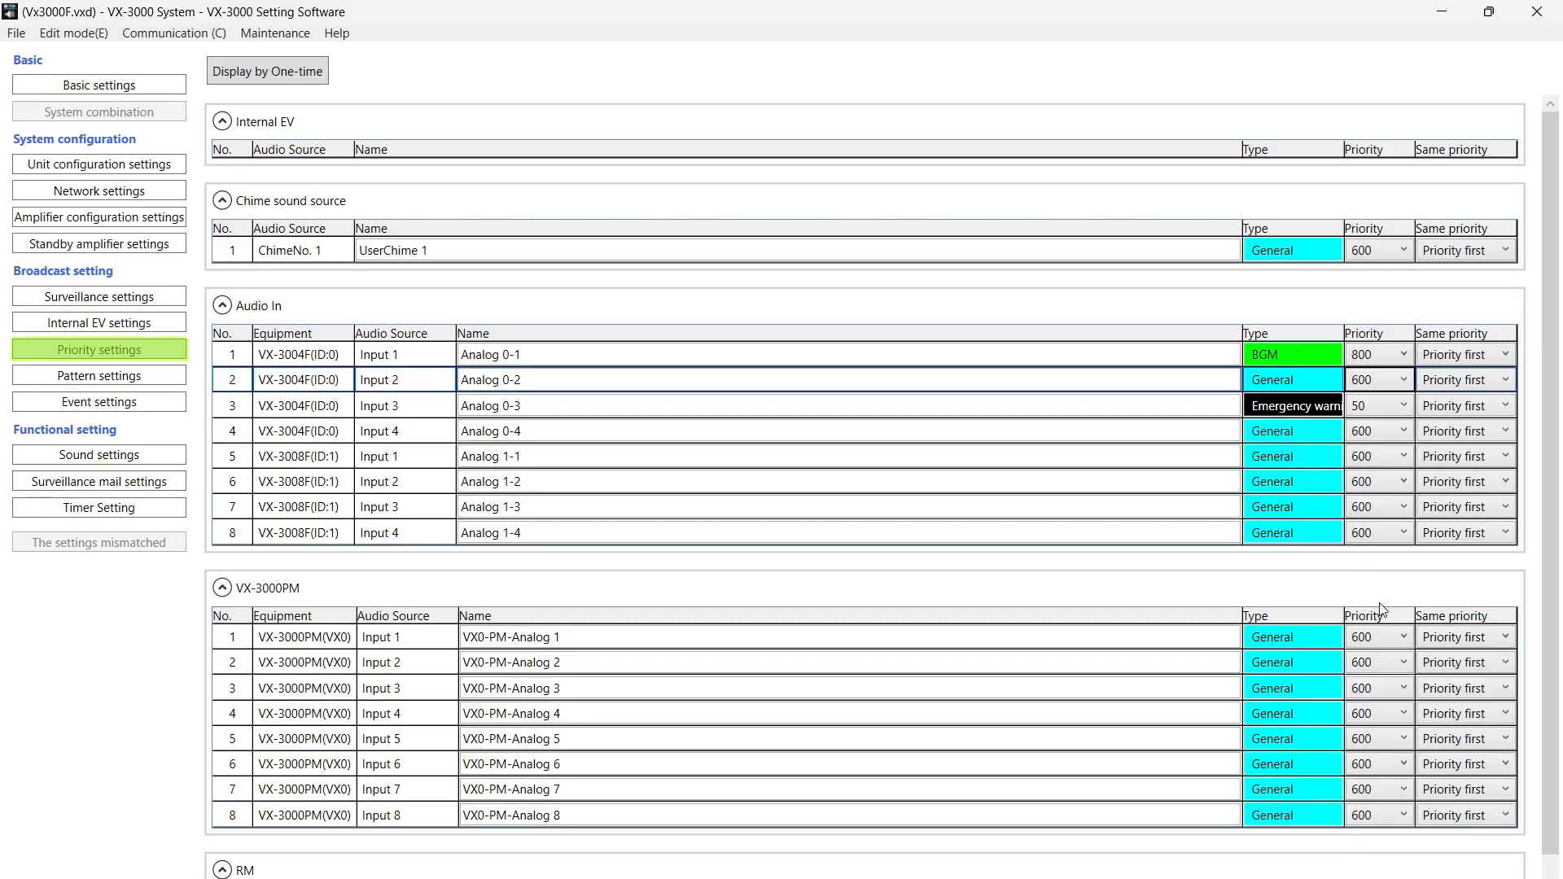
- Examine the priority numbers available for the General input Analog 0-2 and the BGM input Analog 0-1
click(1391, 384)
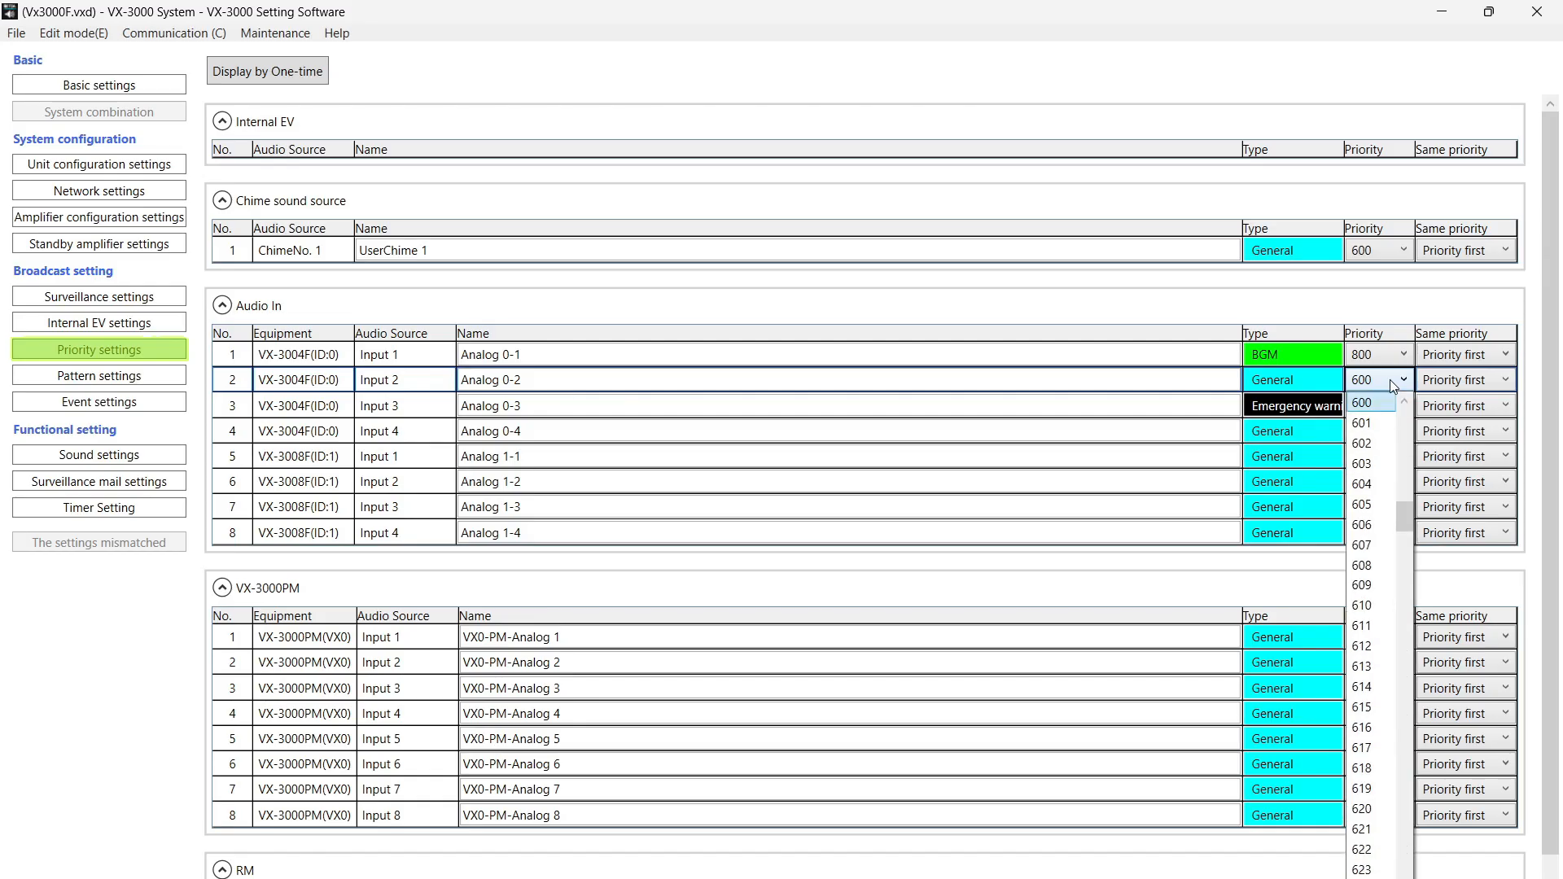
drag(1405, 506, 1394, 407)
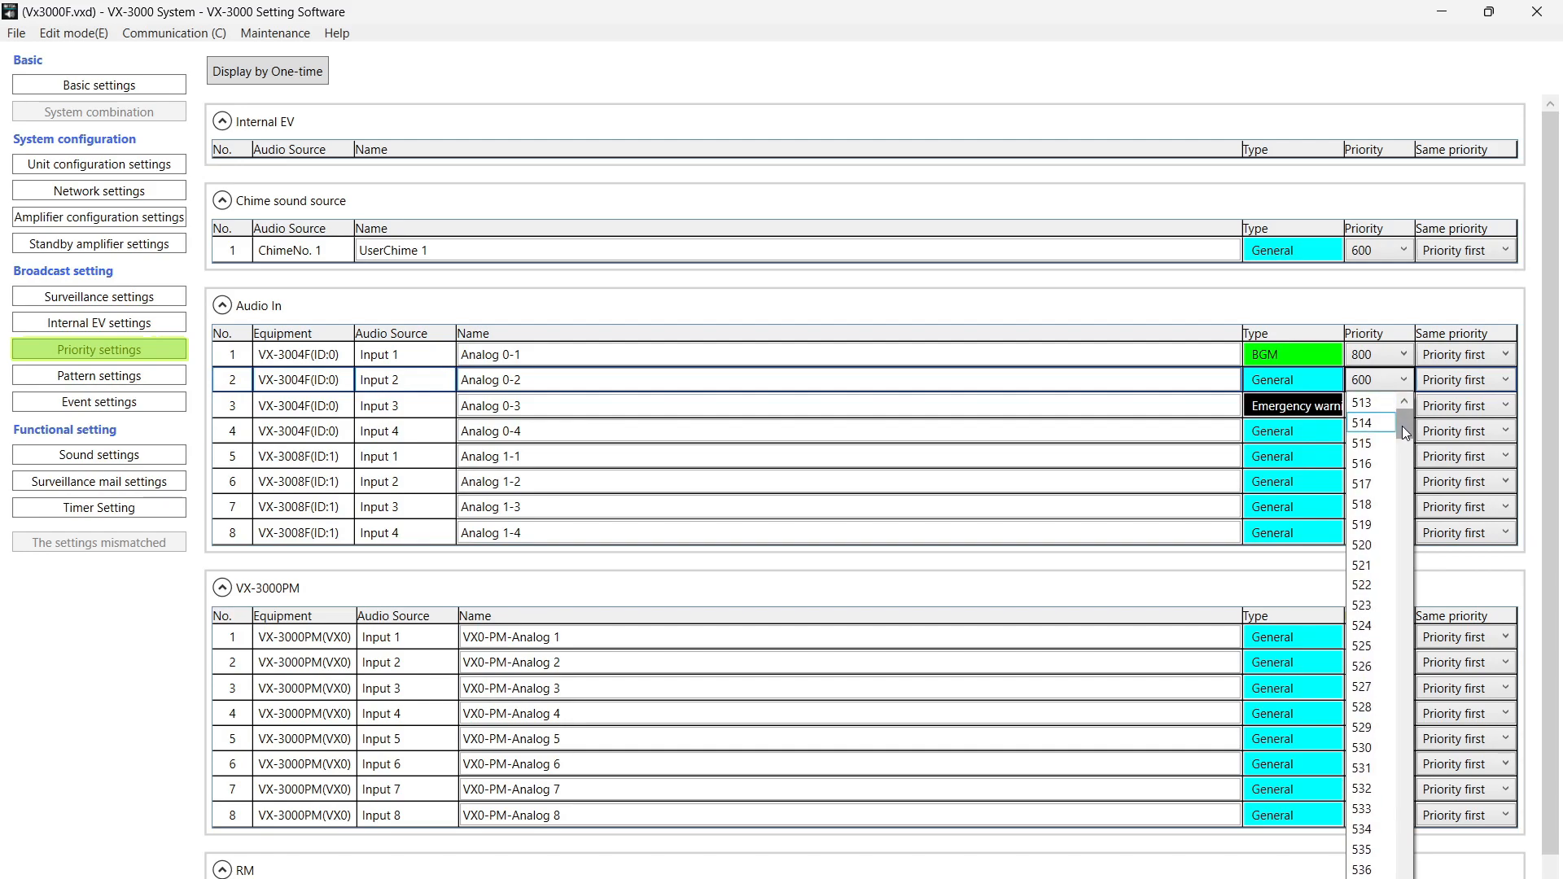
drag(1404, 429, 1428, 624)
click(1403, 380)
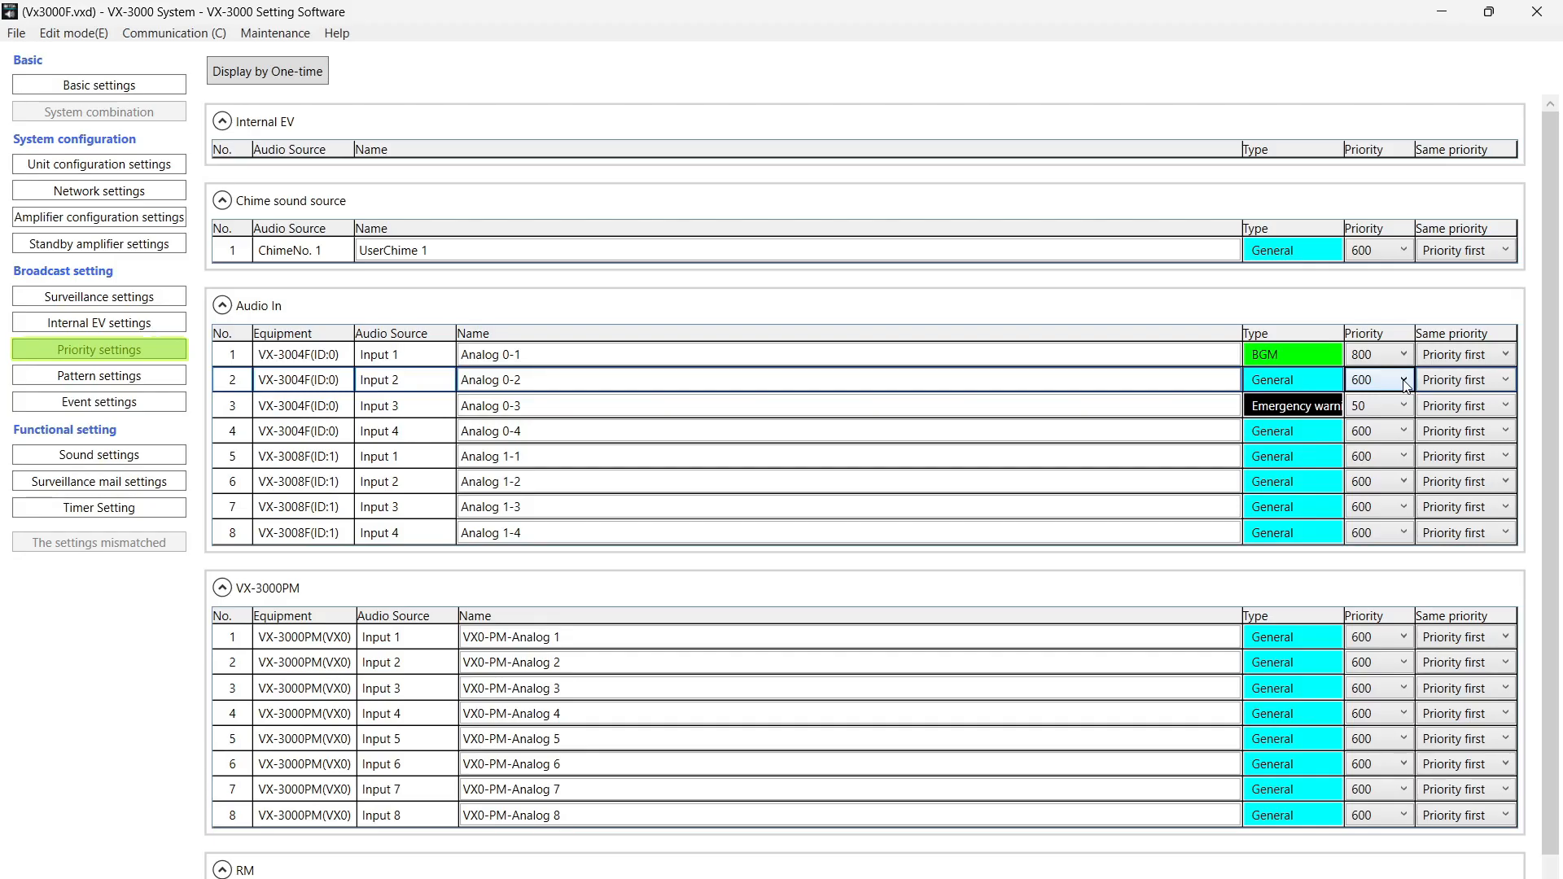
click(1292, 356)
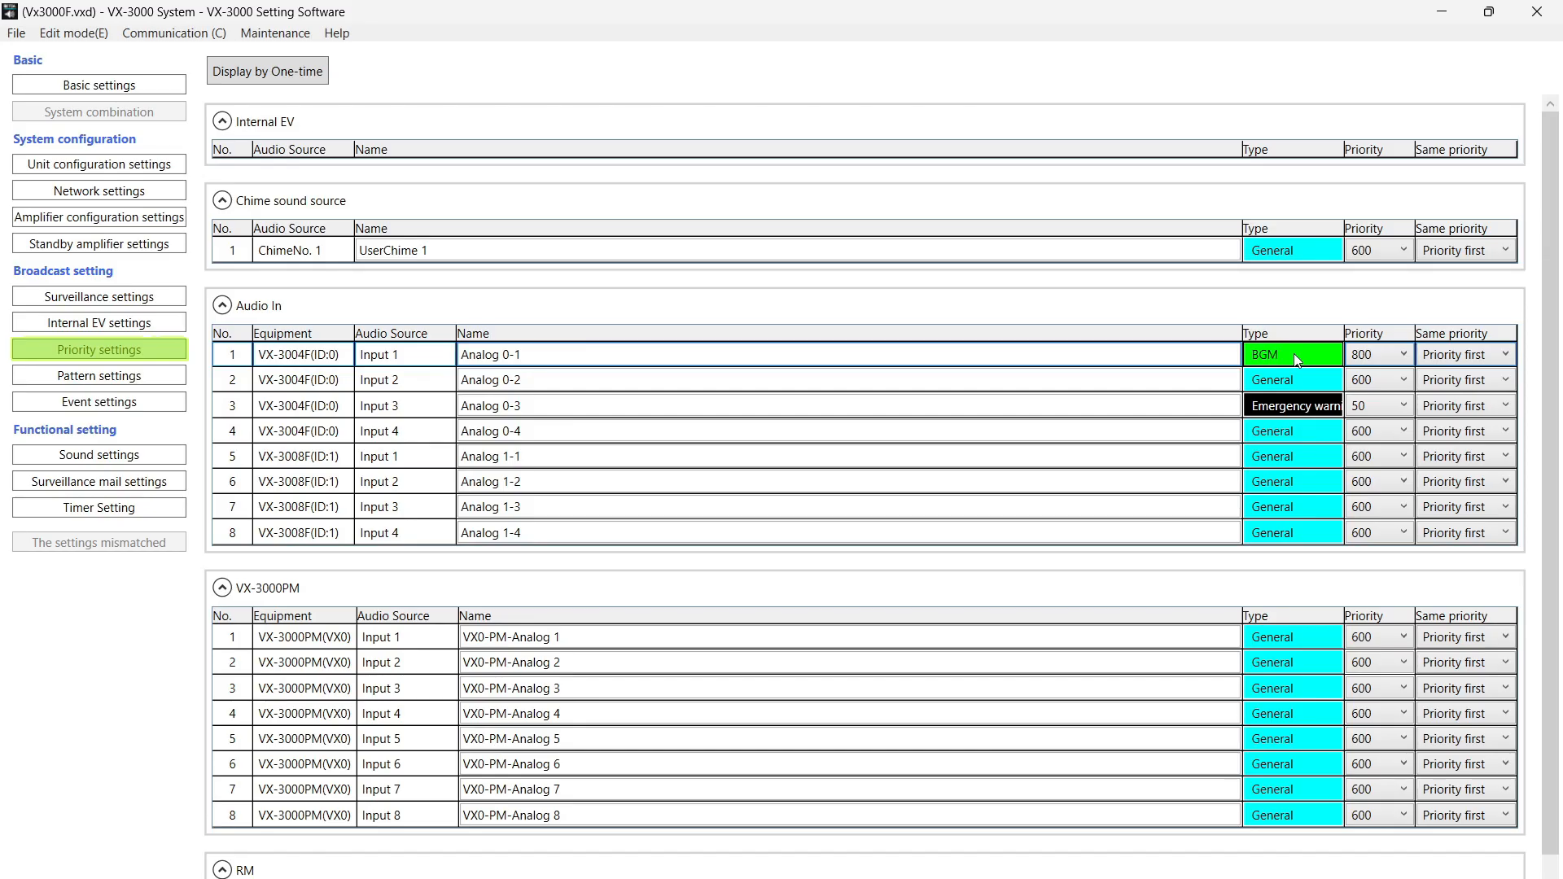
click(1405, 358)
click(1405, 358)
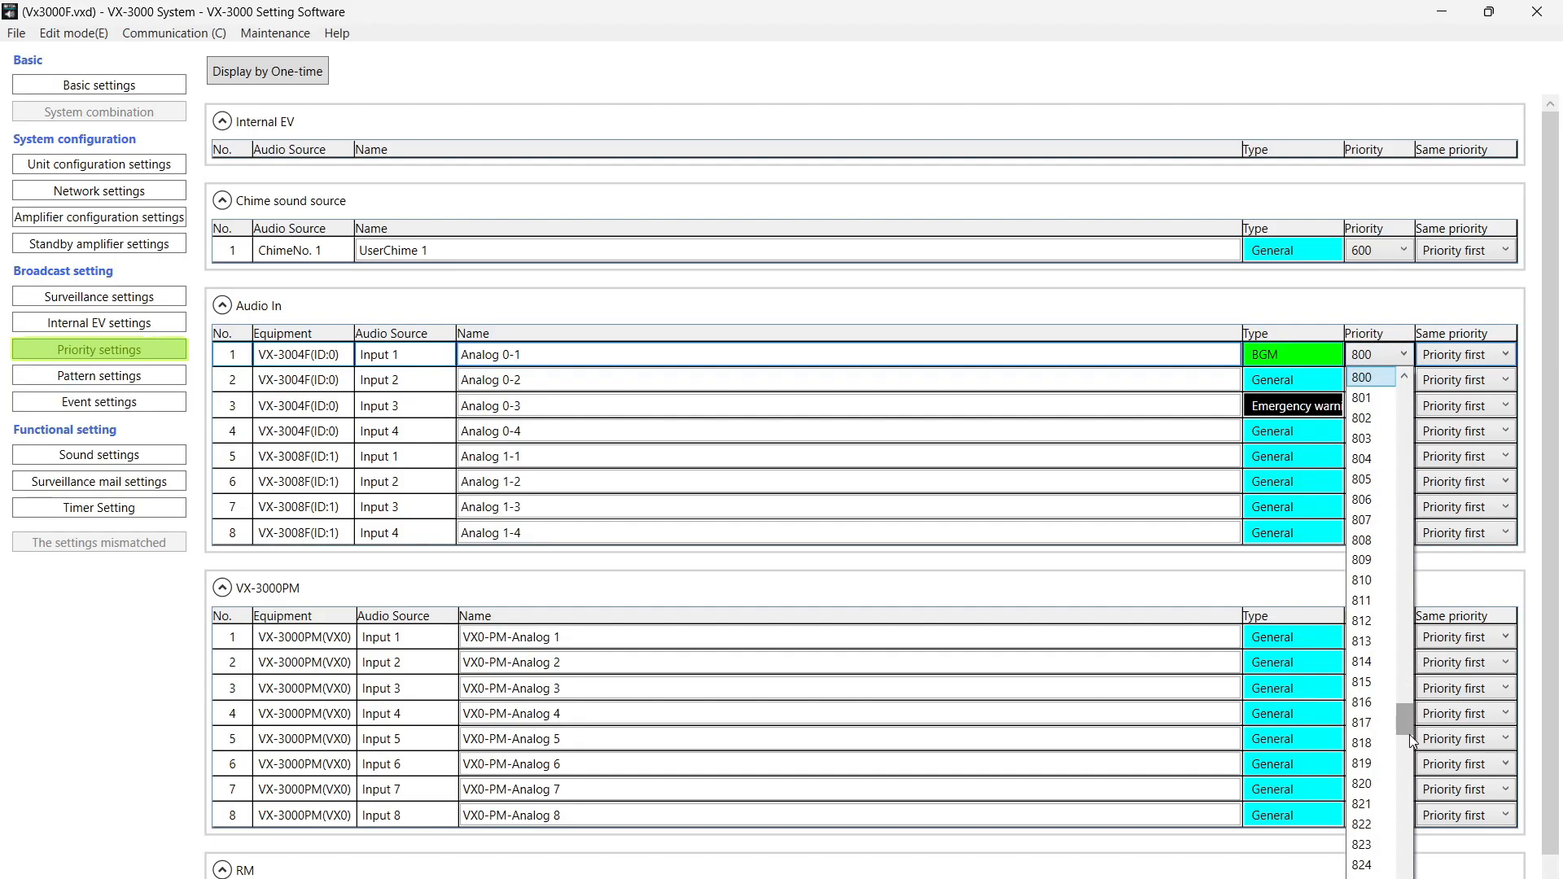
drag(1408, 715, 1402, 632)
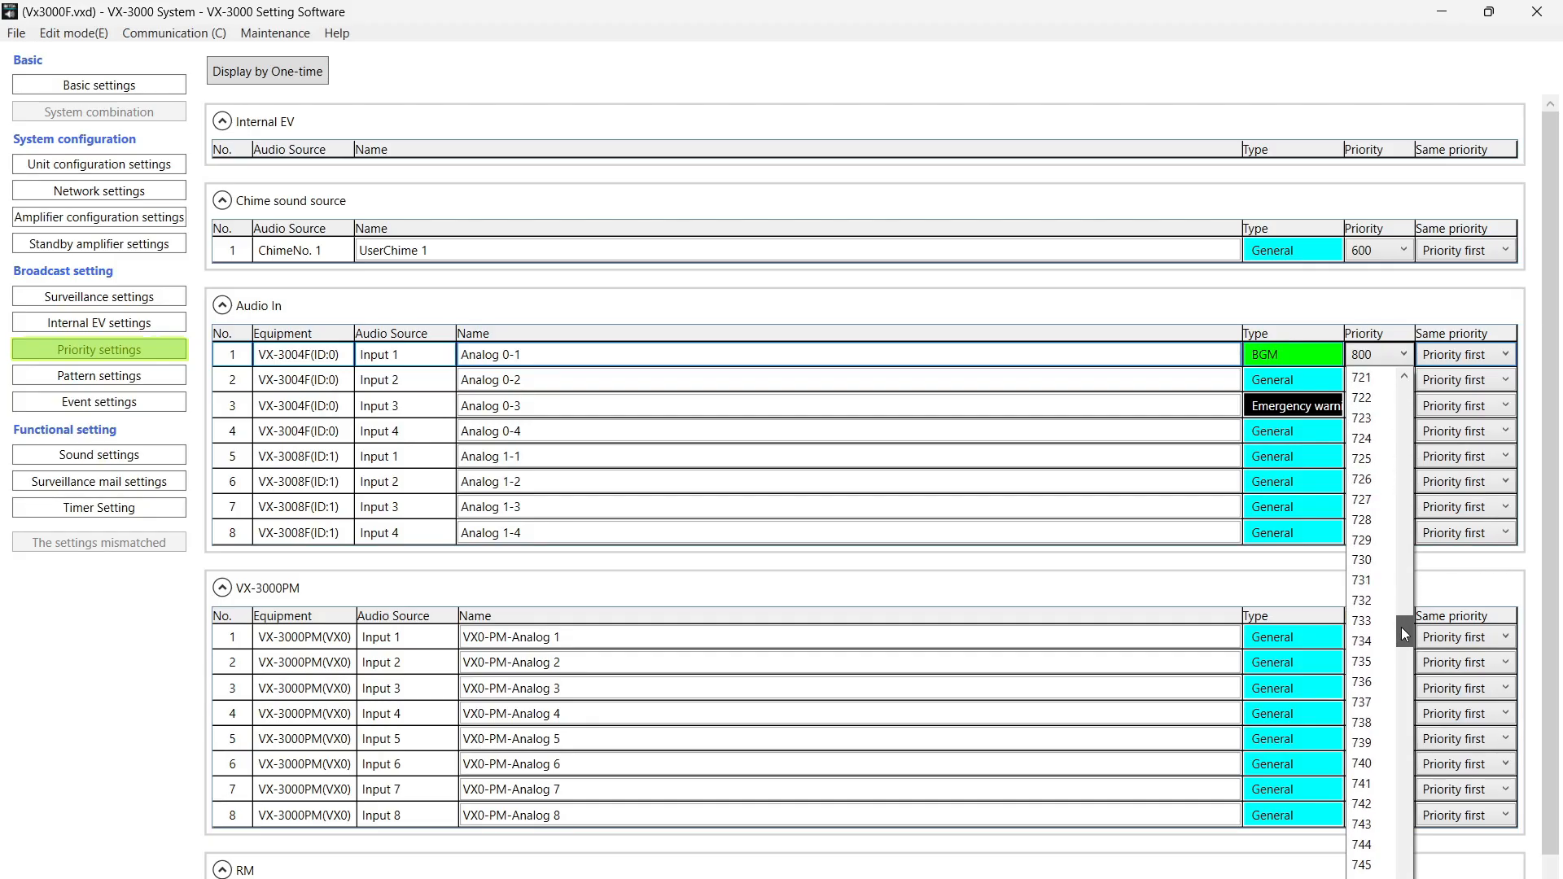
click(1450, 569)
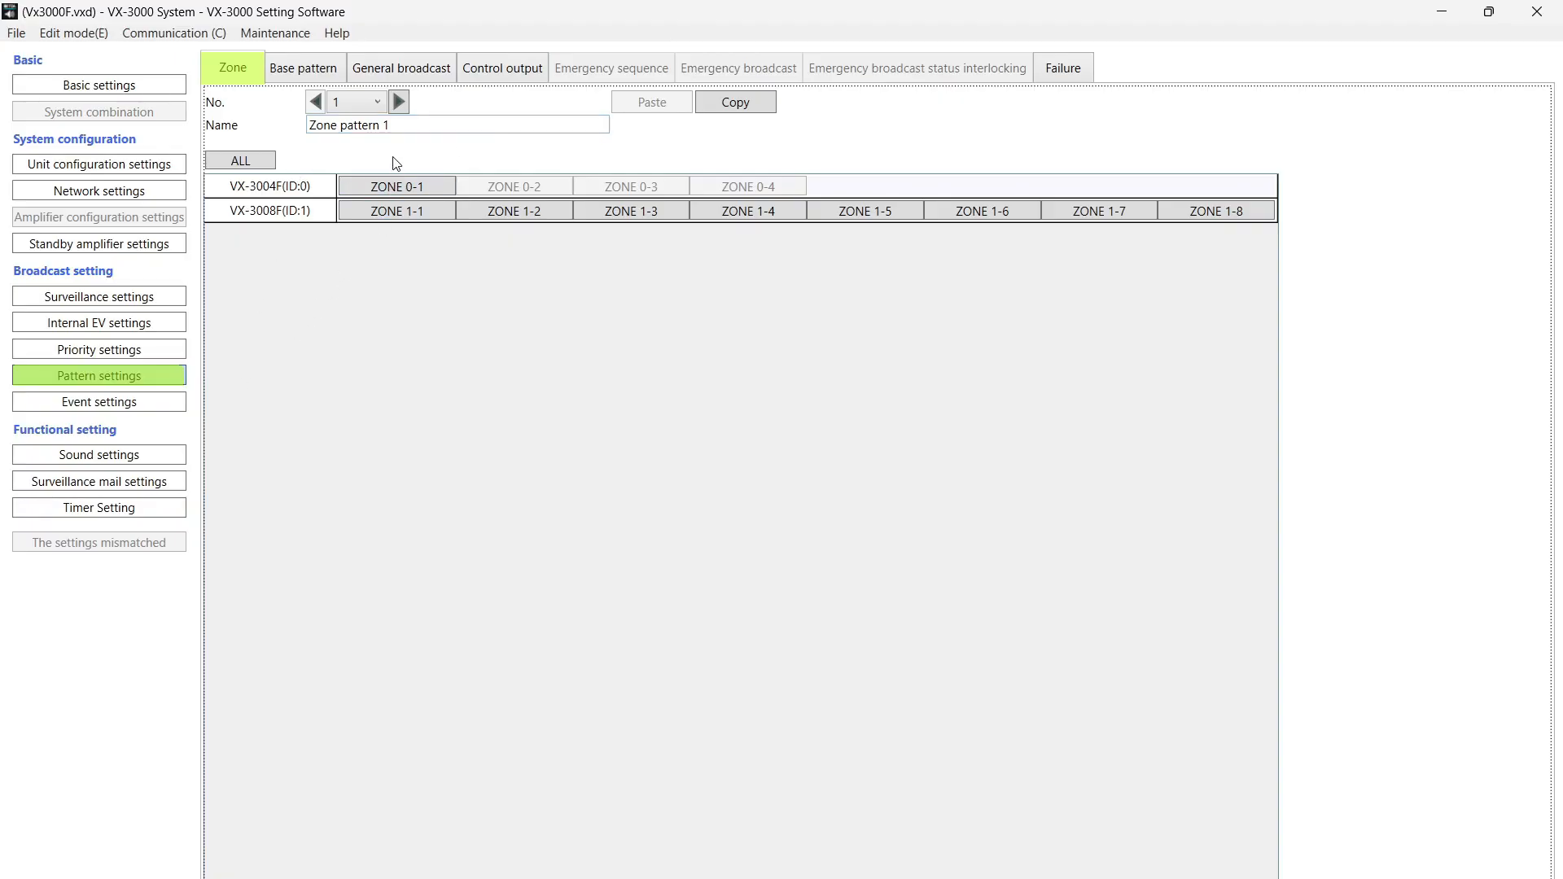
- Assign ZONE 1-1, 1-2, 1-3 and 0-1 to zone pattern 1, and ZONE 0-1 to zone pattern 2
click(396, 214)
click(509, 213)
click(634, 213)
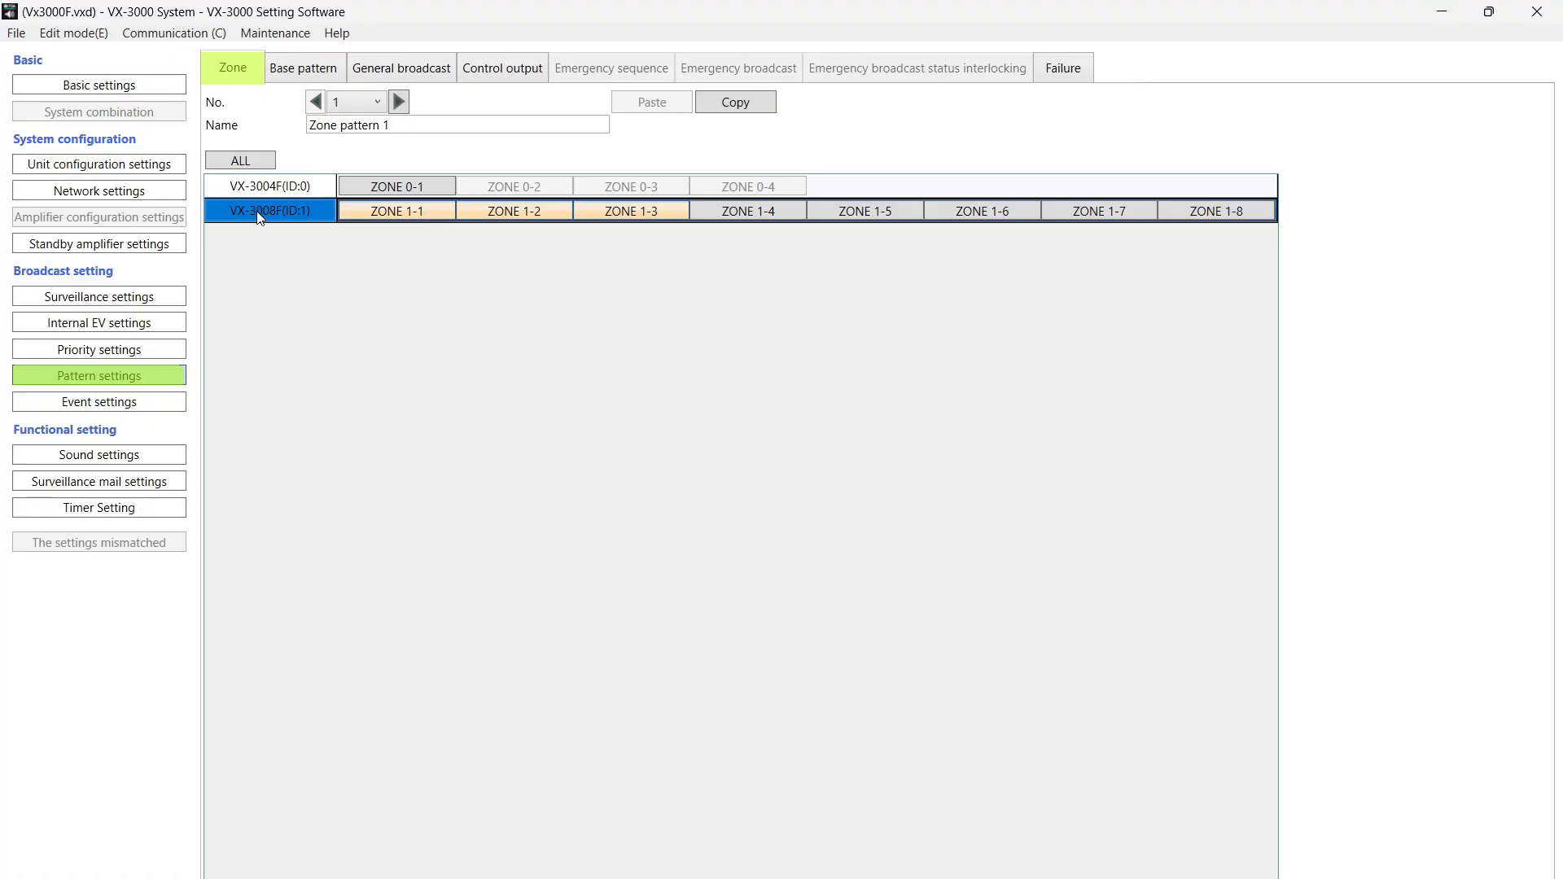
click(416, 189)
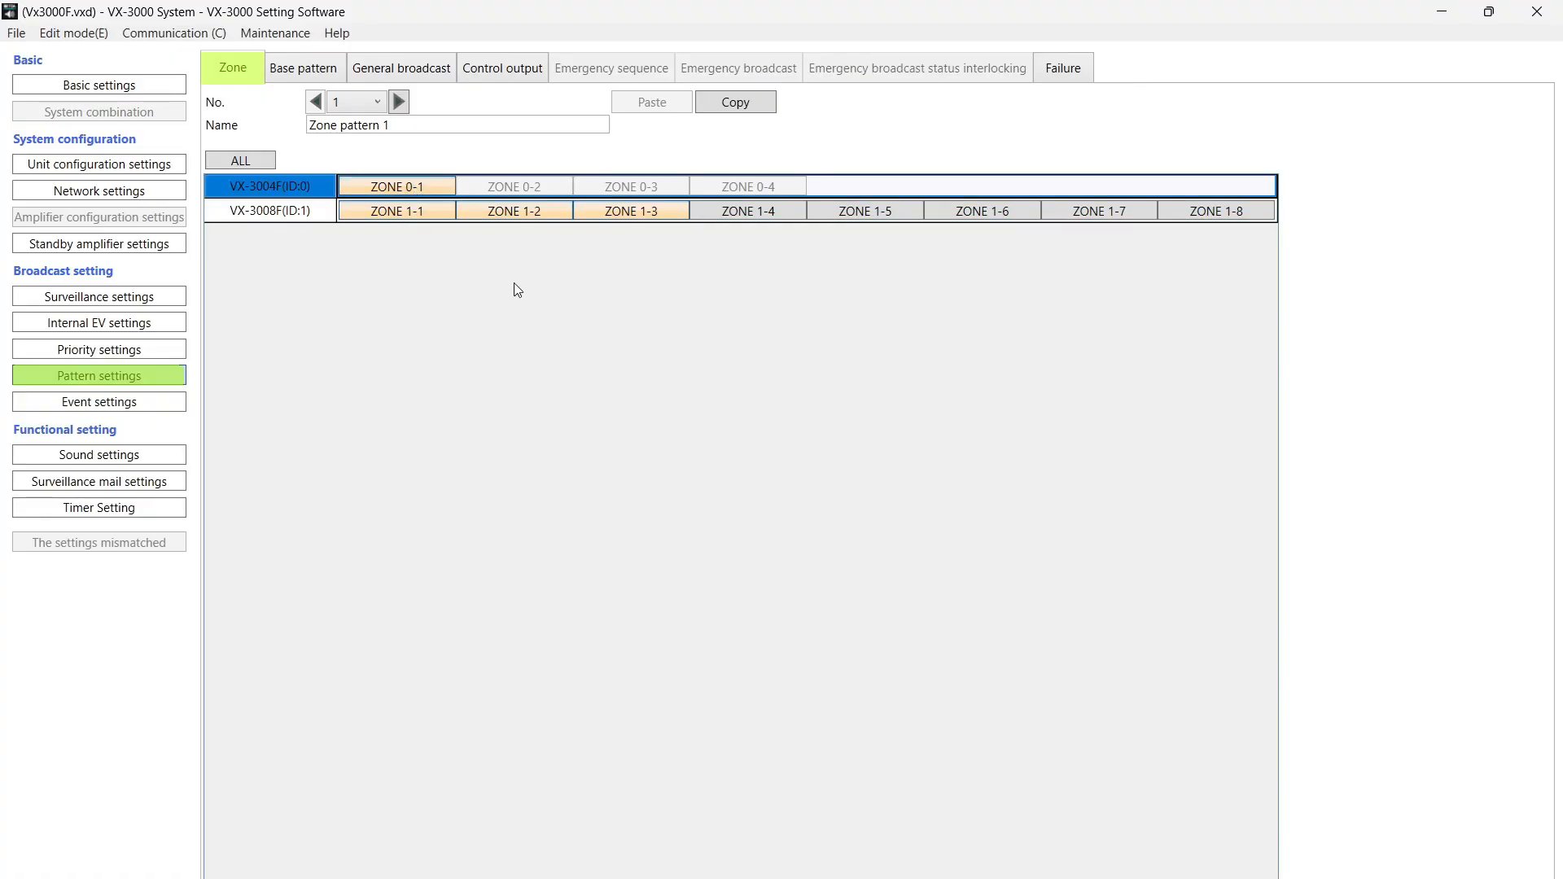
click(394, 102)
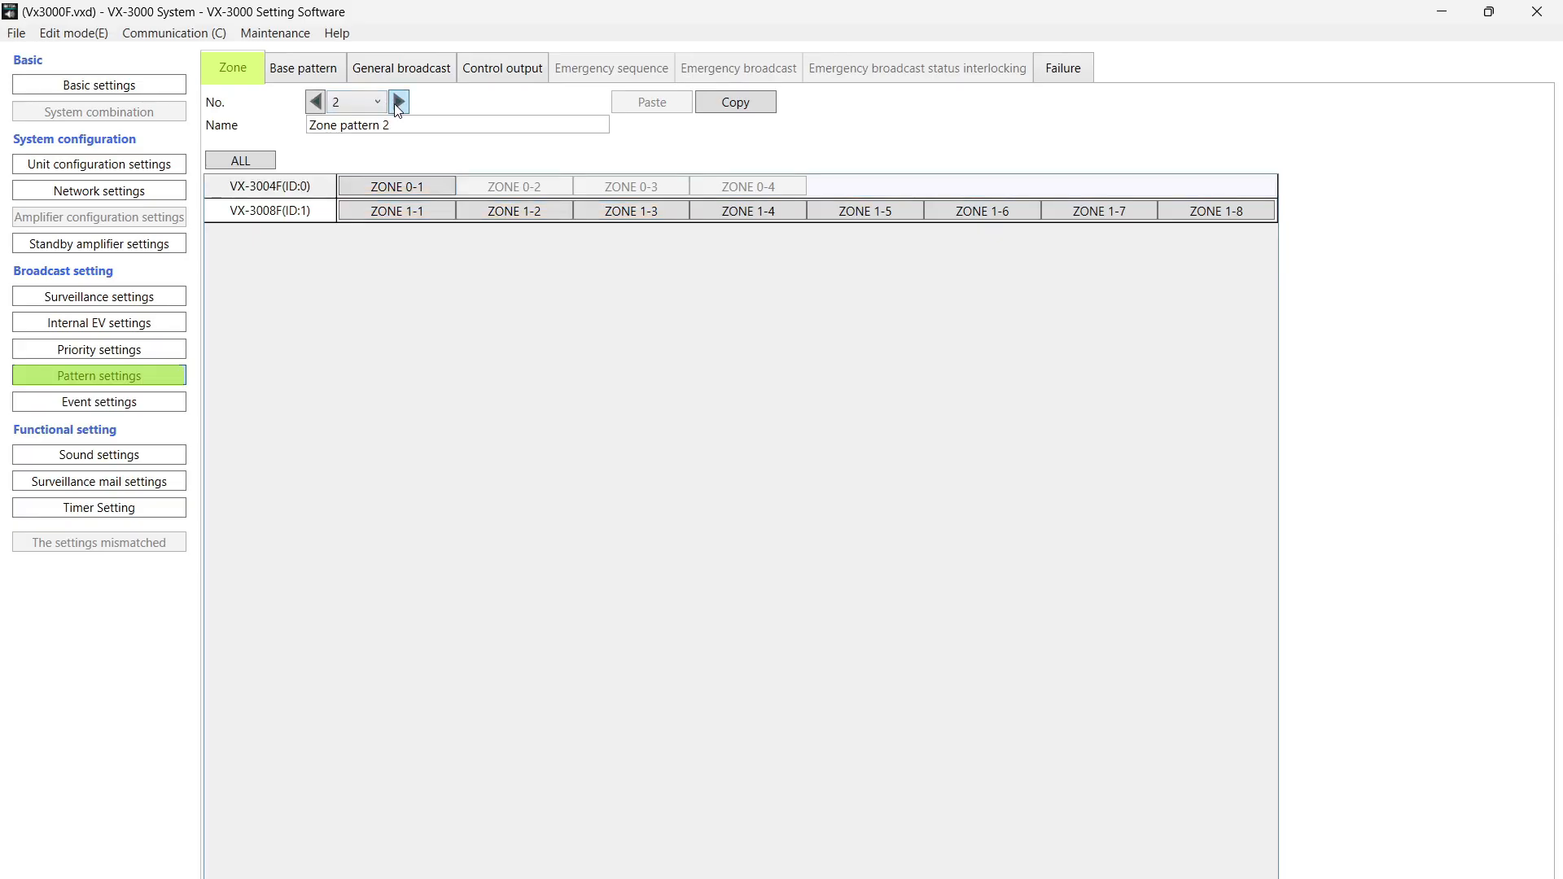
click(411, 192)
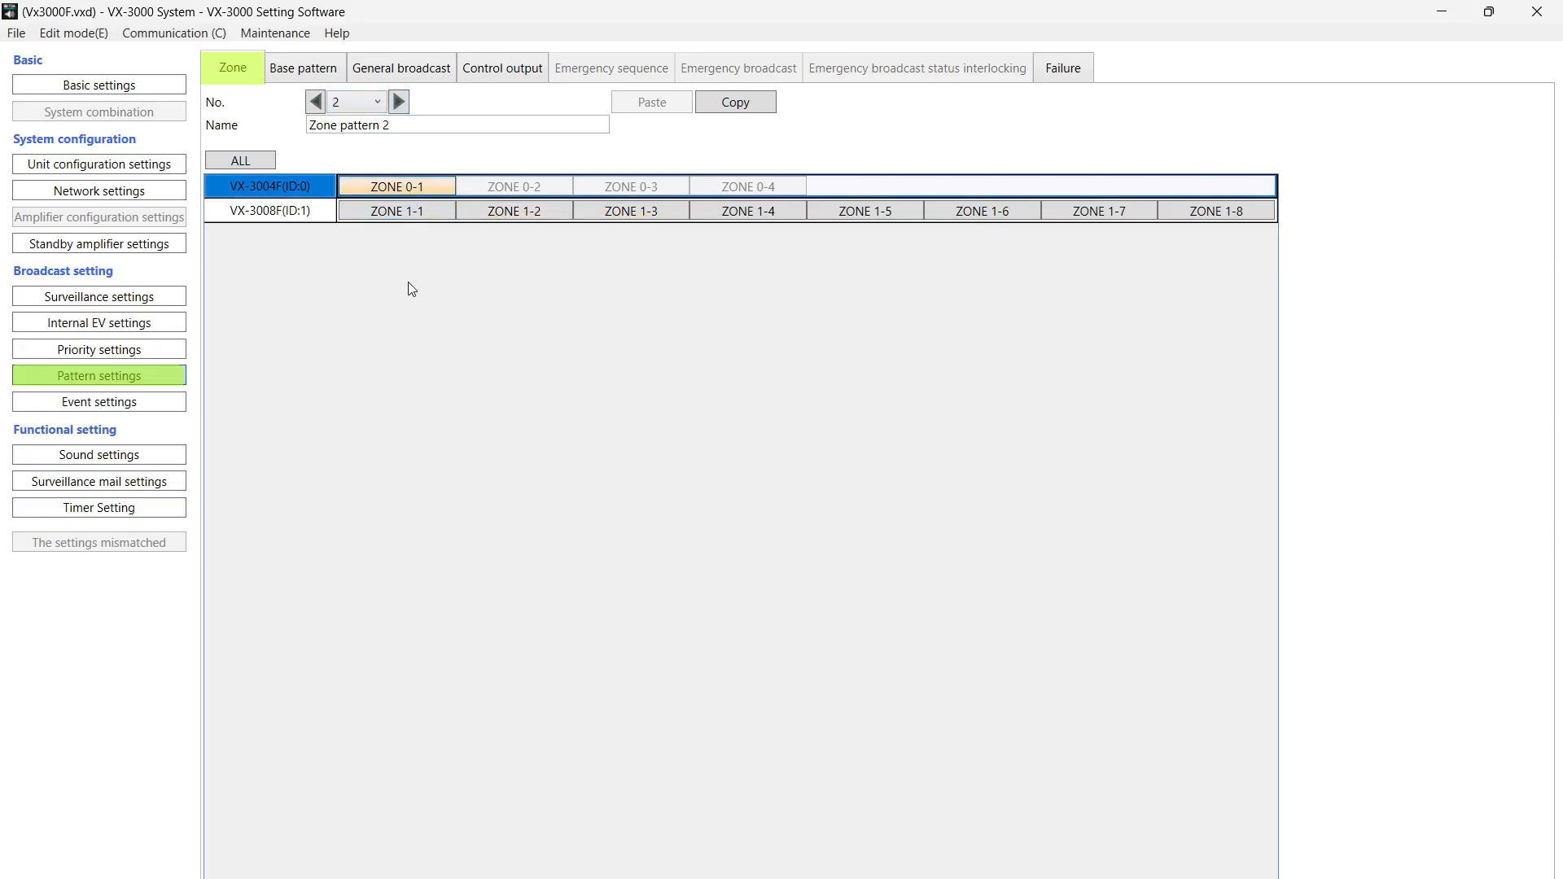
- Assign ZONE 0-1 and all zones from ZONE 1-1 to ZONE 1-8 to zone pattern 3
click(394, 101)
click(386, 194)
click(443, 214)
click(498, 215)
click(618, 212)
click(740, 216)
click(880, 215)
click(930, 205)
click(1083, 210)
click(1164, 211)
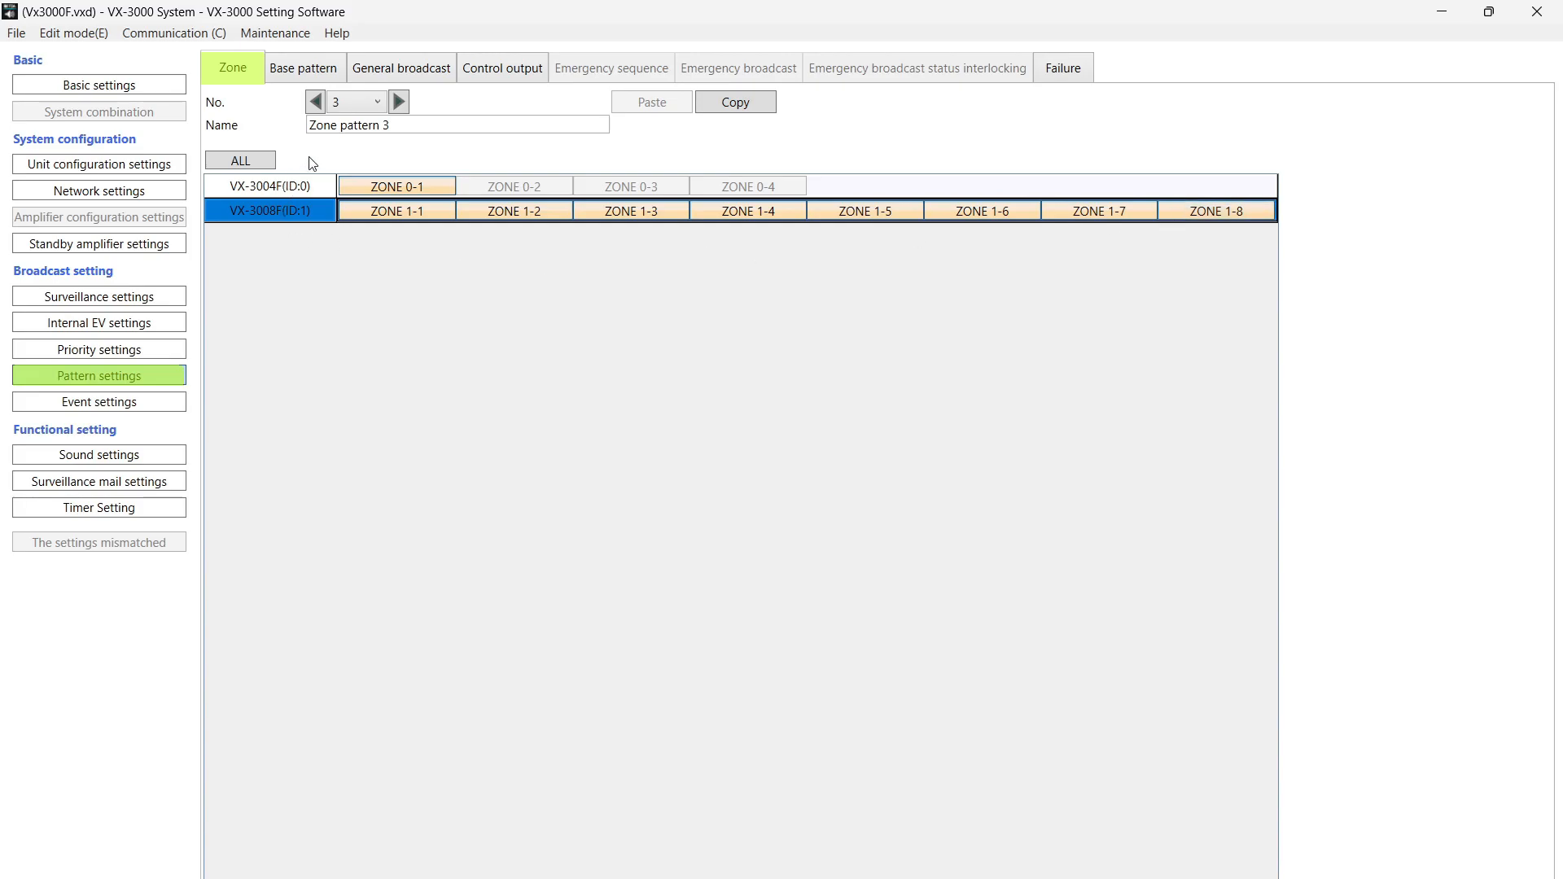
- Return to zone pattern 1 and look through the available zone pattern numbers
click(319, 103)
click(320, 104)
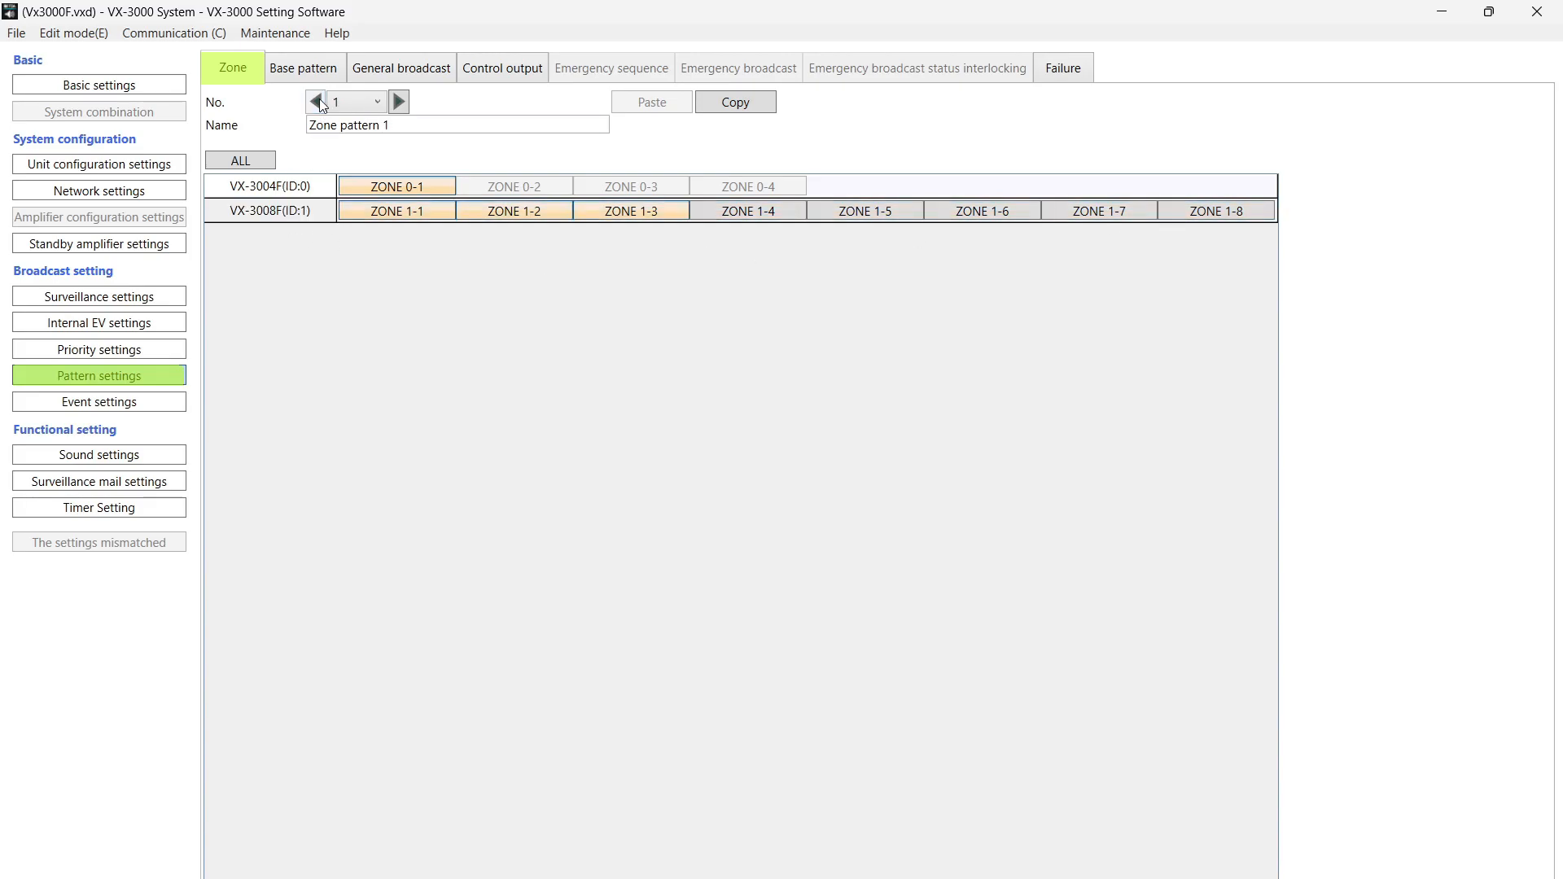
click(379, 104)
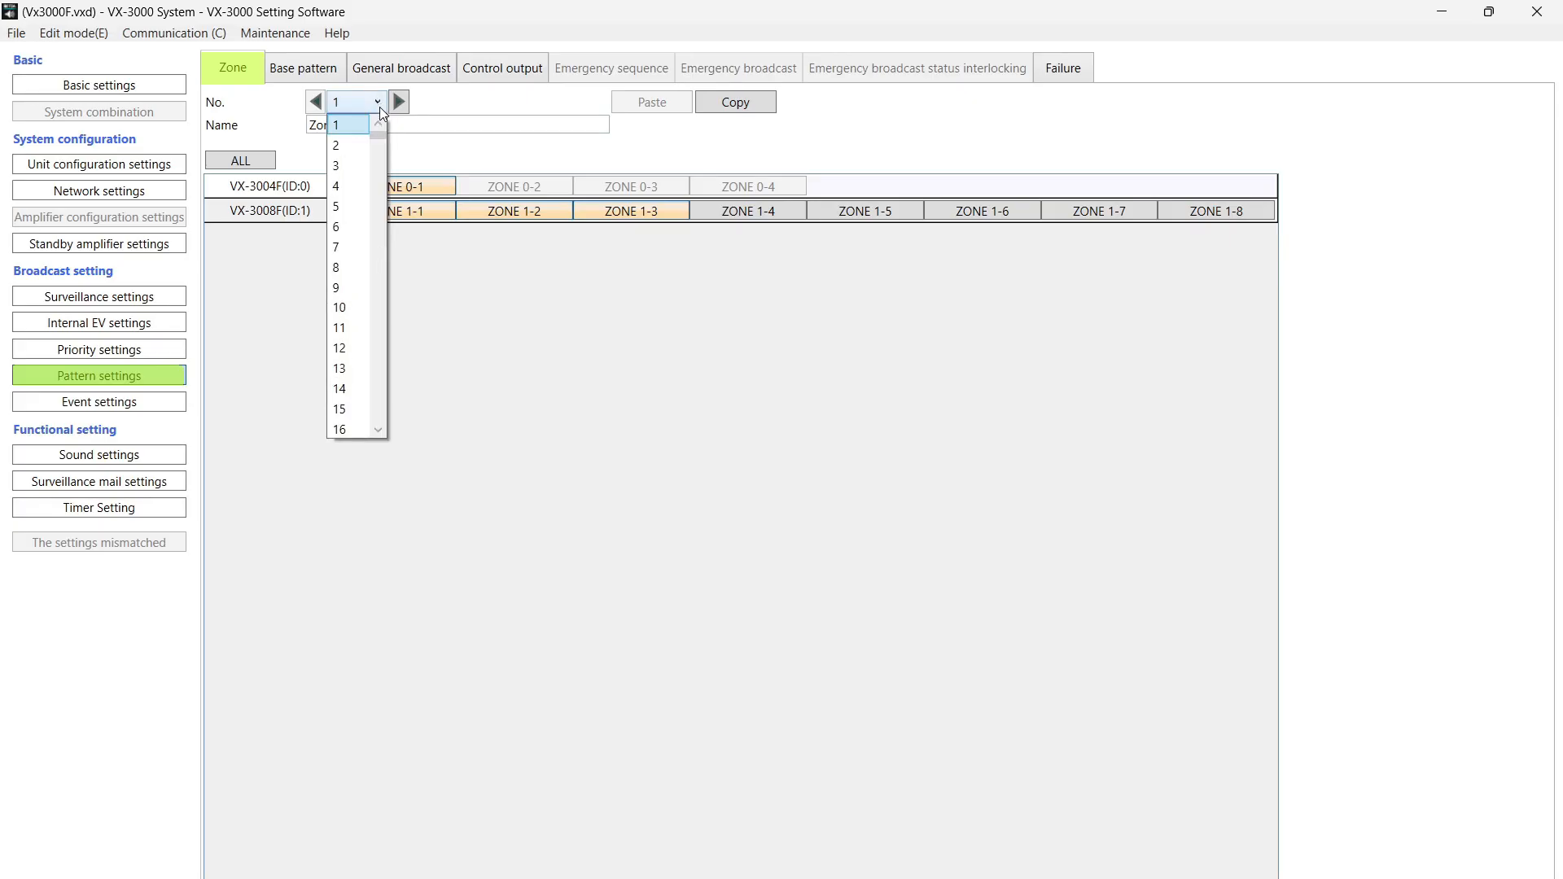
mouse_move(379, 135)
mouse_down()
mouse_move(363, 442)
mouse_move(377, 352)
mouse_move(364, 118)
mouse_up()
click(379, 104)
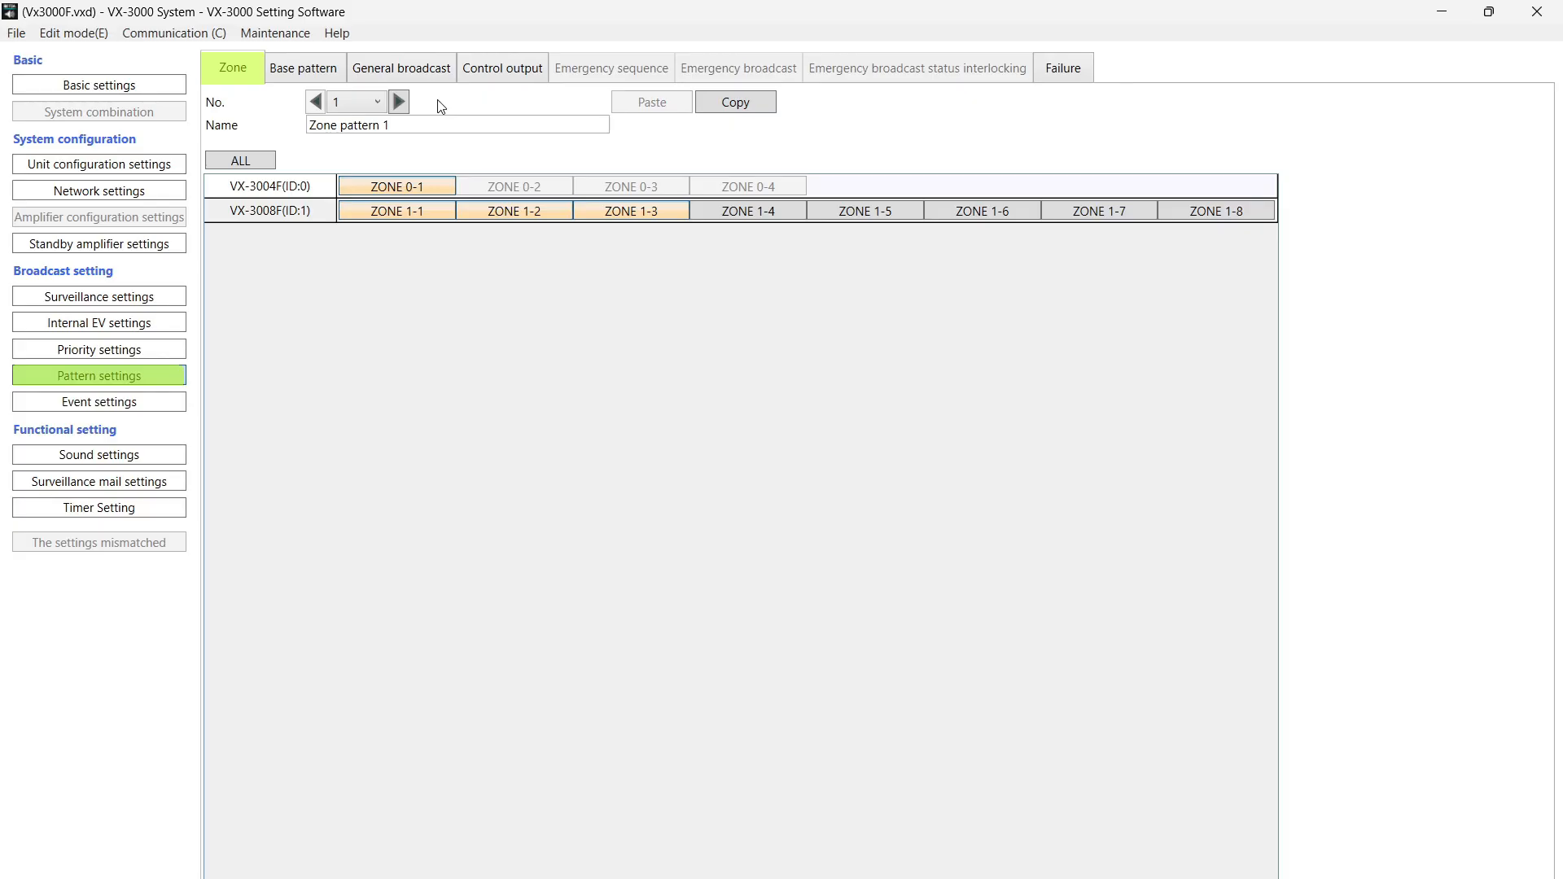
- Check the available base pattern numbers and the EV message choices for base pattern 1's audio source
click(327, 66)
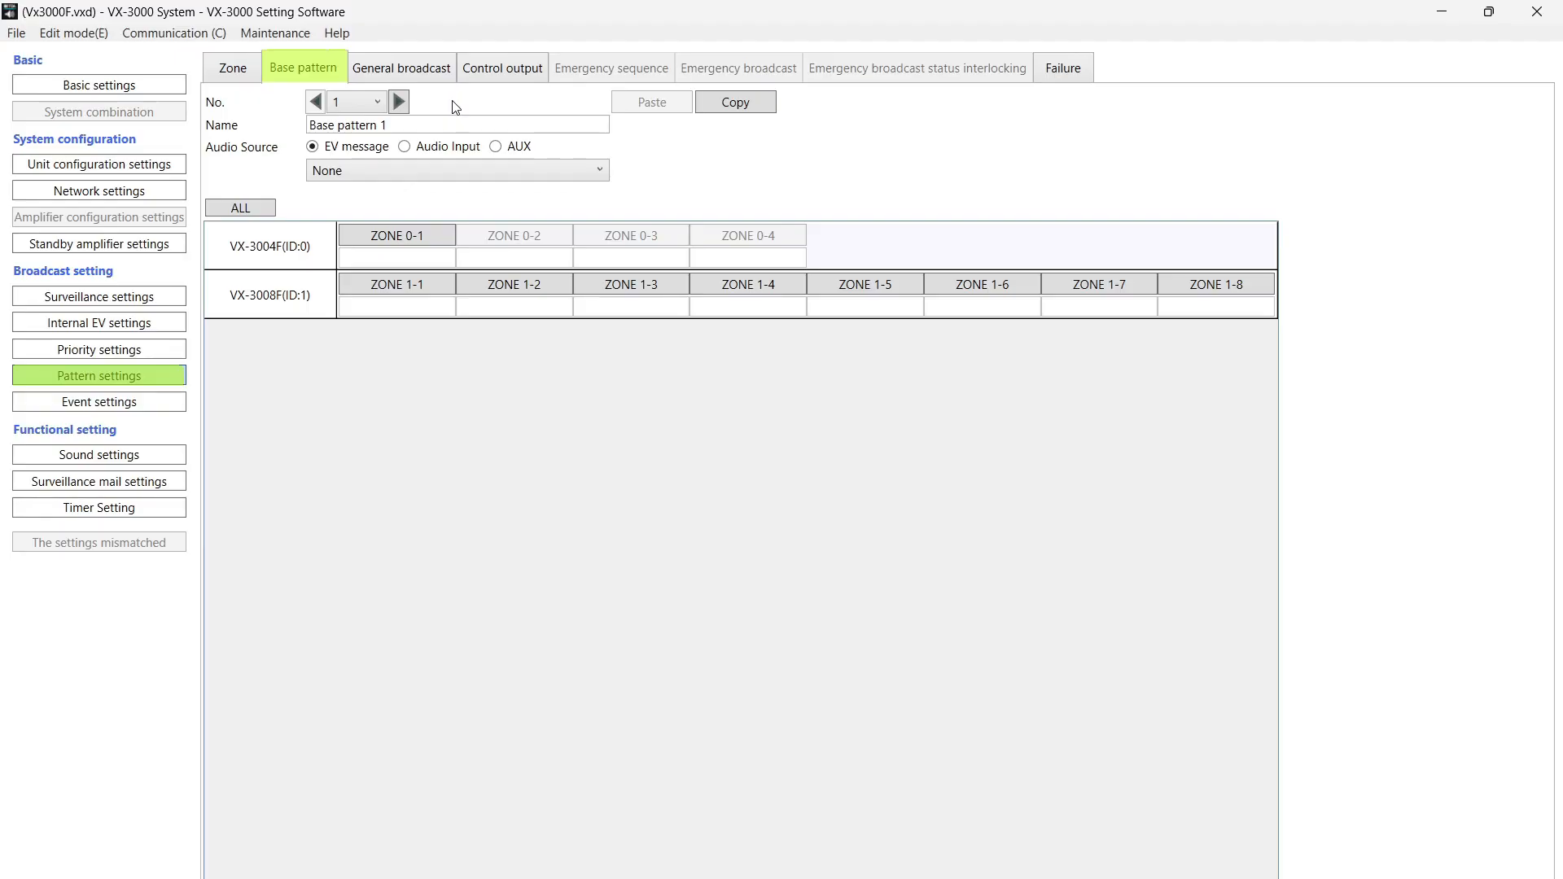
click(379, 101)
drag(383, 143, 446, 110)
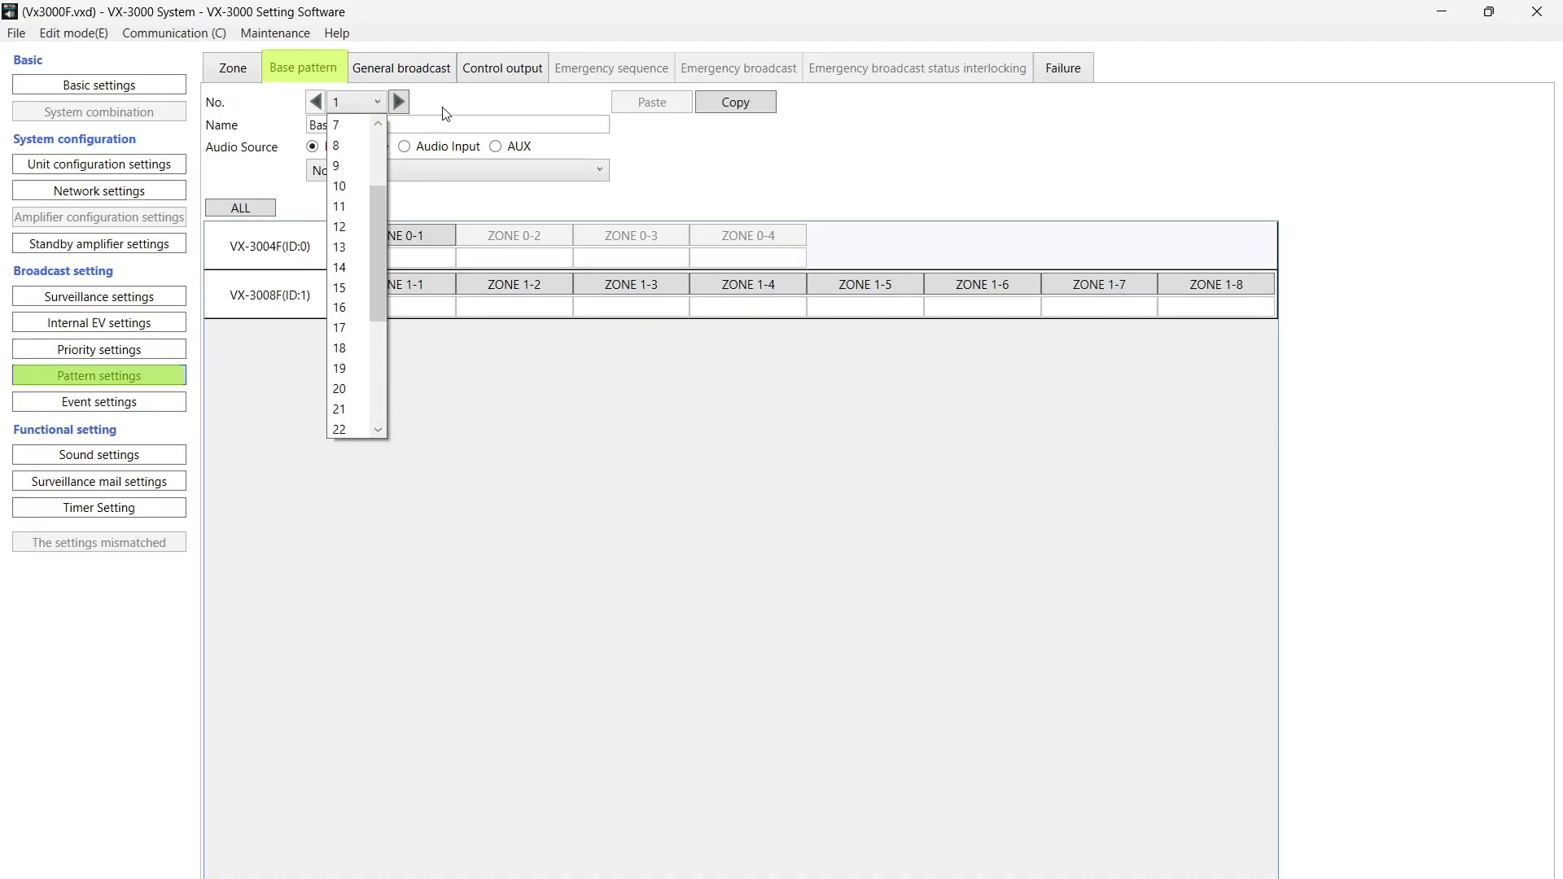
click(448, 108)
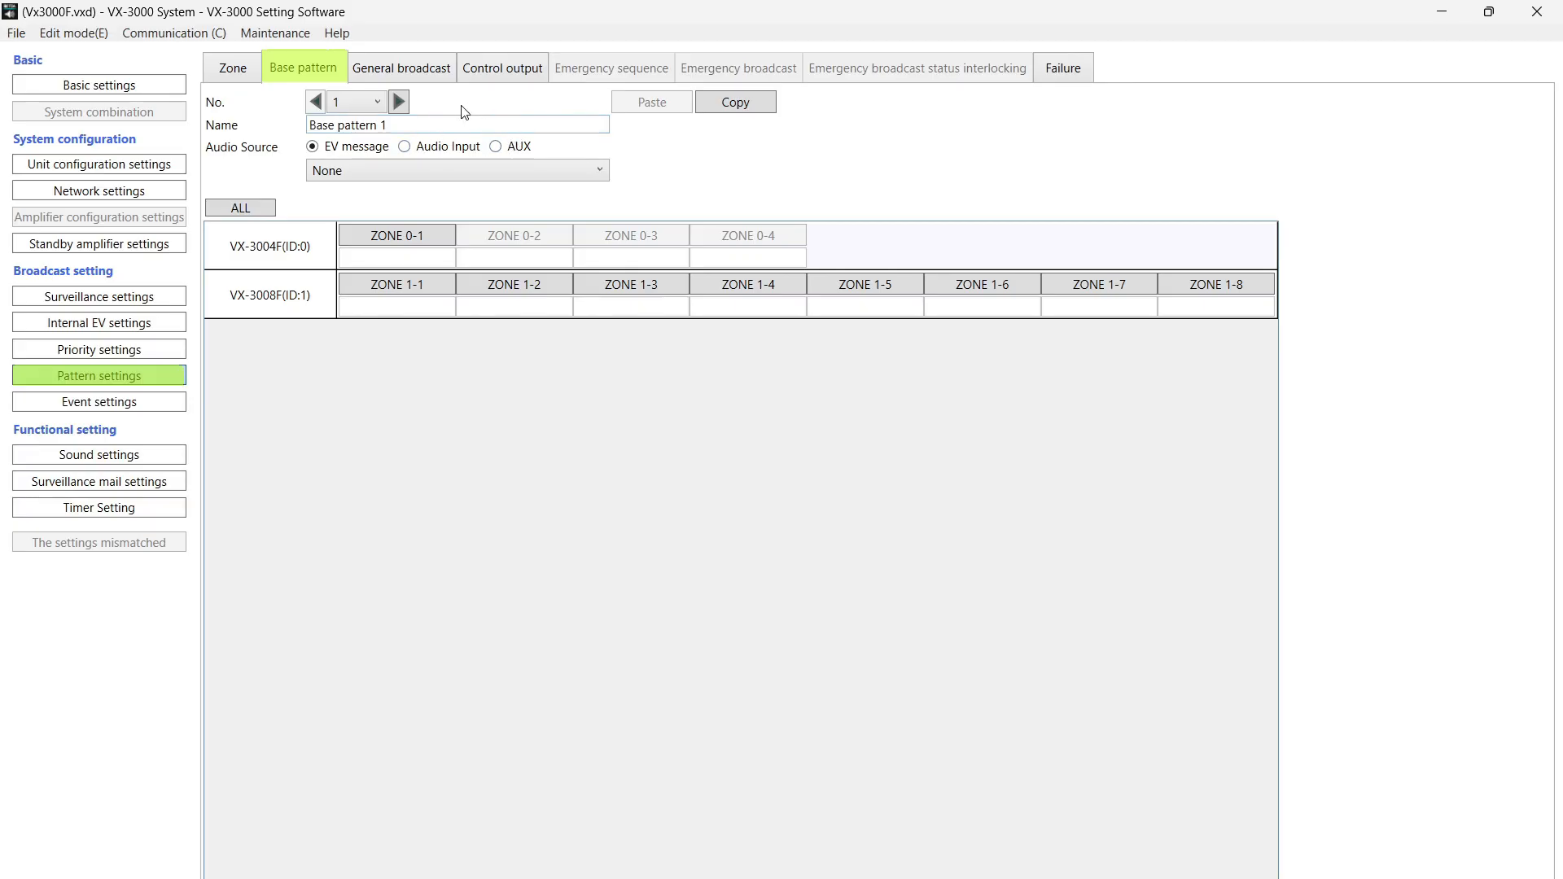
click(601, 171)
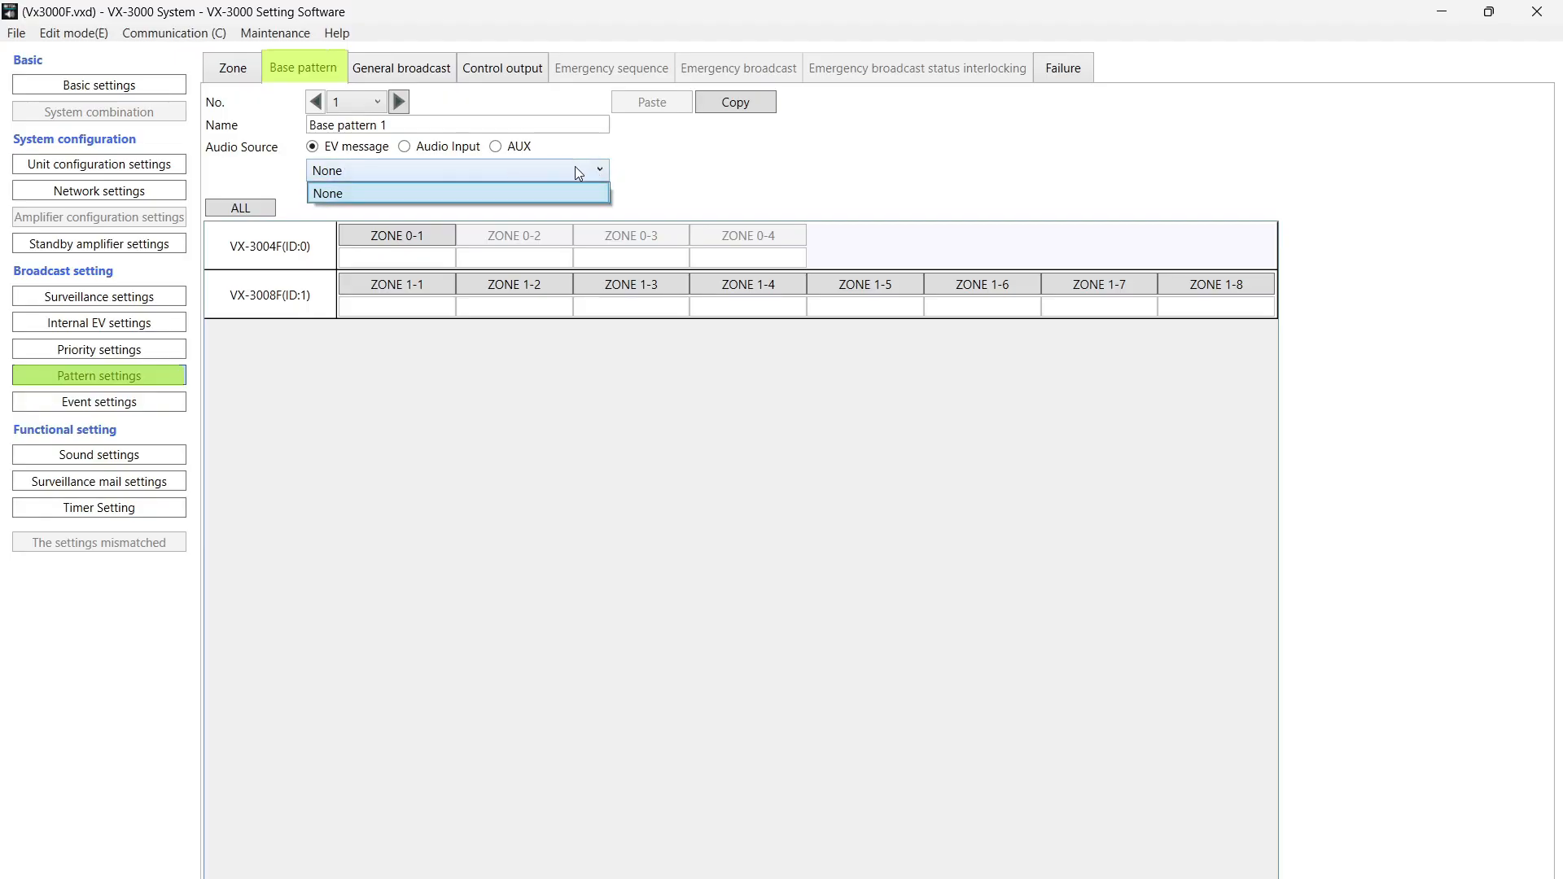
click(577, 169)
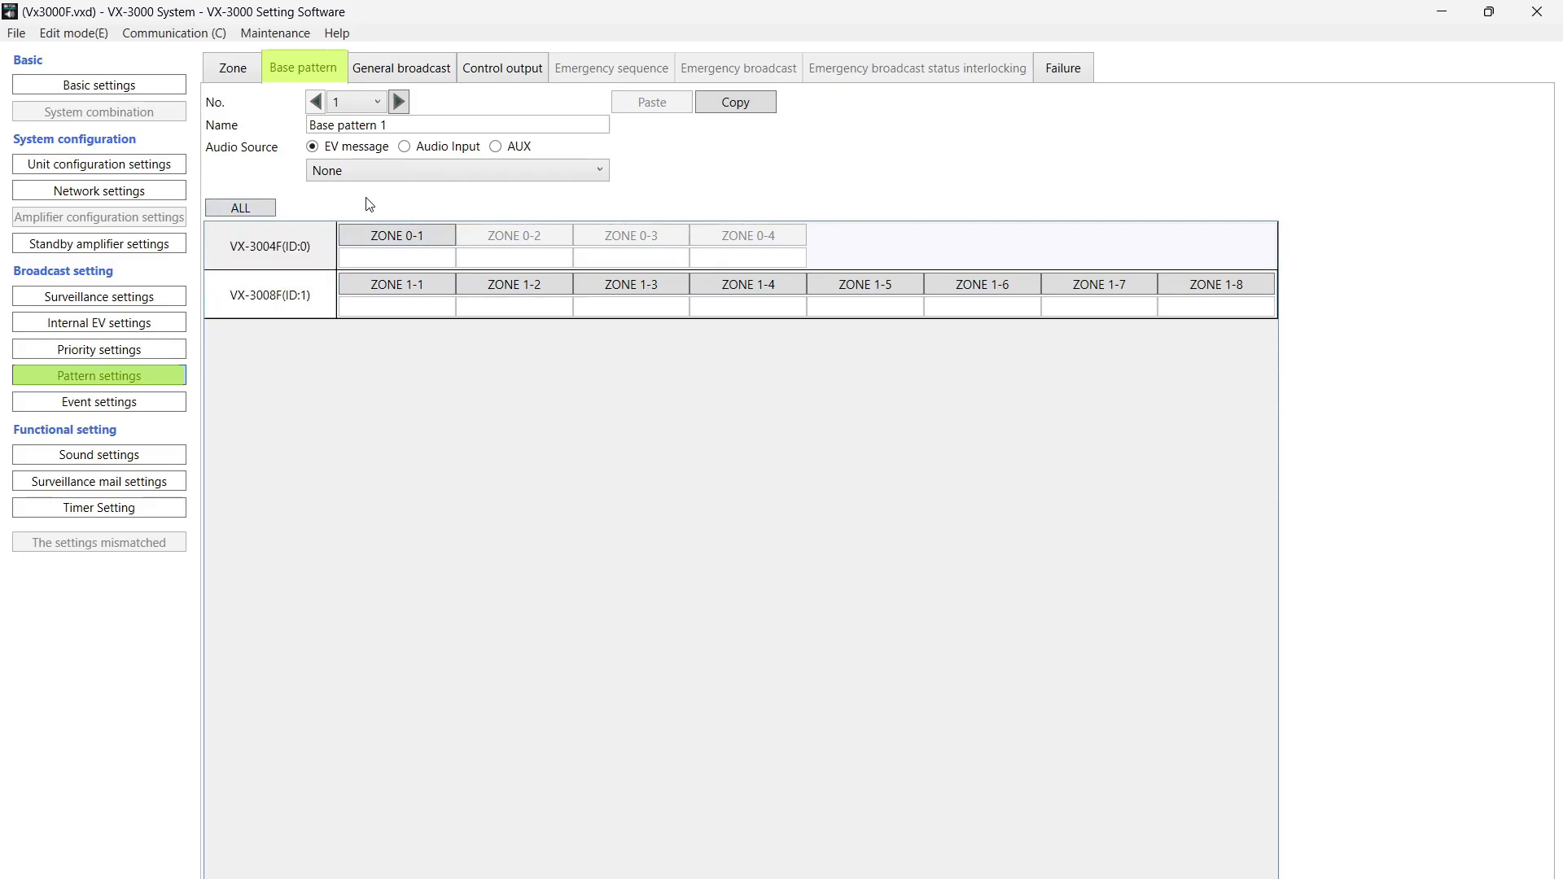
- Review the general broadcast, control output and failure pattern settings
click(398, 74)
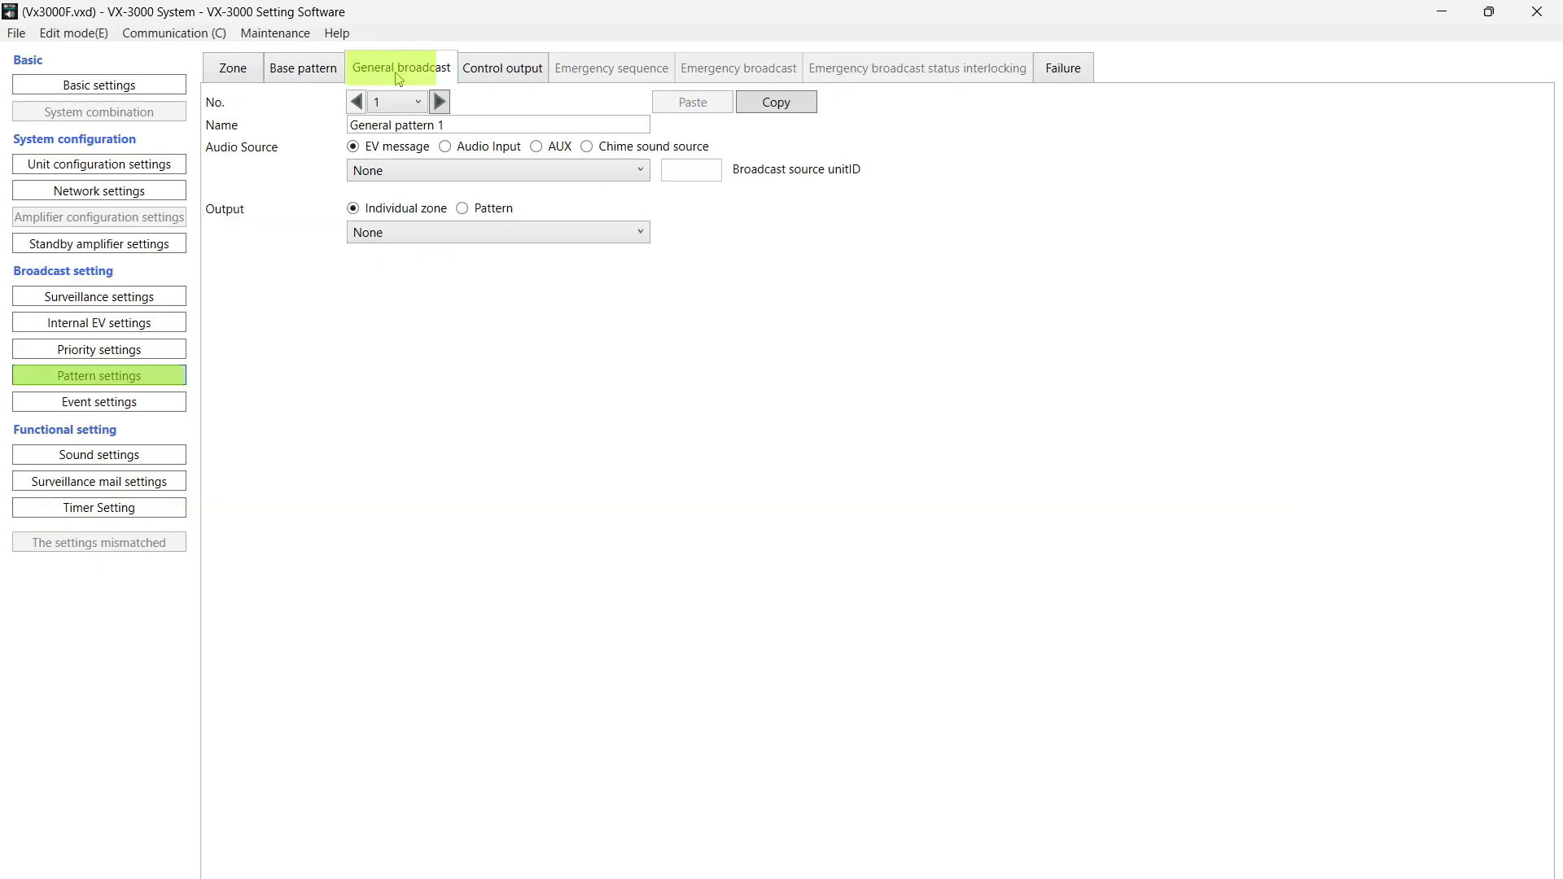
click(514, 76)
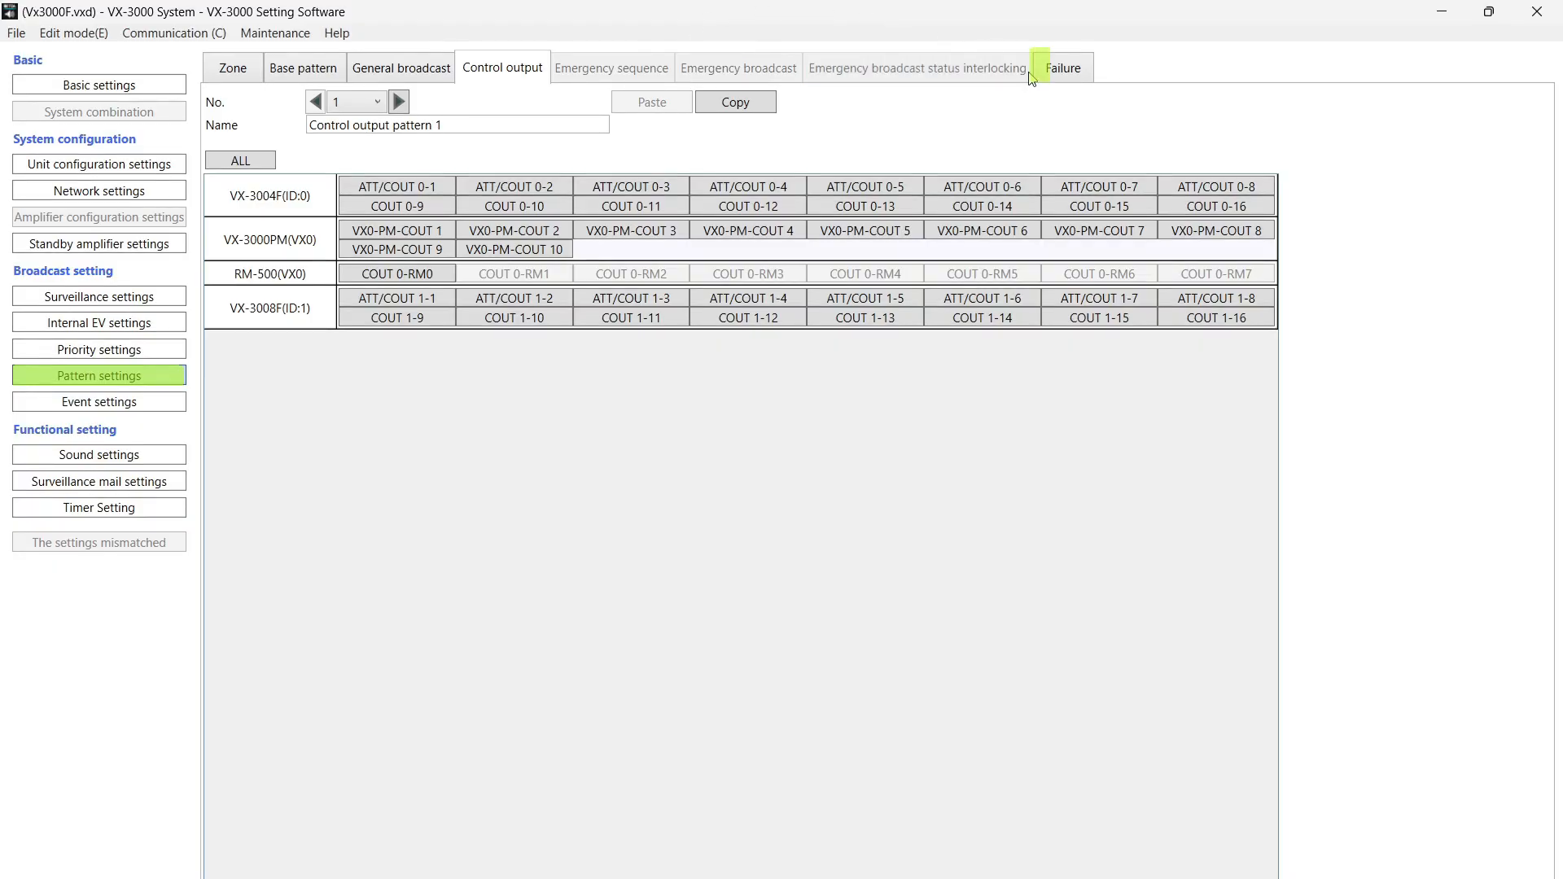
click(1054, 69)
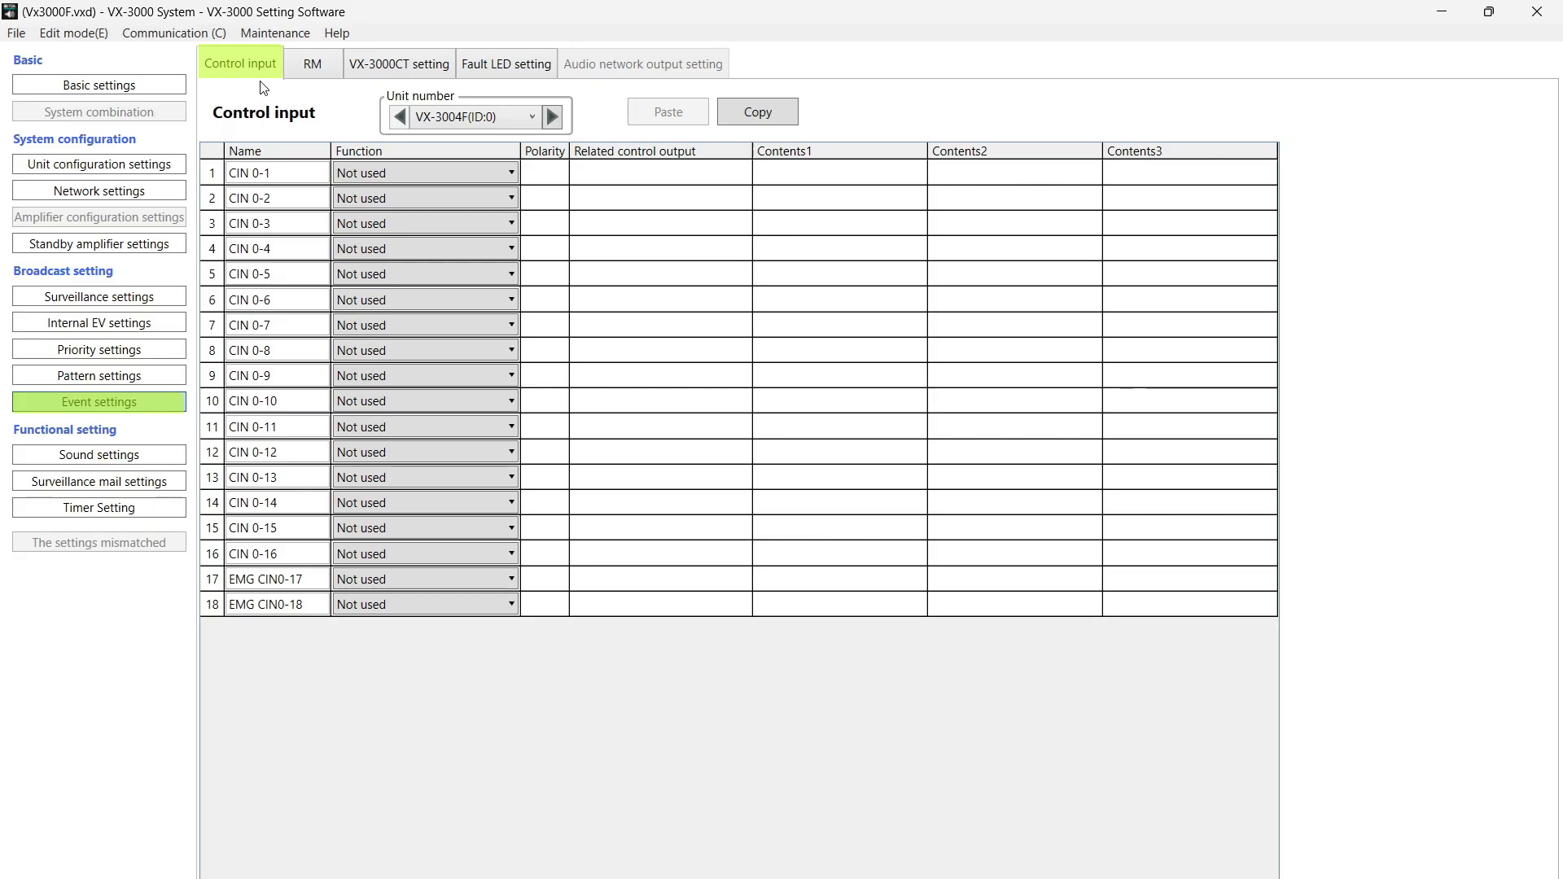
- View the RM event settings of VX1-RM0 and return to those of VX0-RM0
click(310, 62)
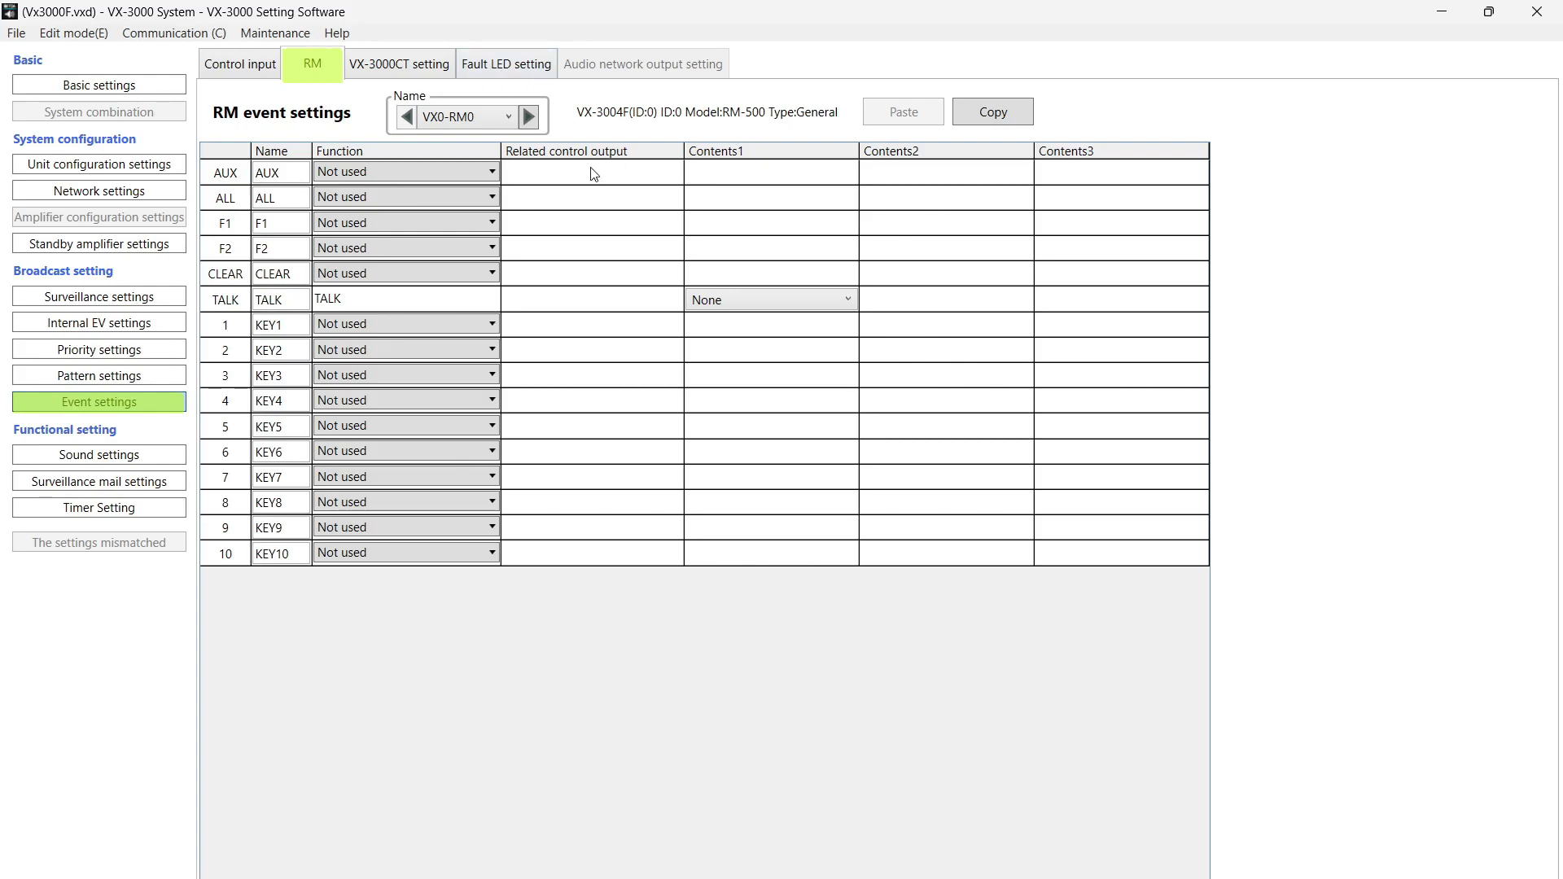
click(505, 117)
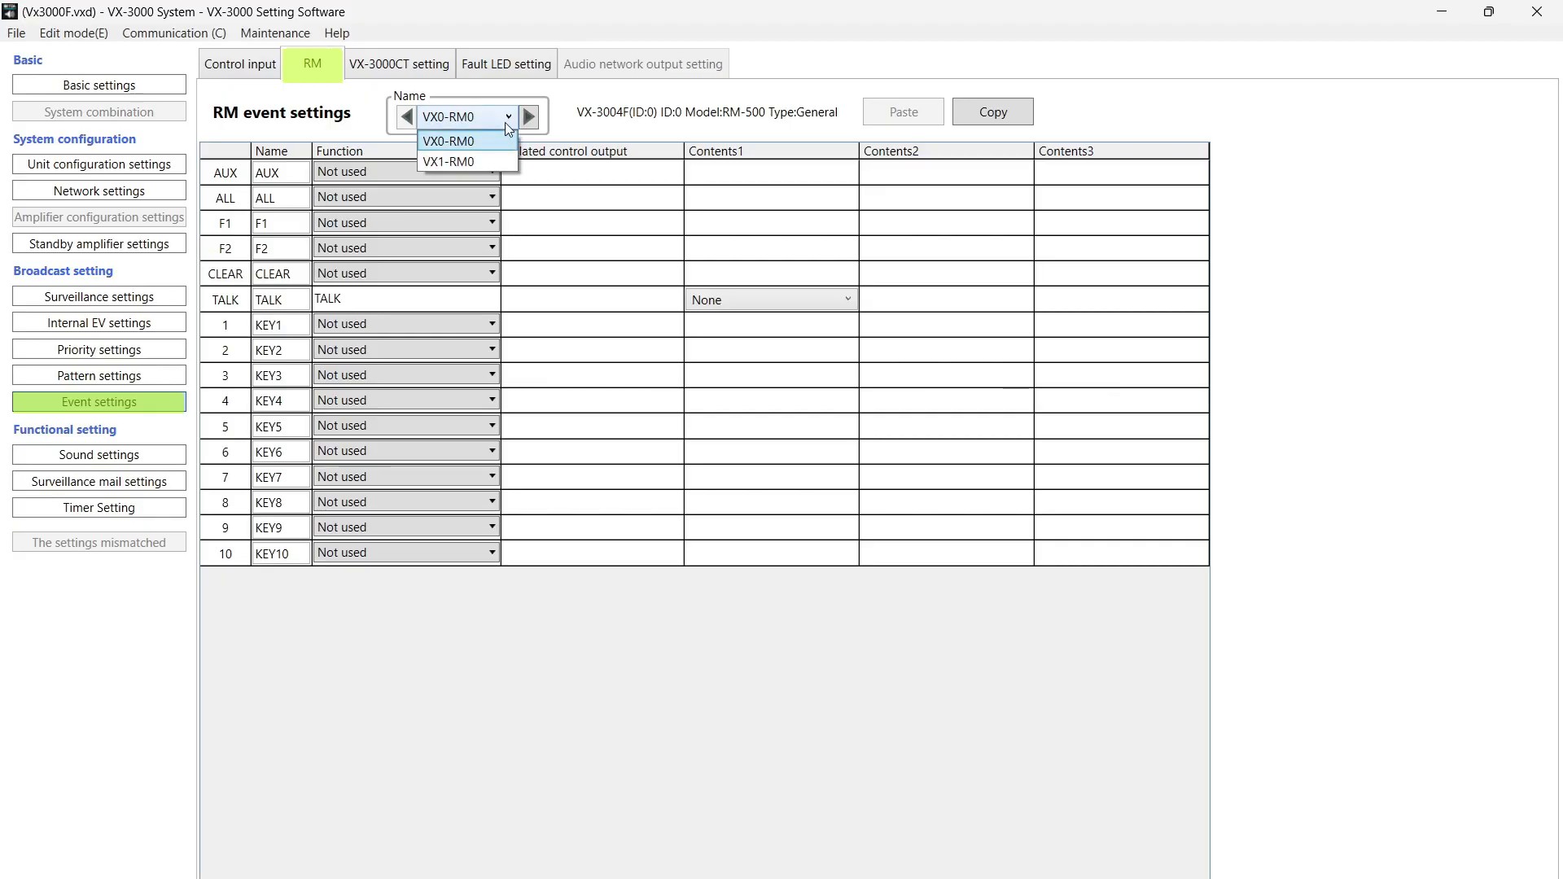
click(482, 161)
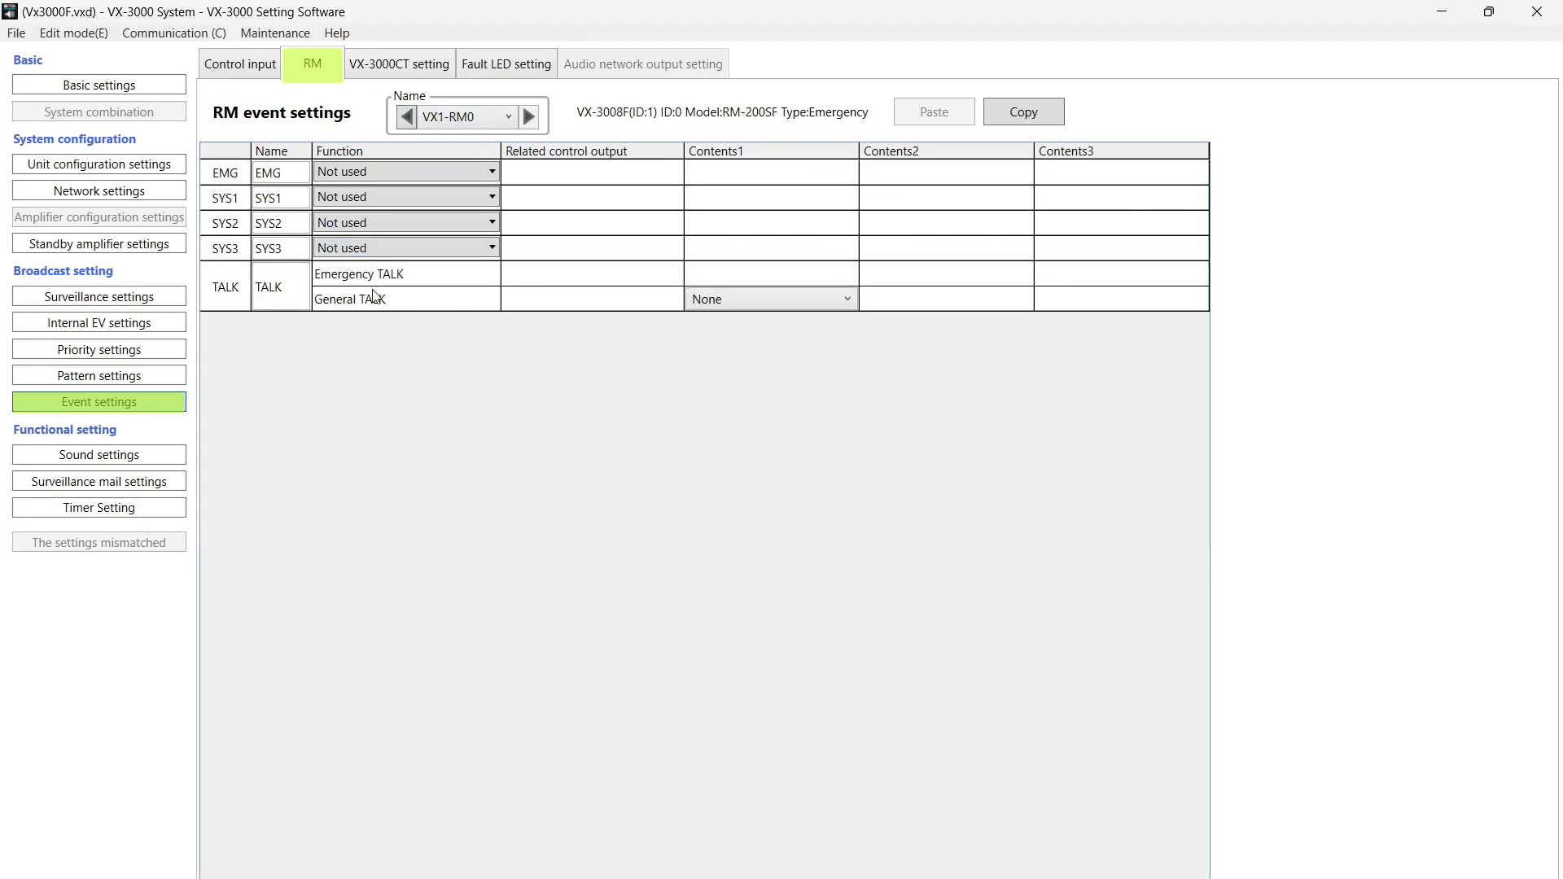
click(509, 118)
click(494, 142)
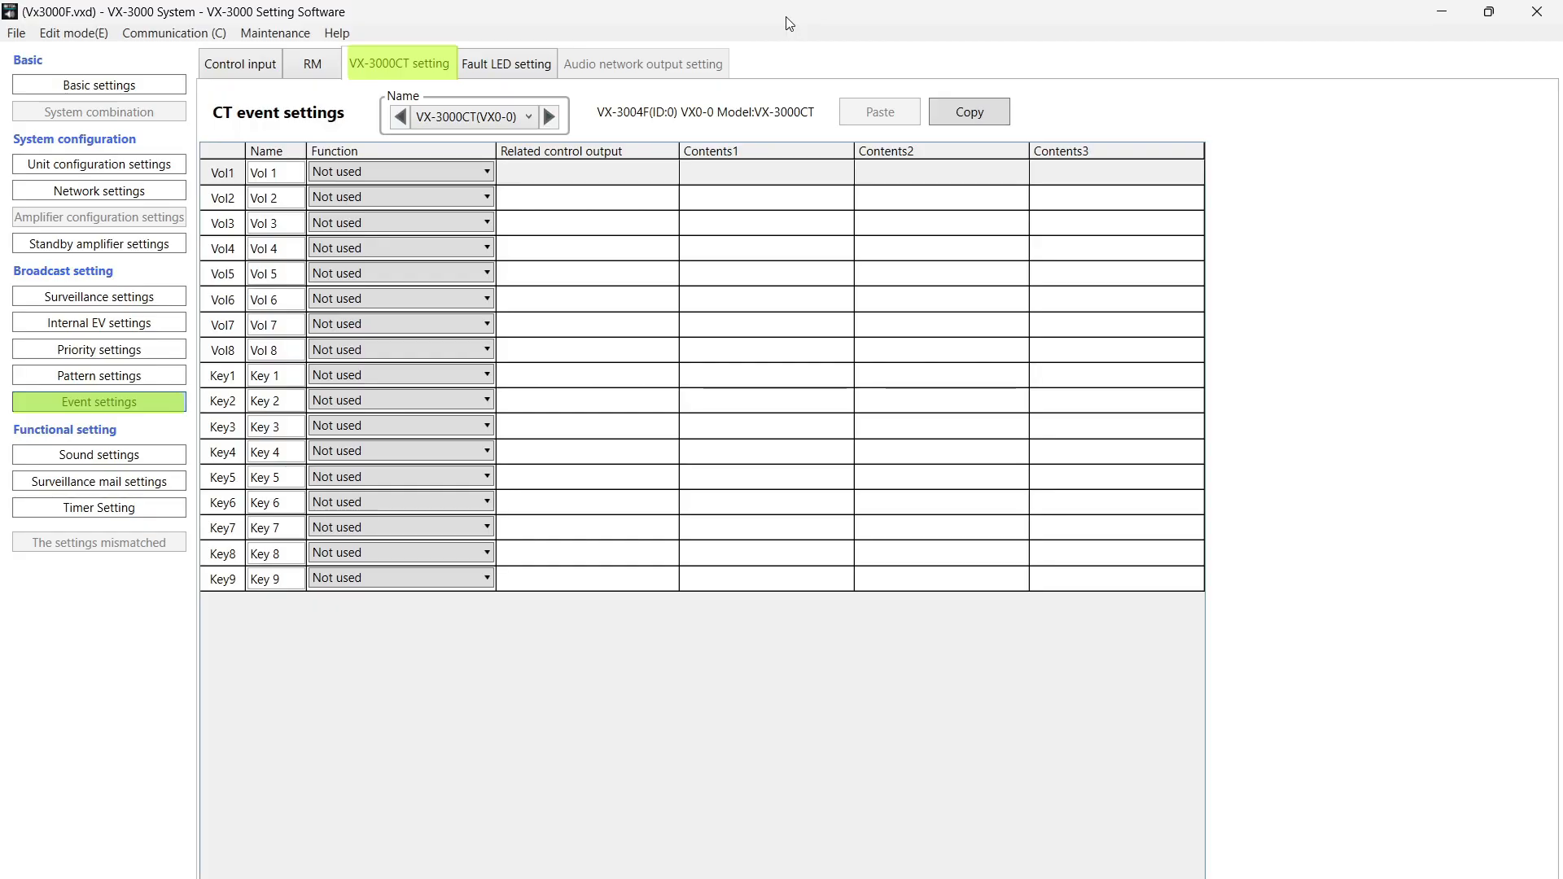
- Check the volume entries Vol 1 to Vol 8 and Key 1 to Key 9 in the CT event settings, and open the fault LED settings
click(281, 172)
click(279, 350)
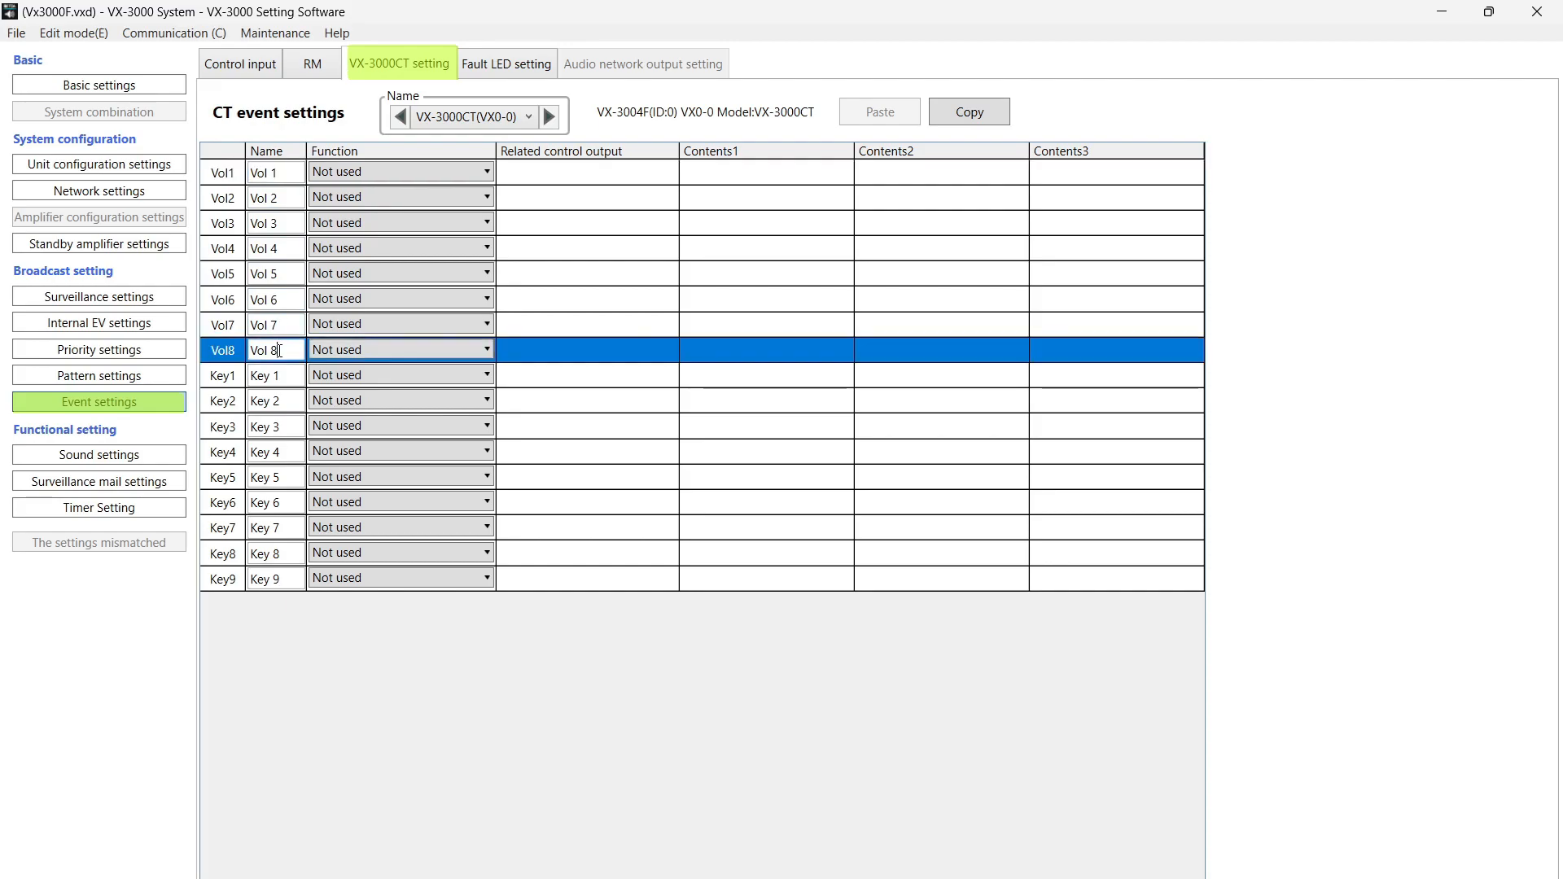
click(282, 374)
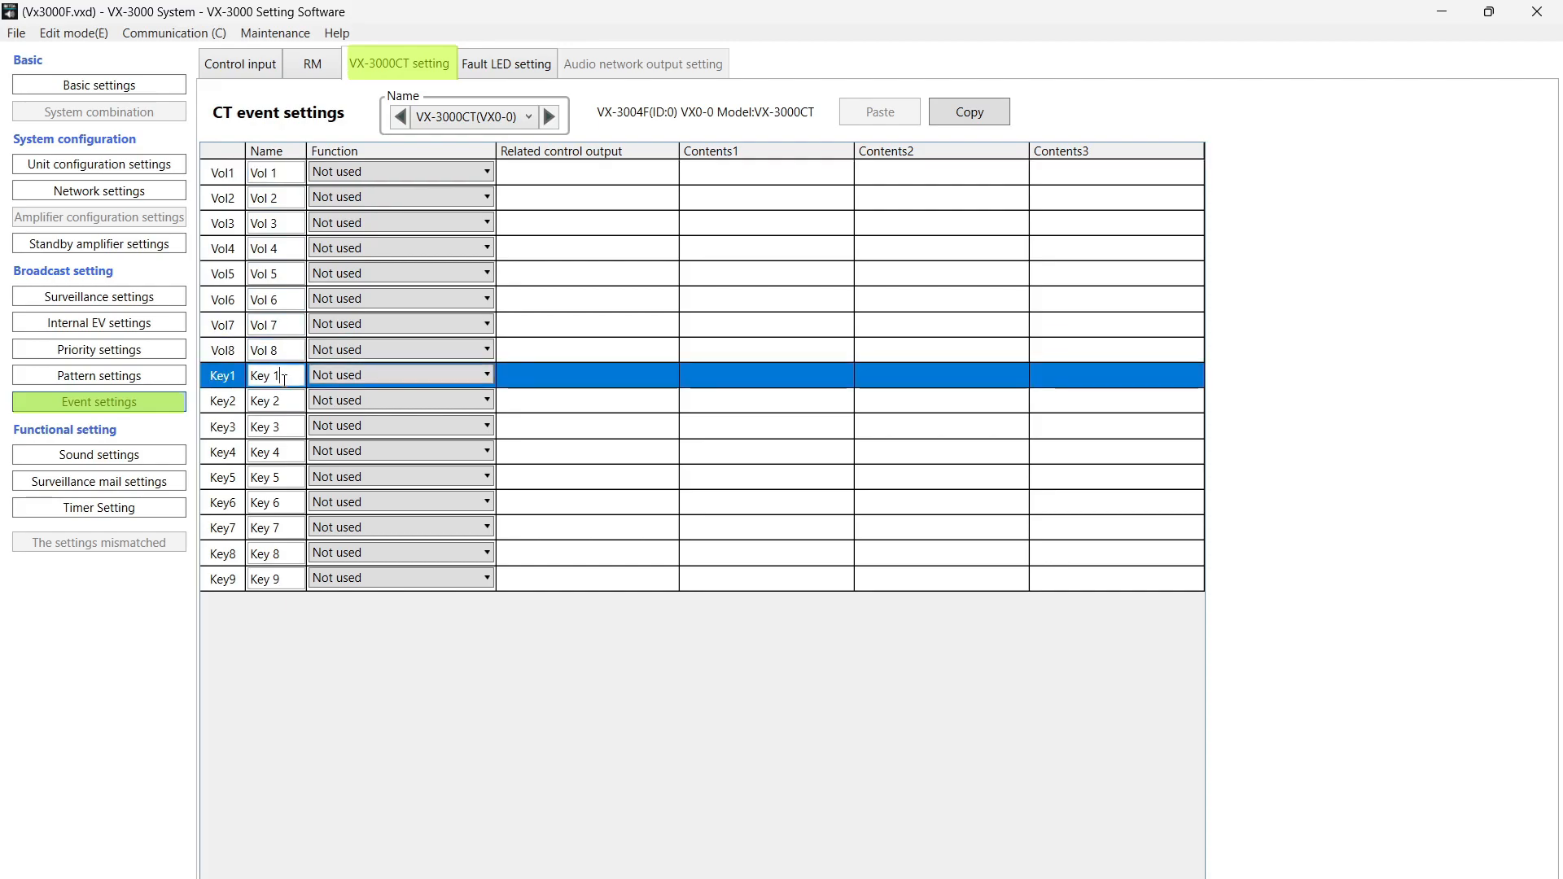
click(282, 579)
click(647, 105)
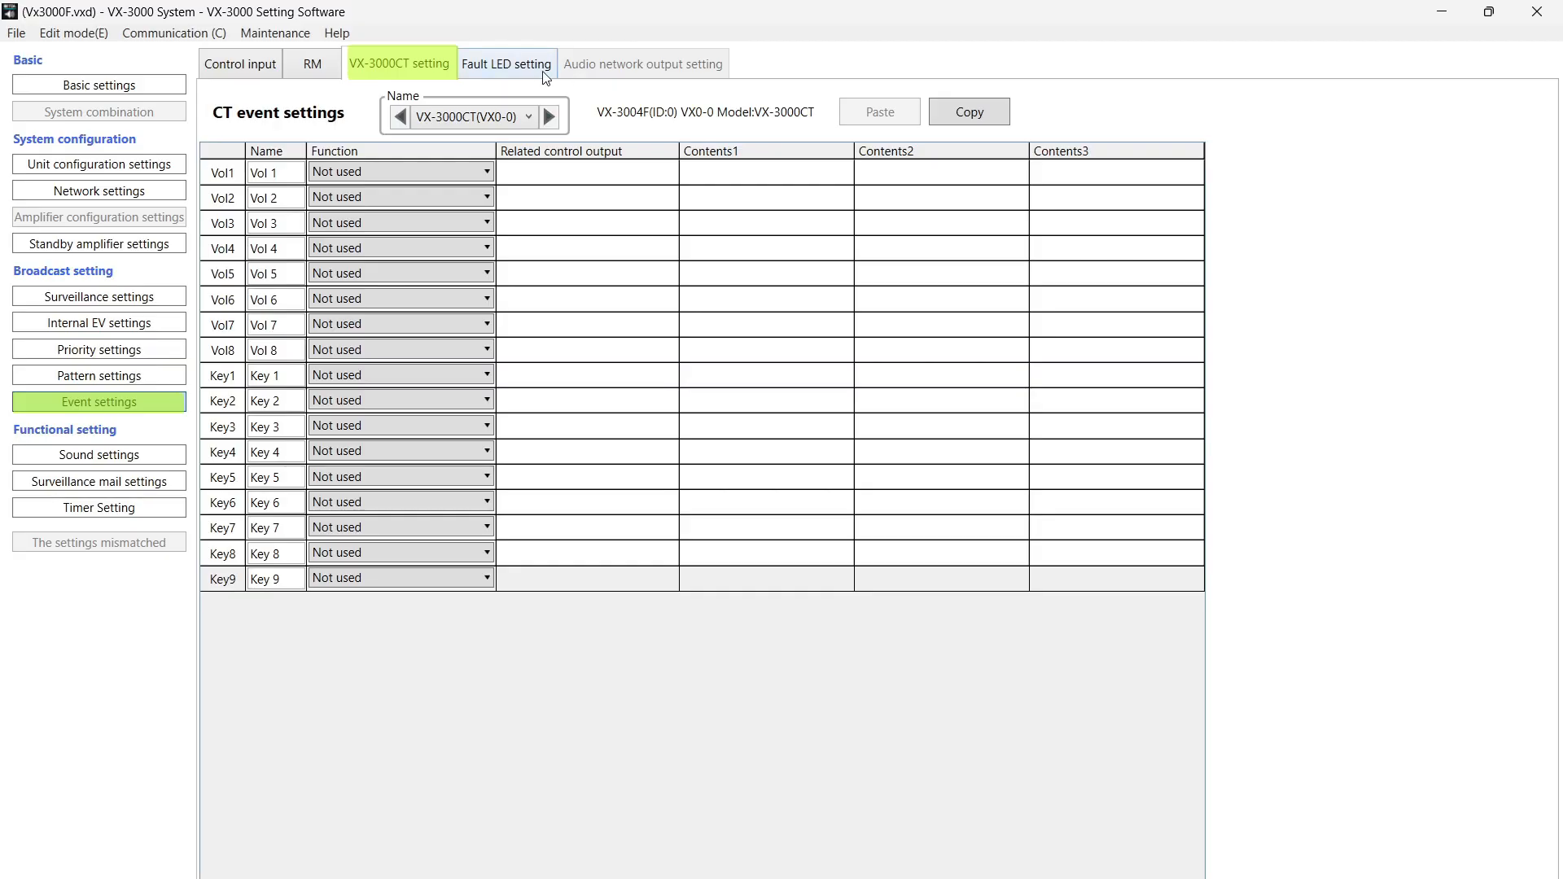
click(516, 76)
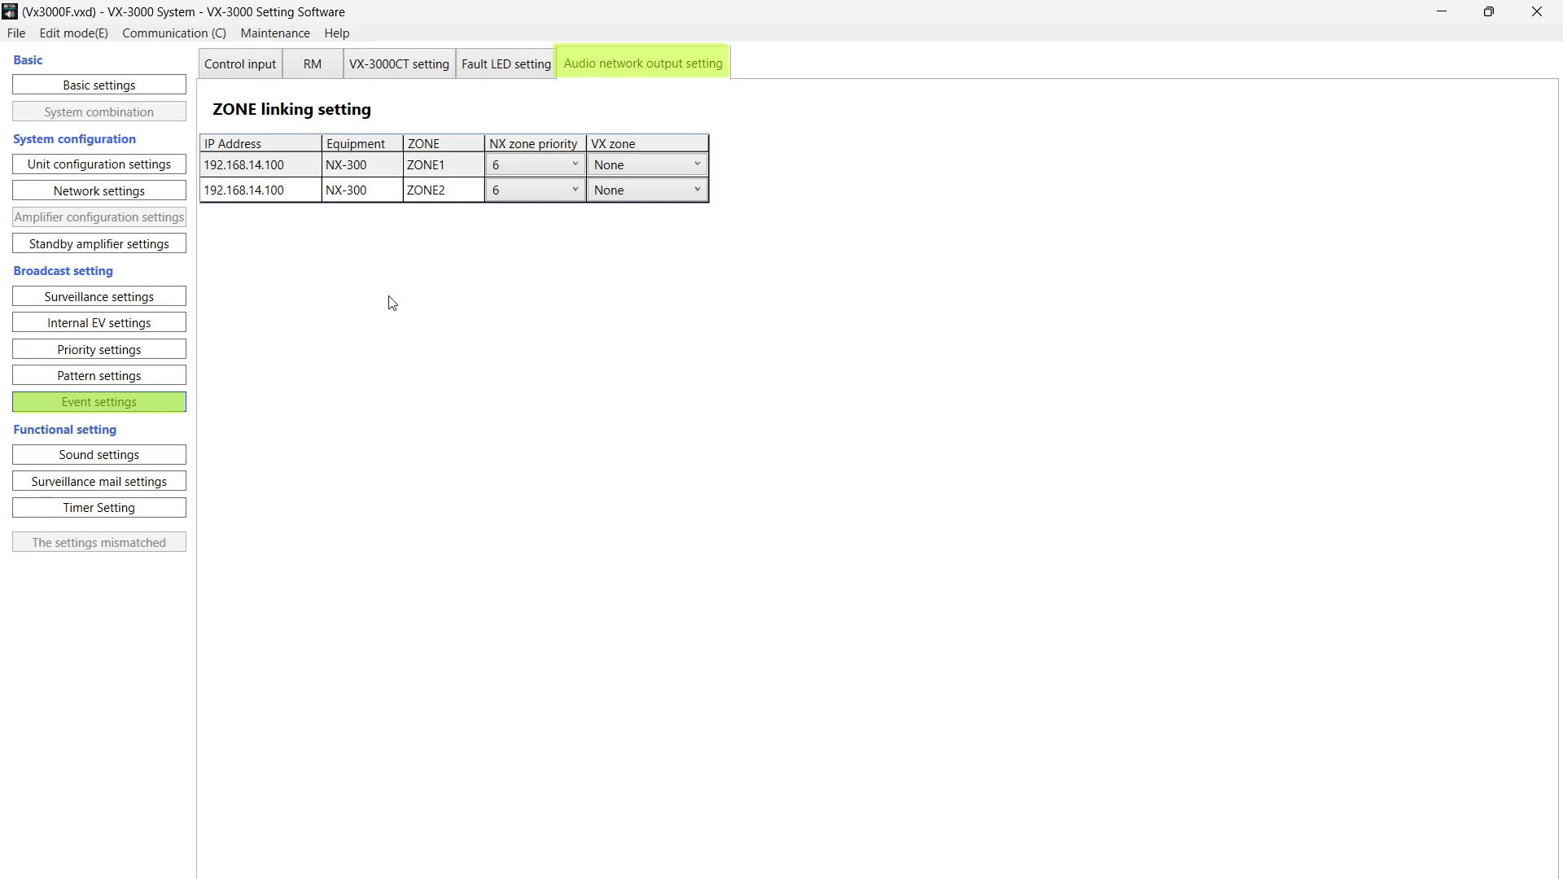
- Try NX zone priority 1 for the NX-300's ZONE1 and set it to 8 in the ZONE linking setting
click(542, 167)
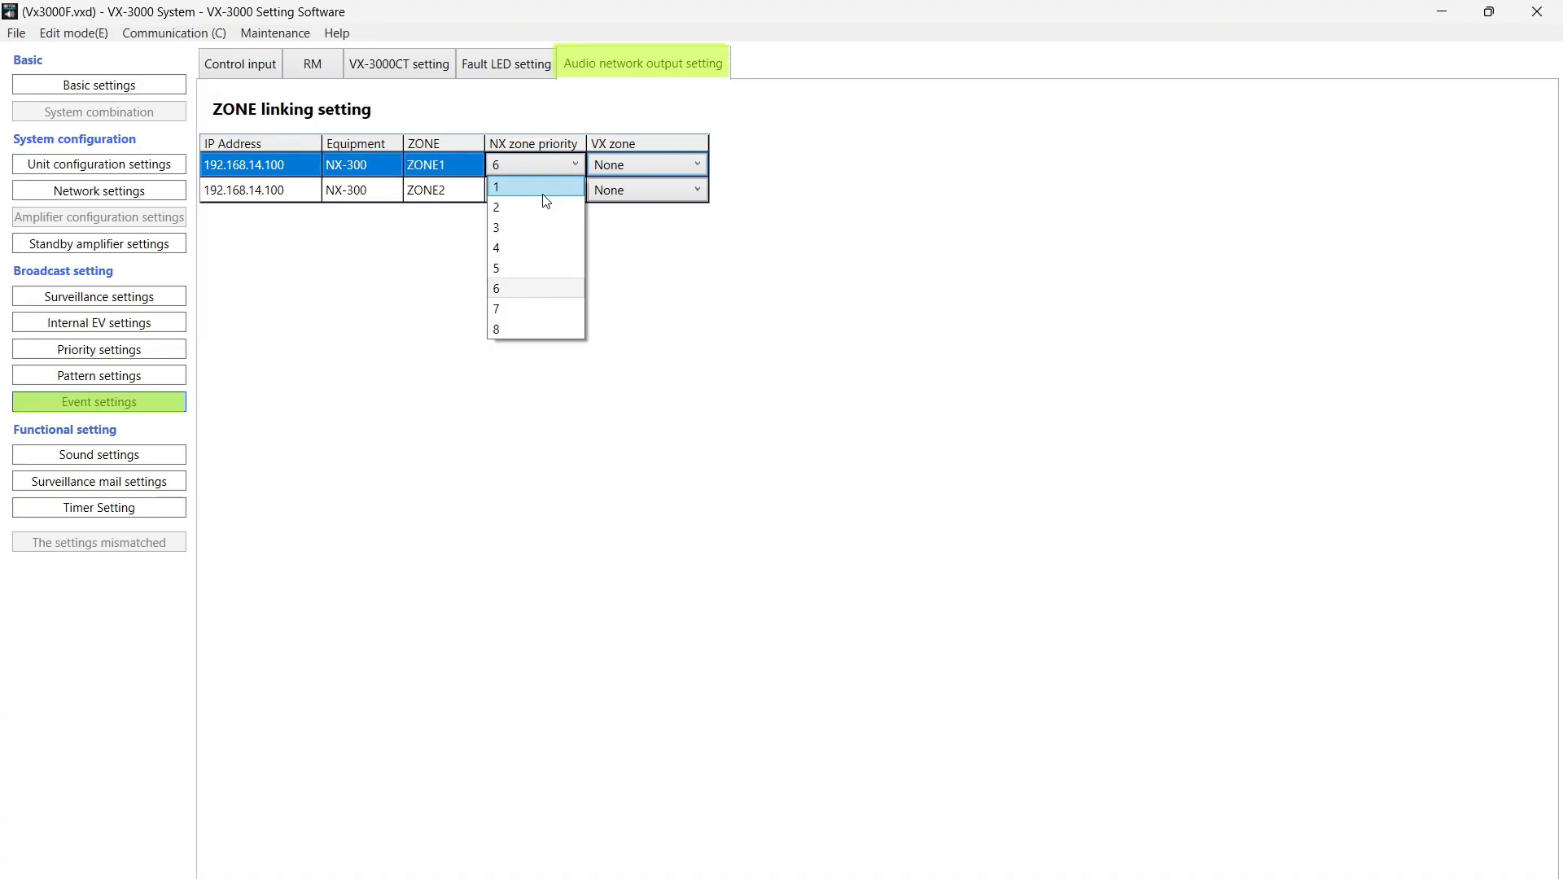
click(546, 187)
click(570, 164)
click(531, 330)
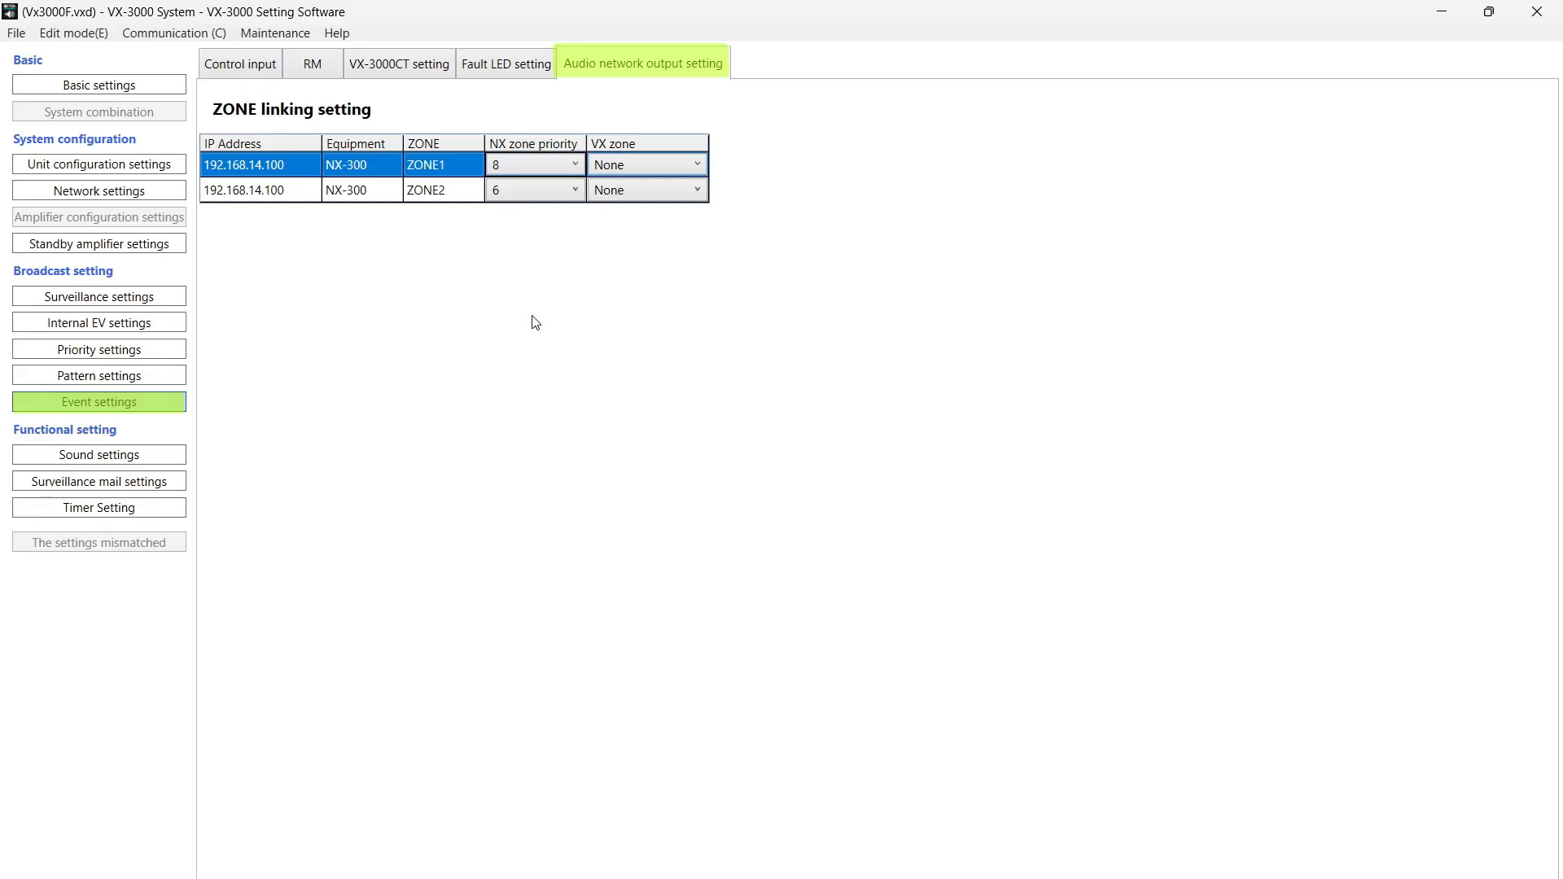
- Set the NX-300's ZONE1 to NX zone priority 6 and VX zone ZONE 1-3, and link its ZONE2 to ZONE 1-7
click(575, 169)
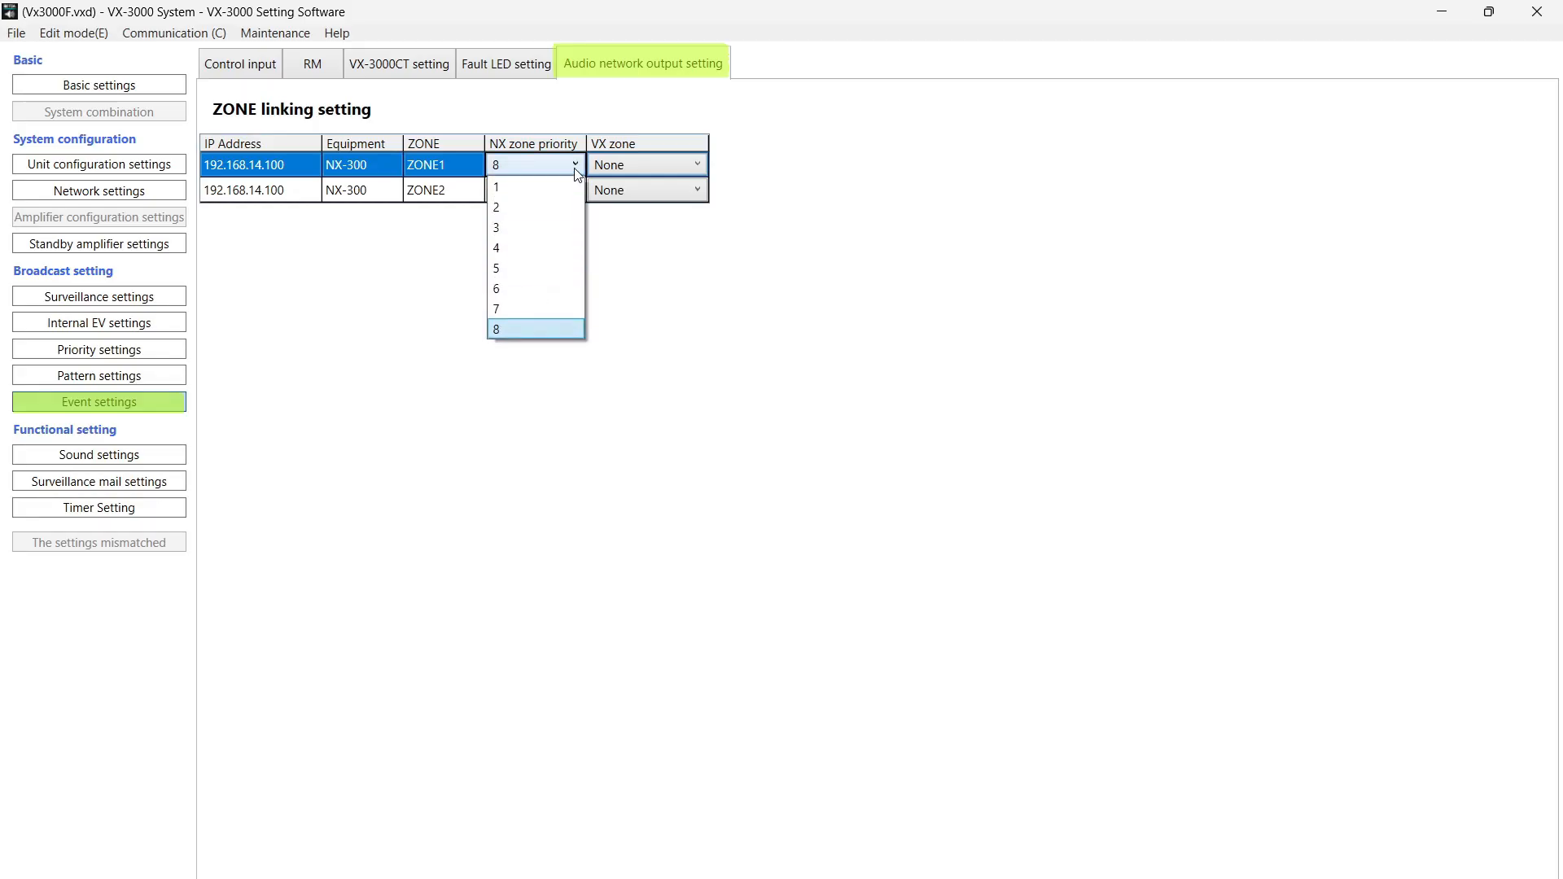
click(549, 288)
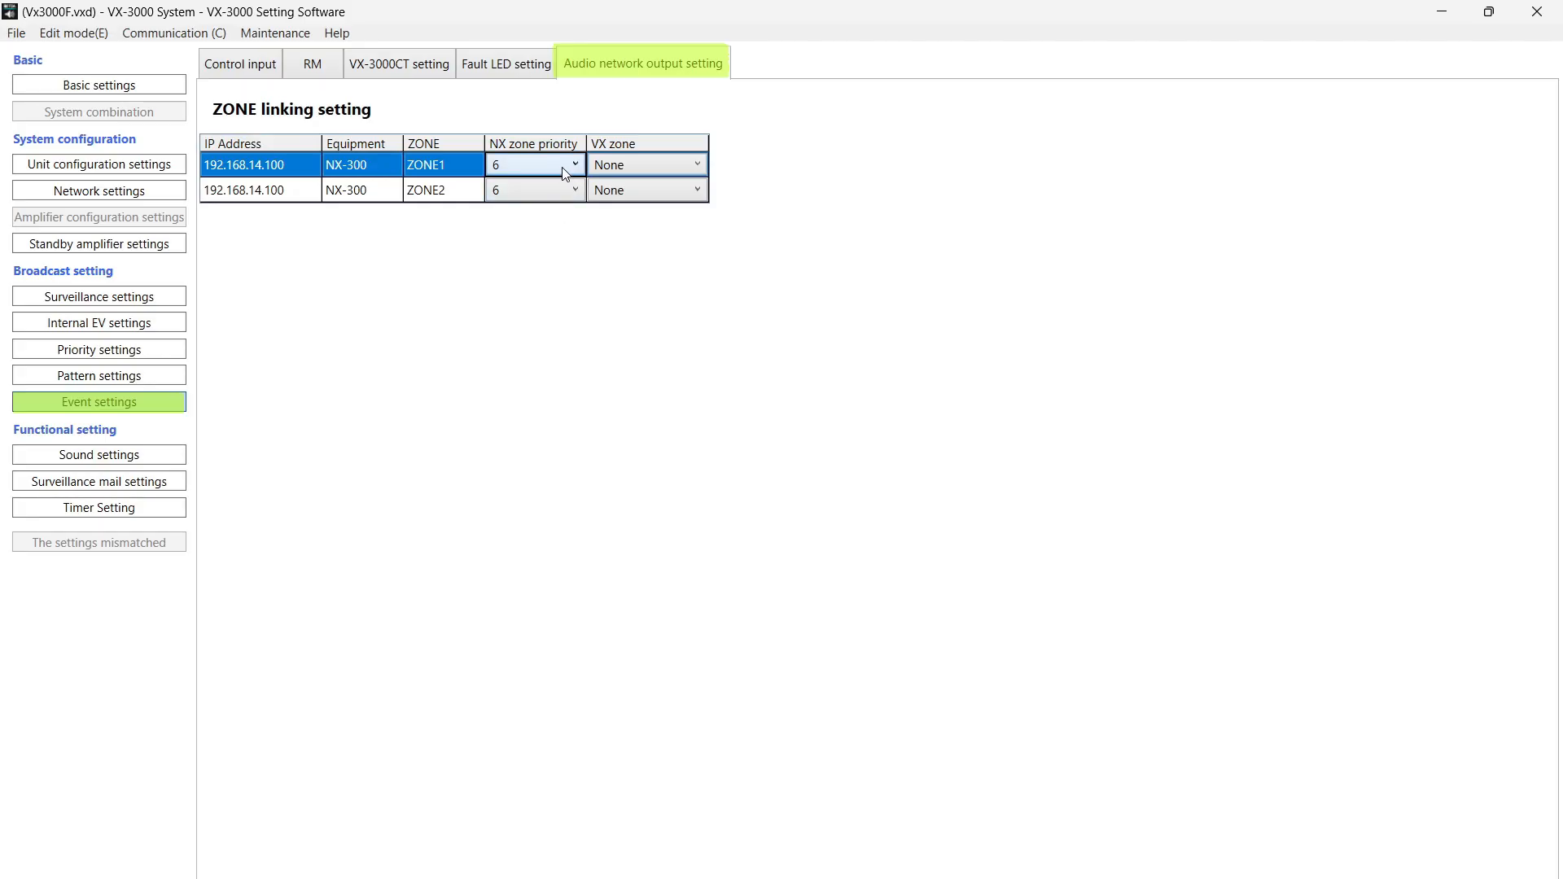
click(644, 167)
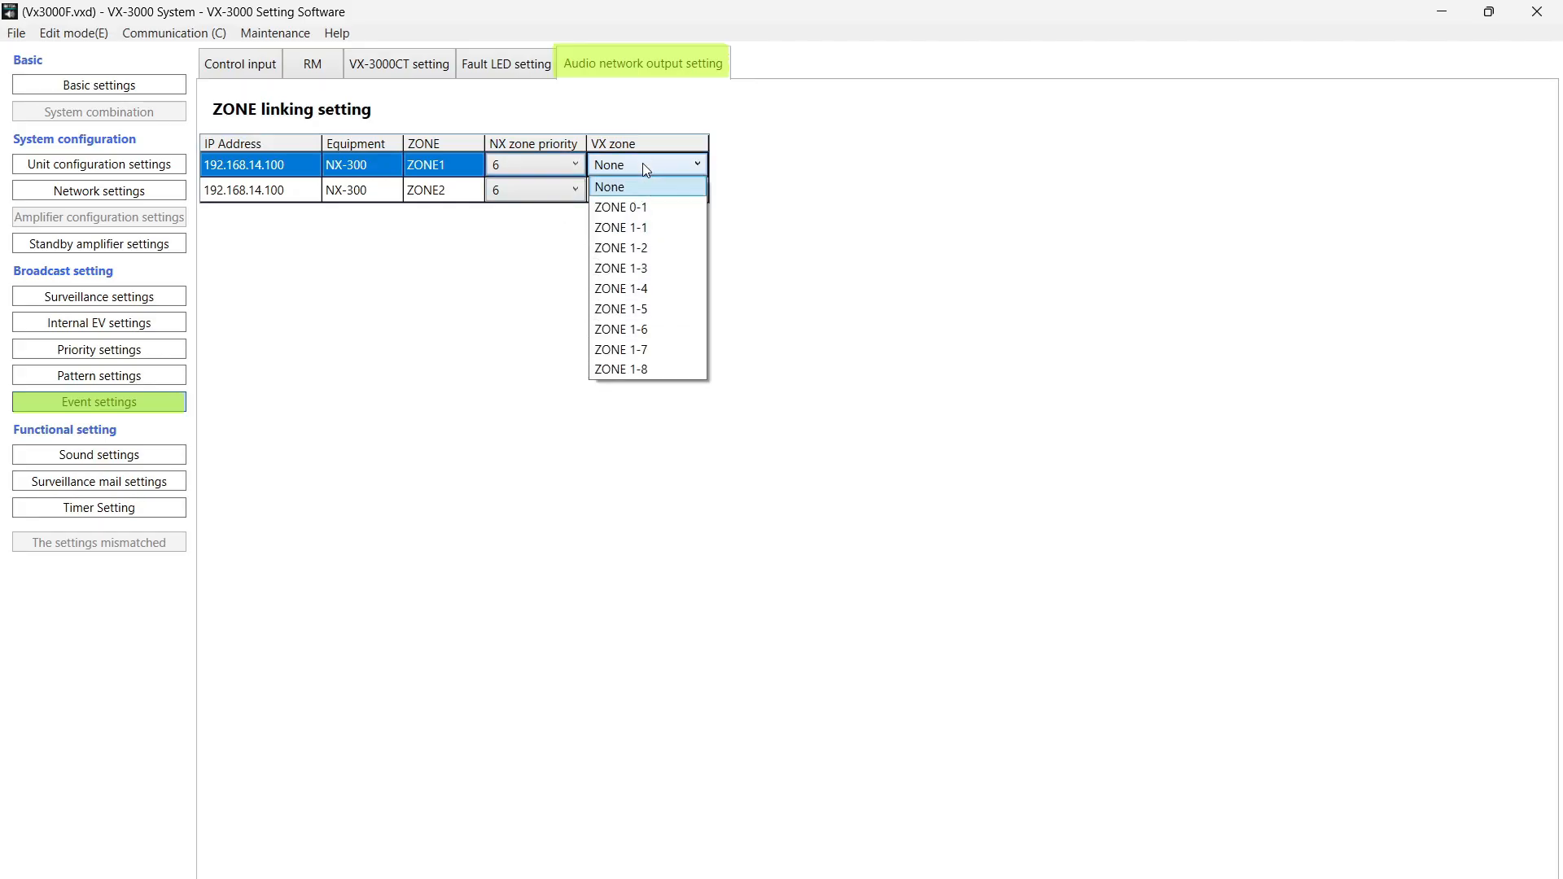
click(640, 270)
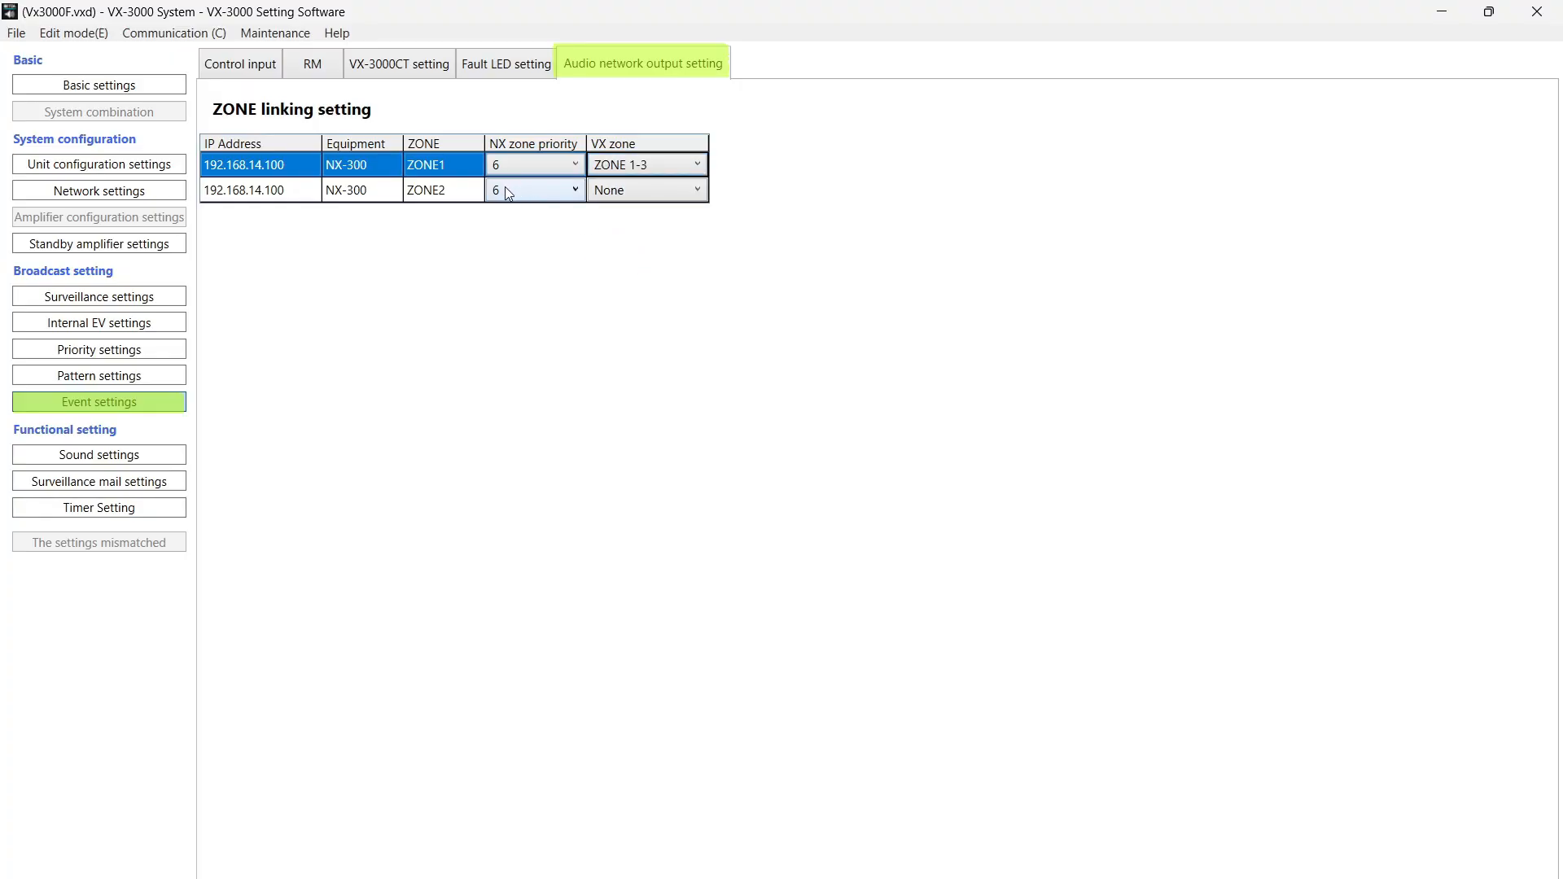
click(634, 192)
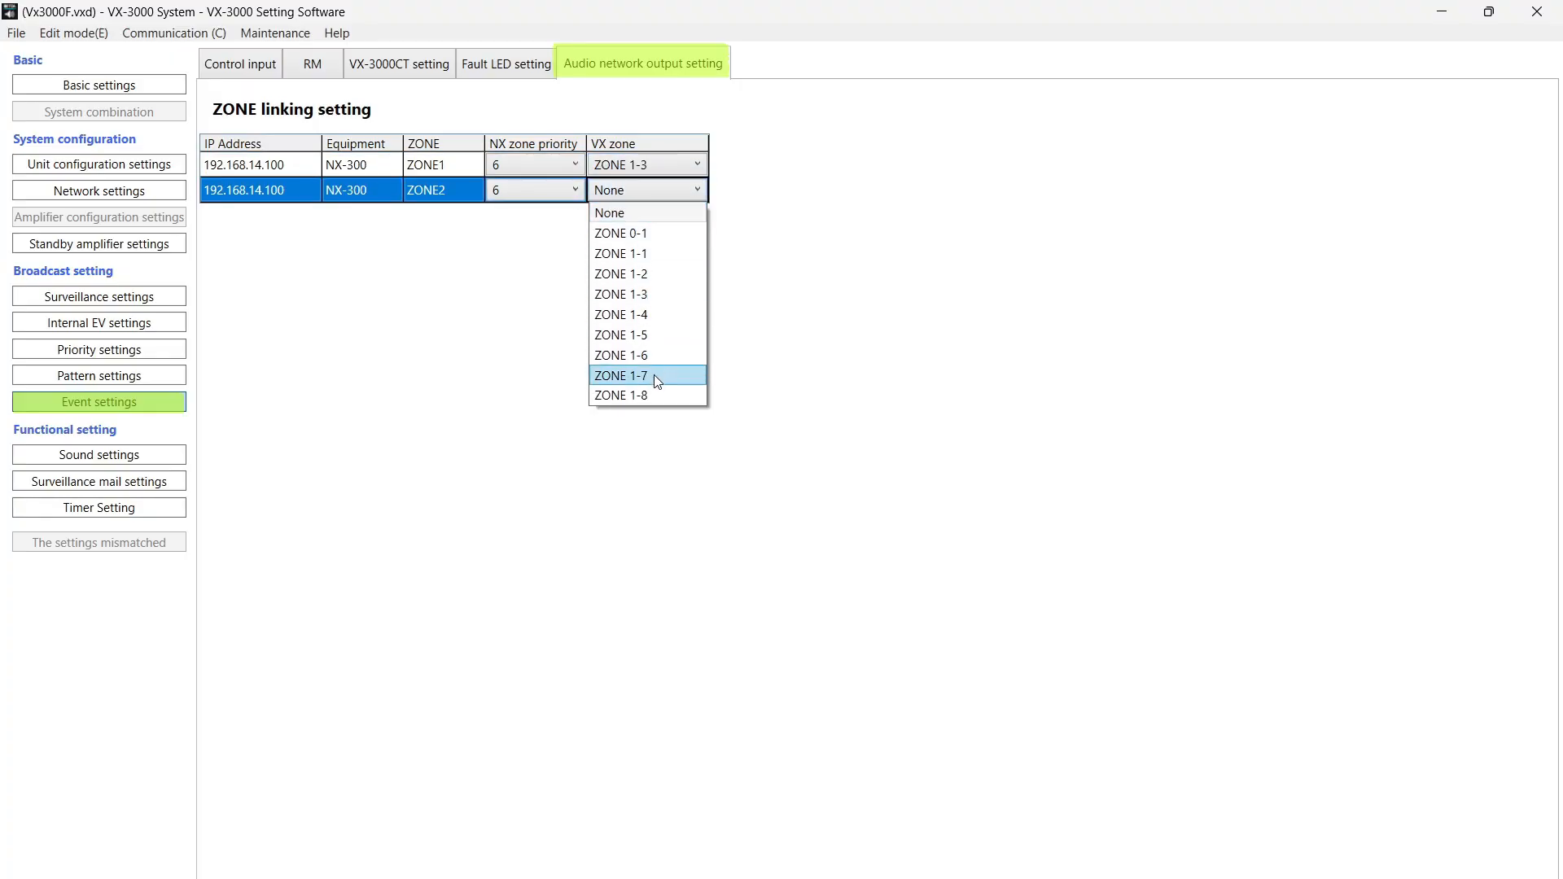
click(655, 374)
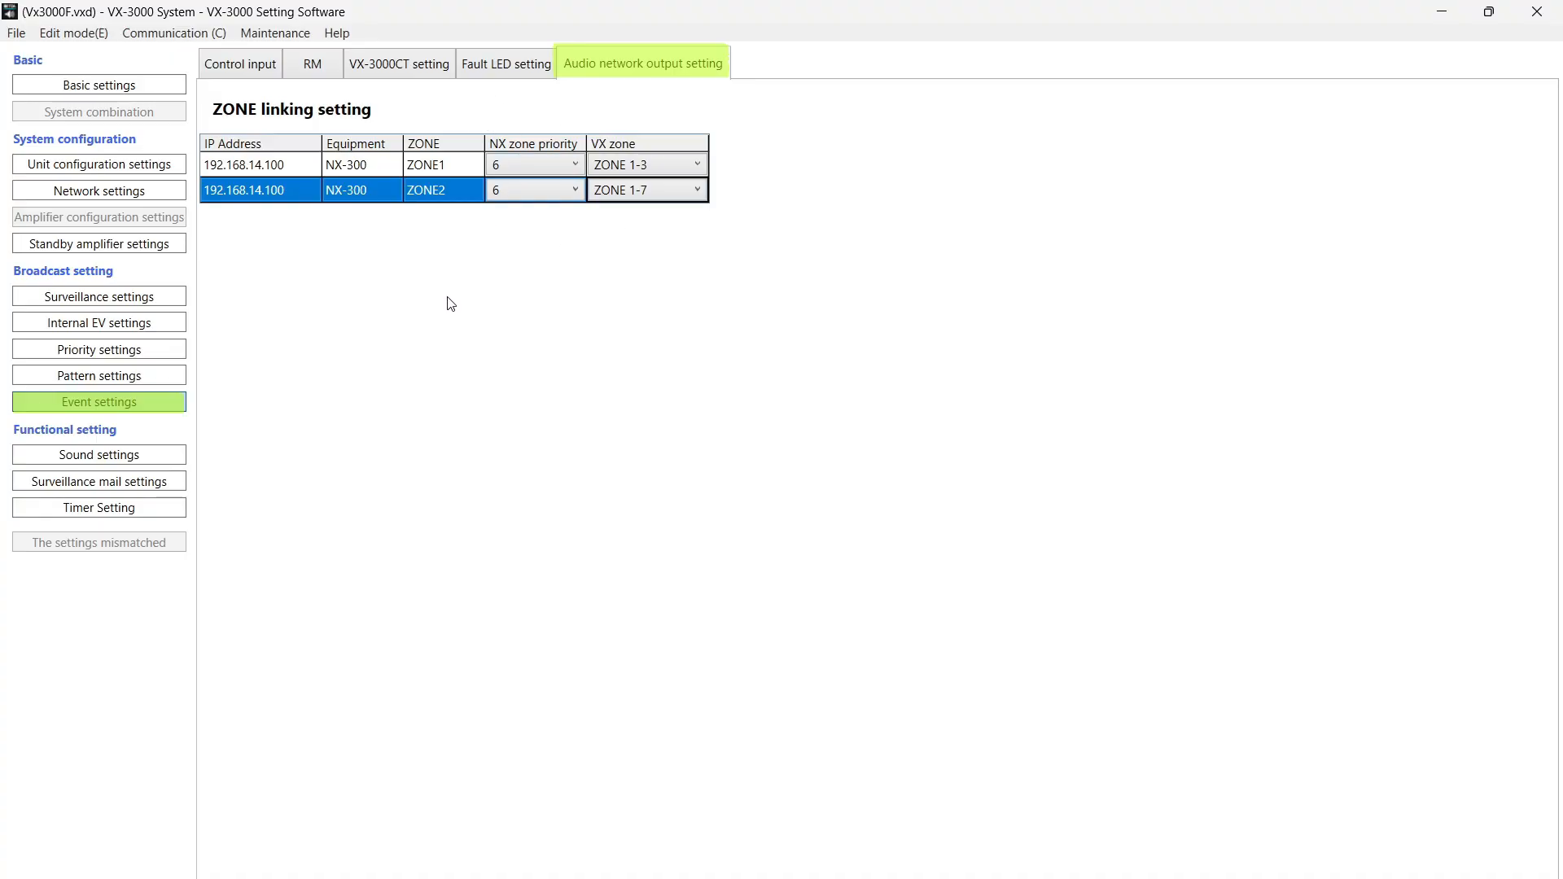
- Set the first network unit to None in the network settings and check the event settings without it
click(135, 195)
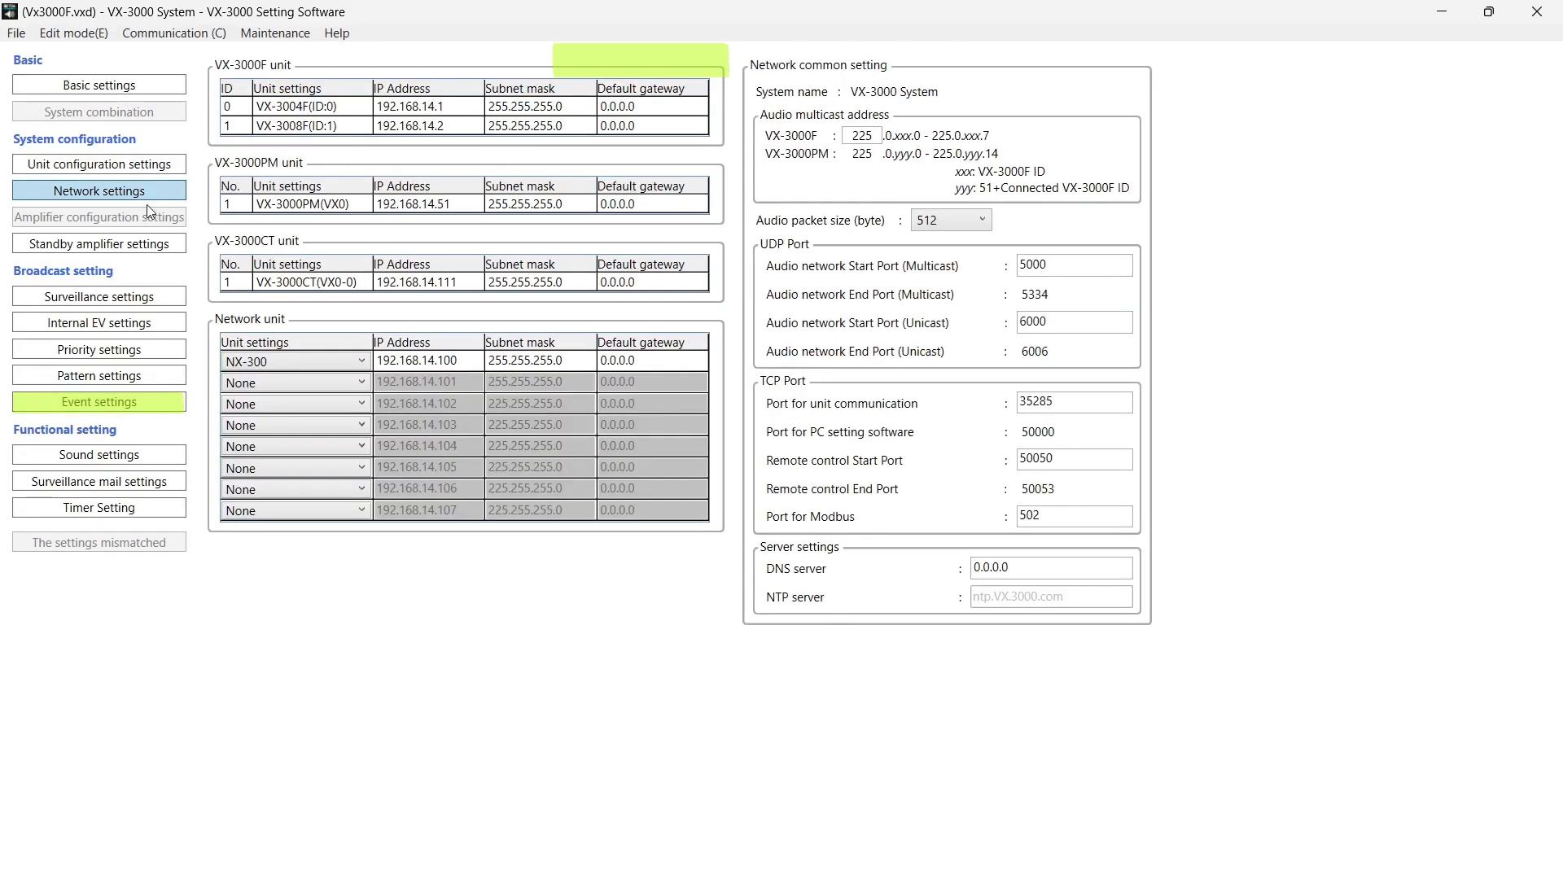
click(357, 367)
click(331, 382)
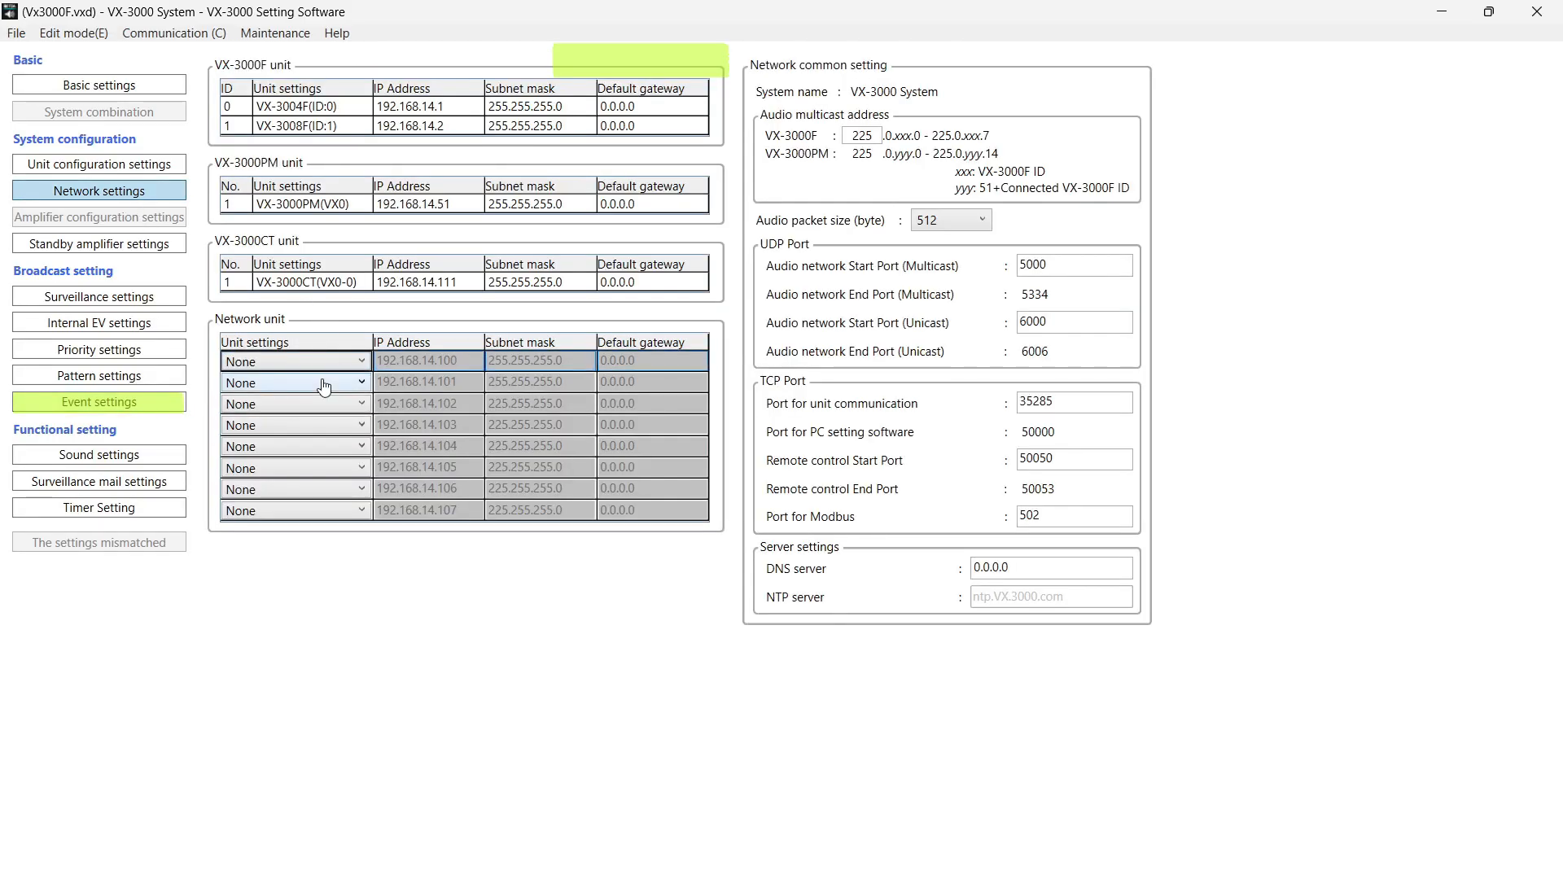
click(153, 409)
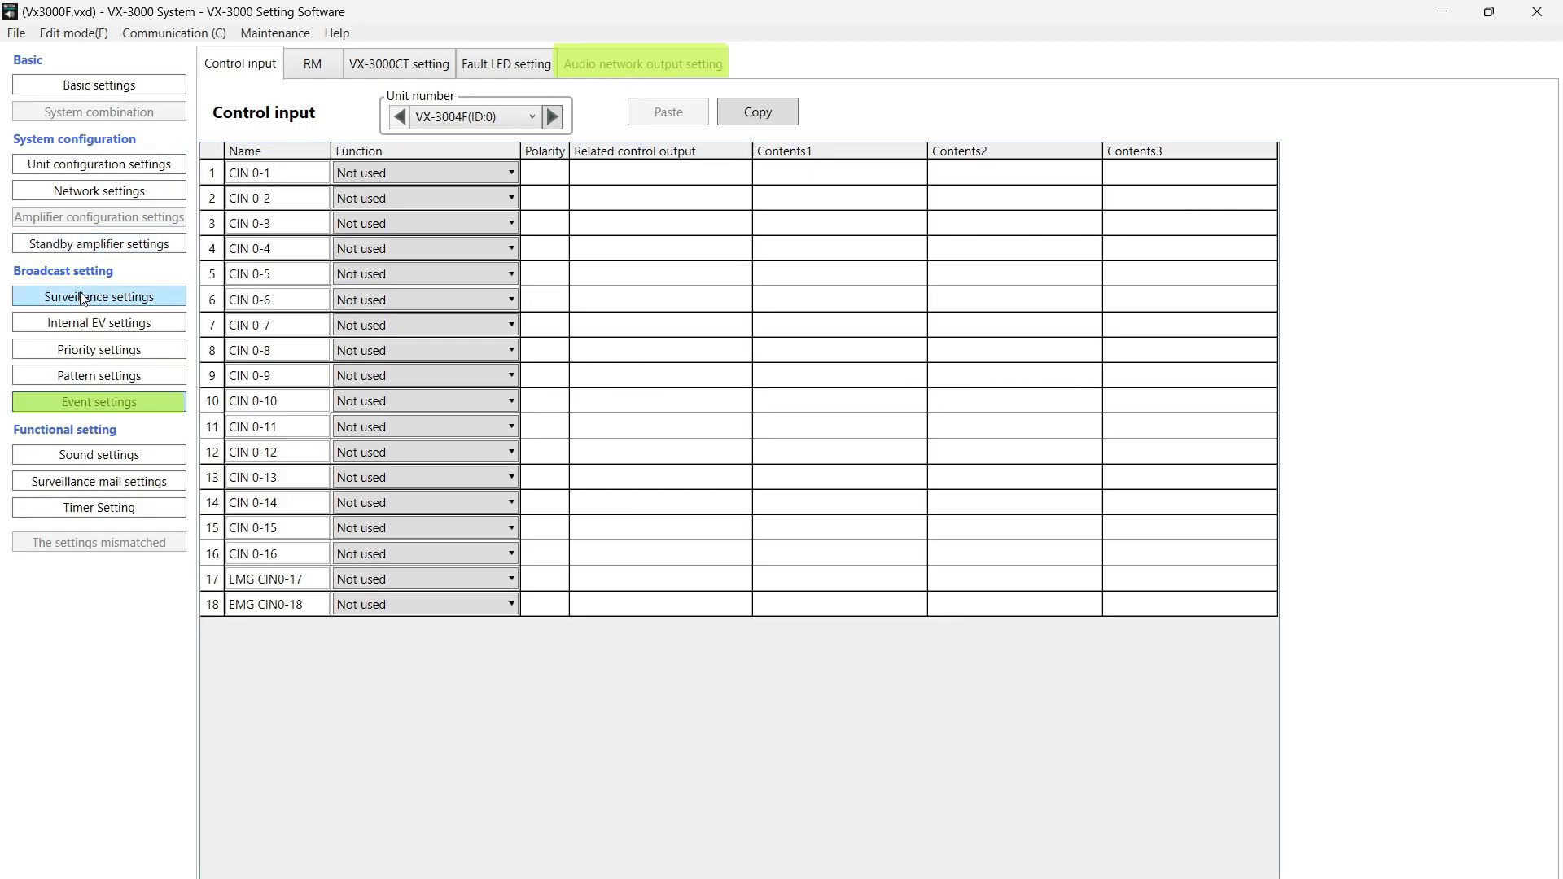
- Assign NX-300 to the first two network units in the network settings
click(91, 194)
click(324, 365)
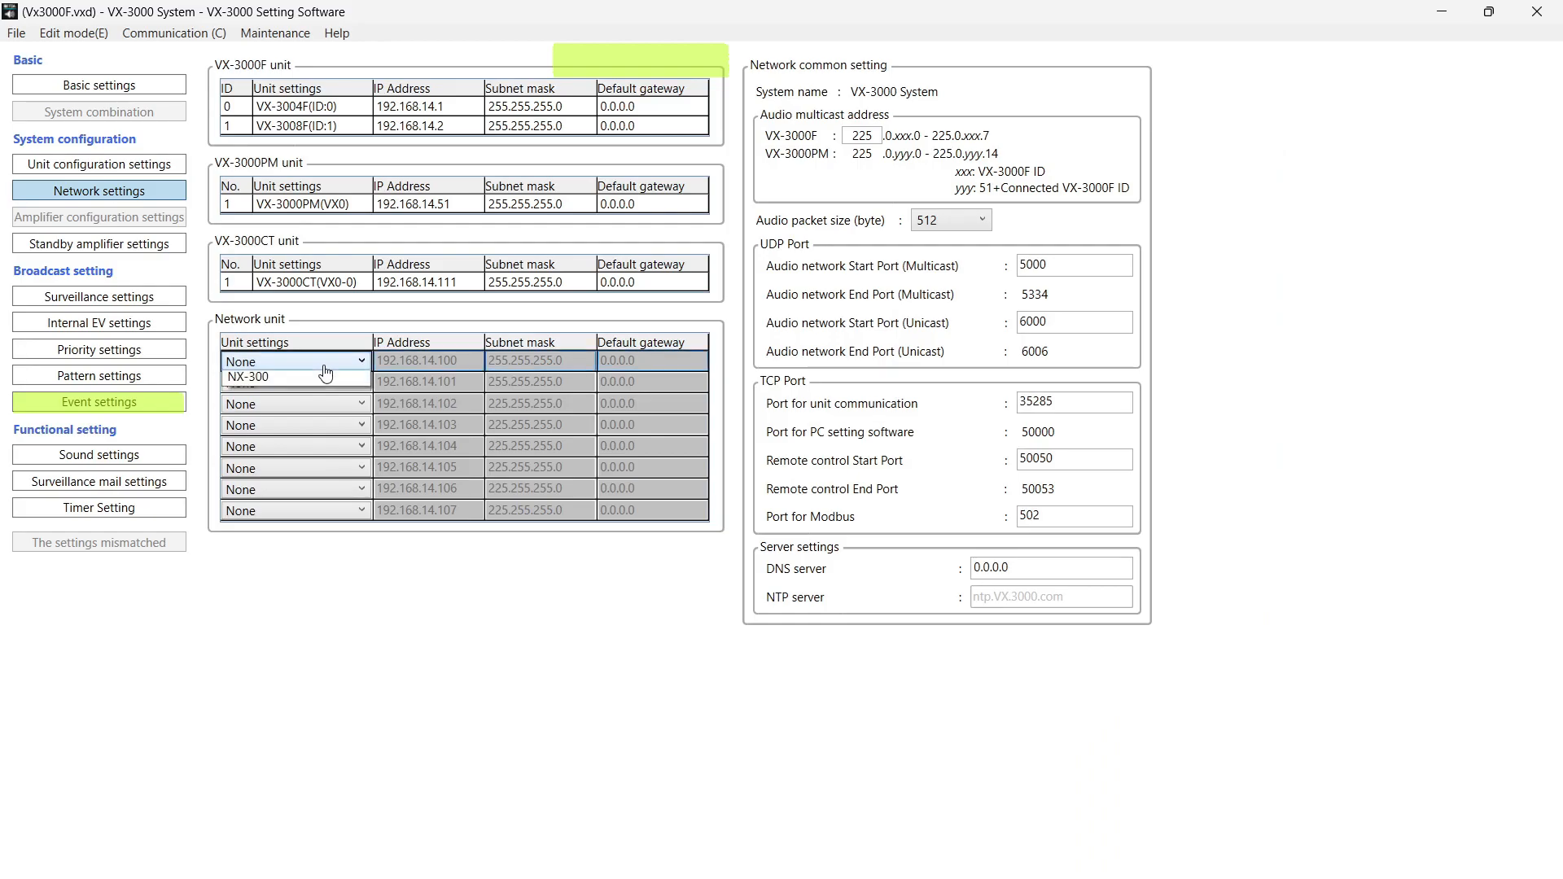
click(316, 403)
click(303, 383)
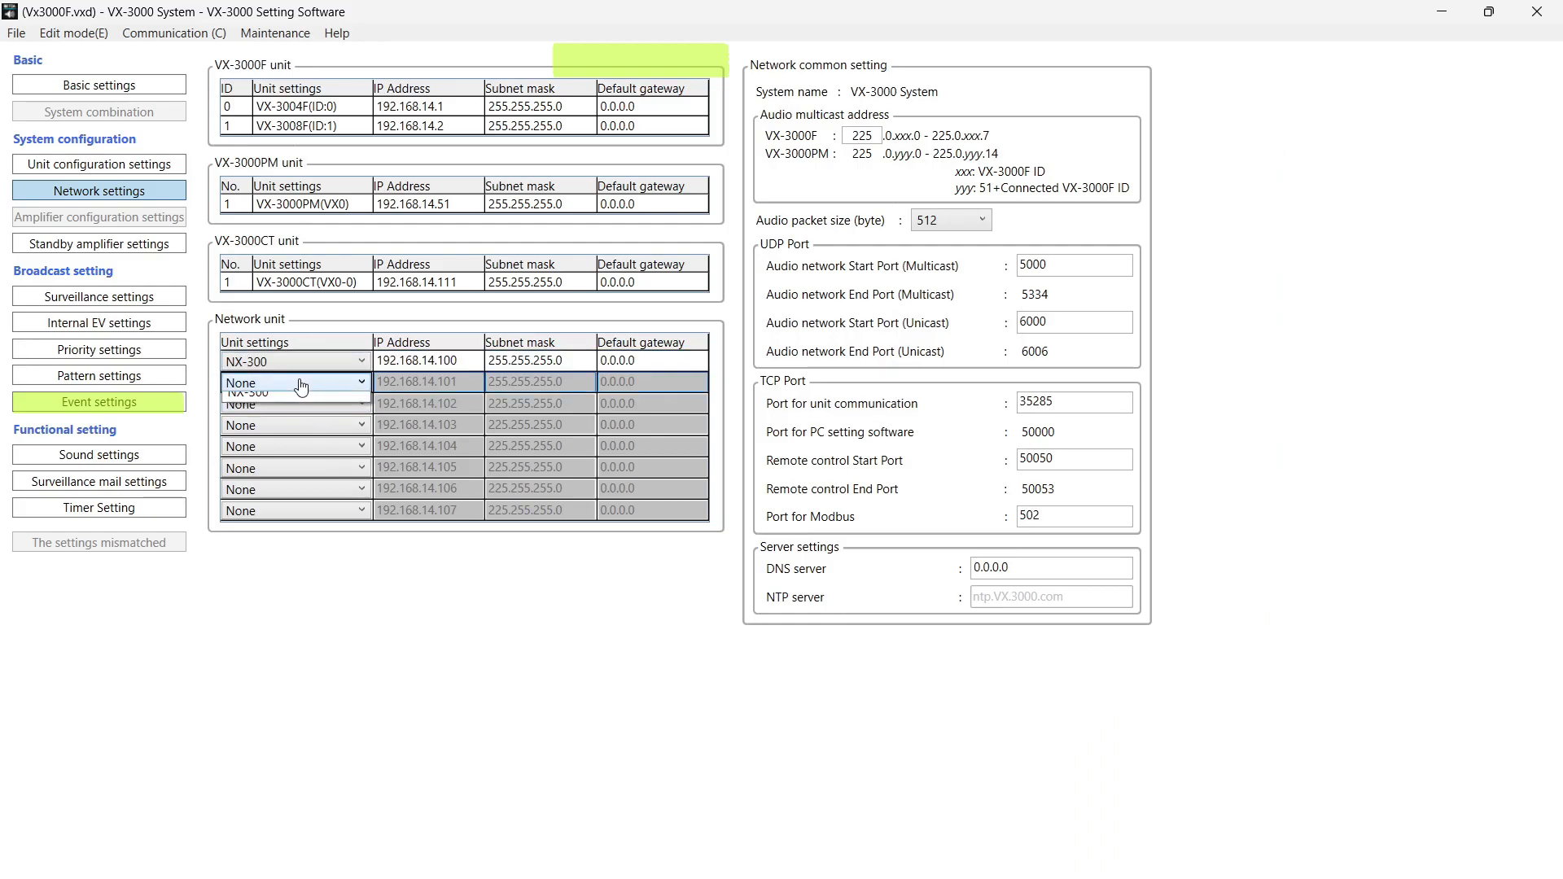
click(300, 404)
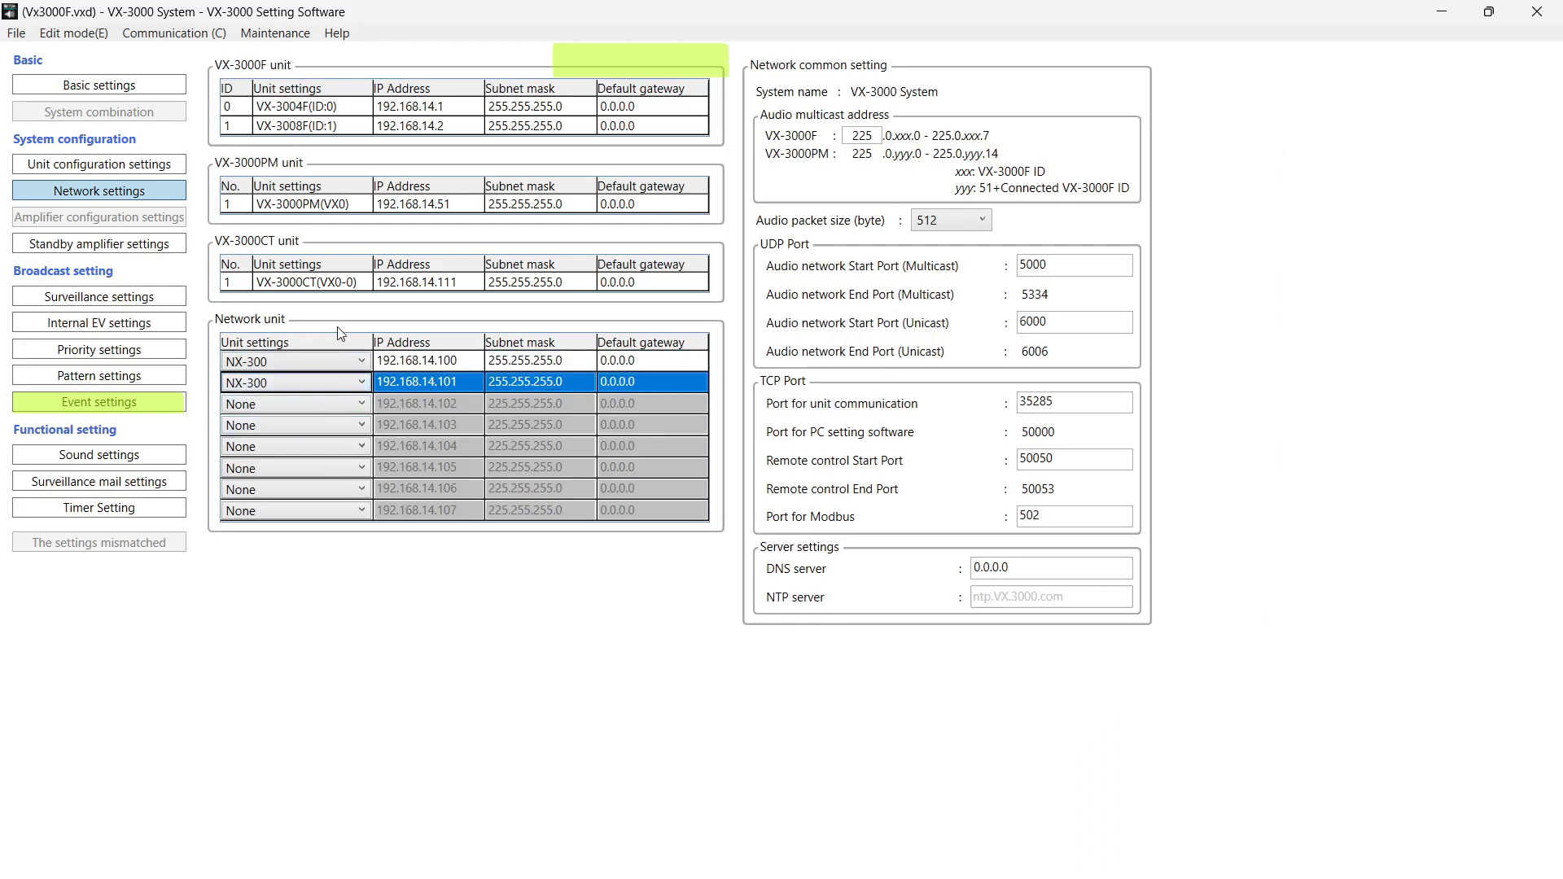
- Examine the ZONE1 and ZONE2 rows of both NX-300 units in the ZONE linking setting
click(95, 410)
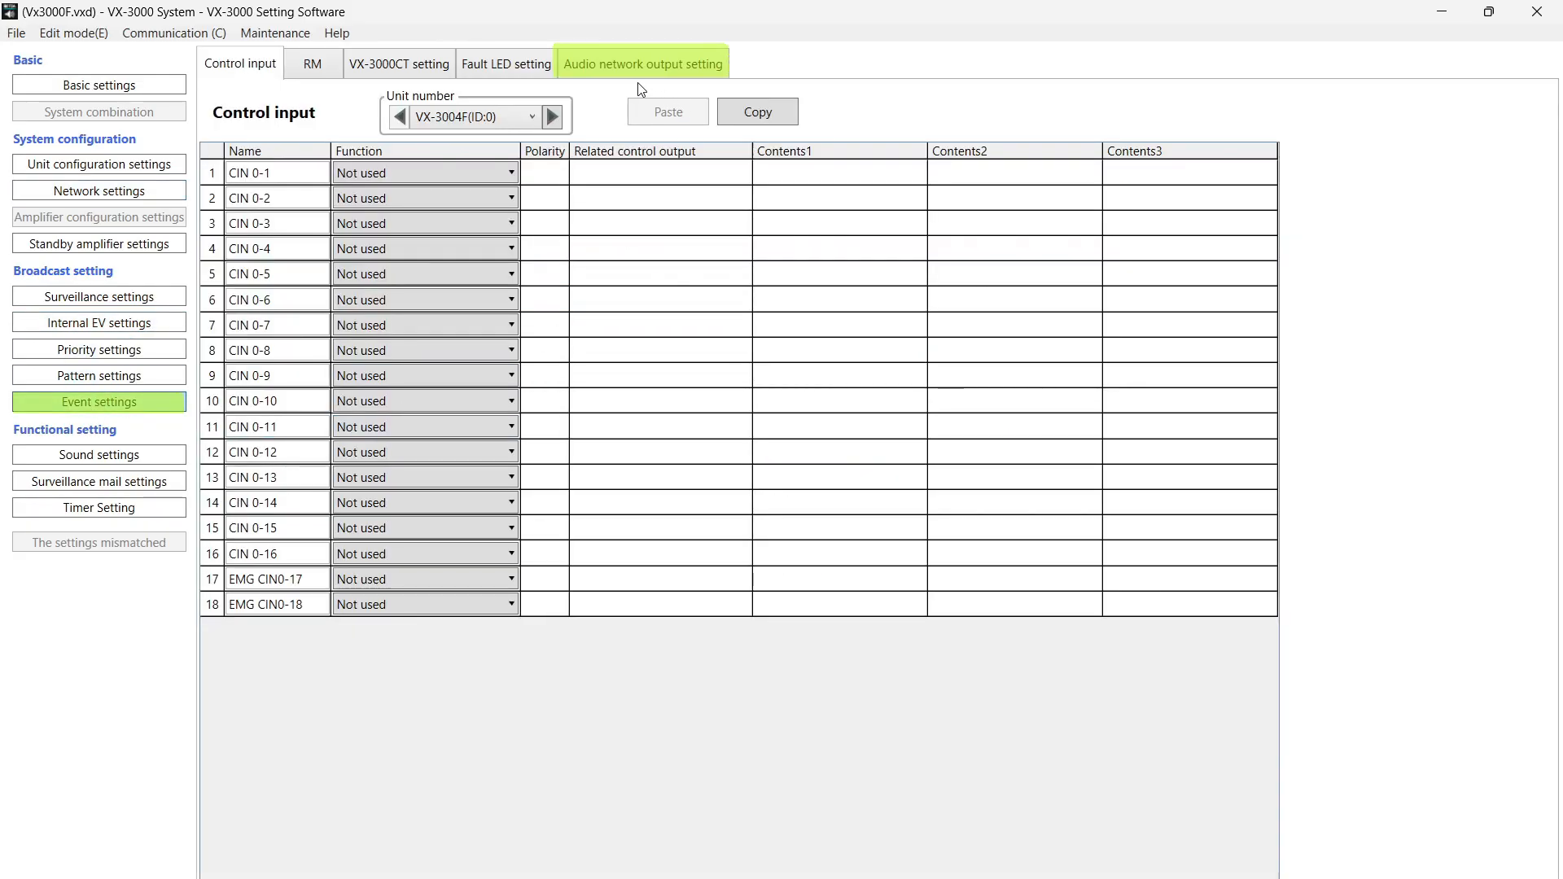
click(634, 75)
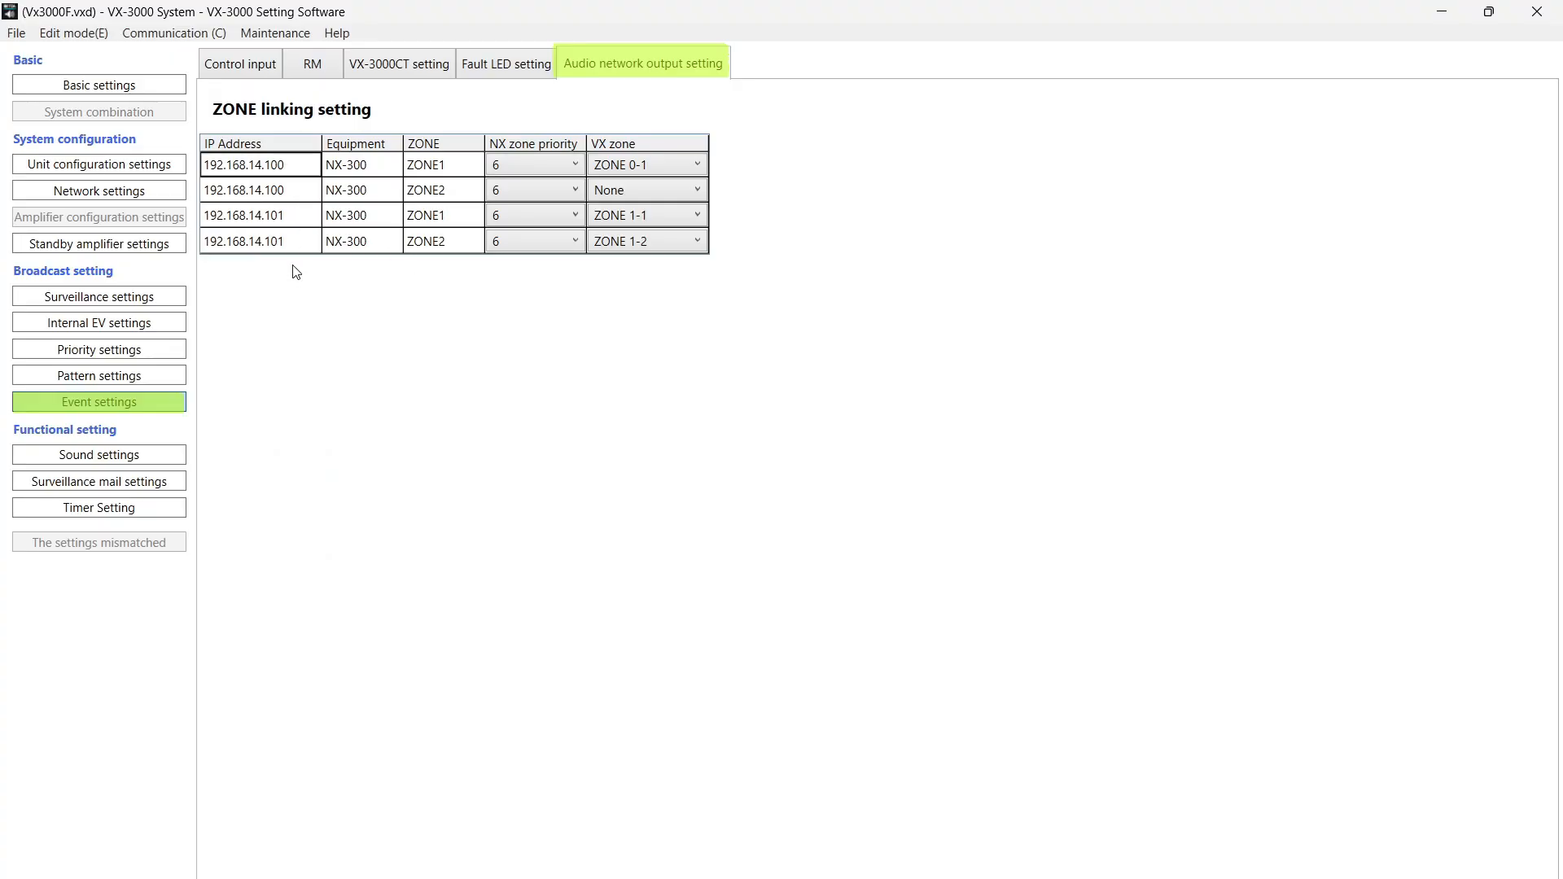
click(285, 166)
click(286, 191)
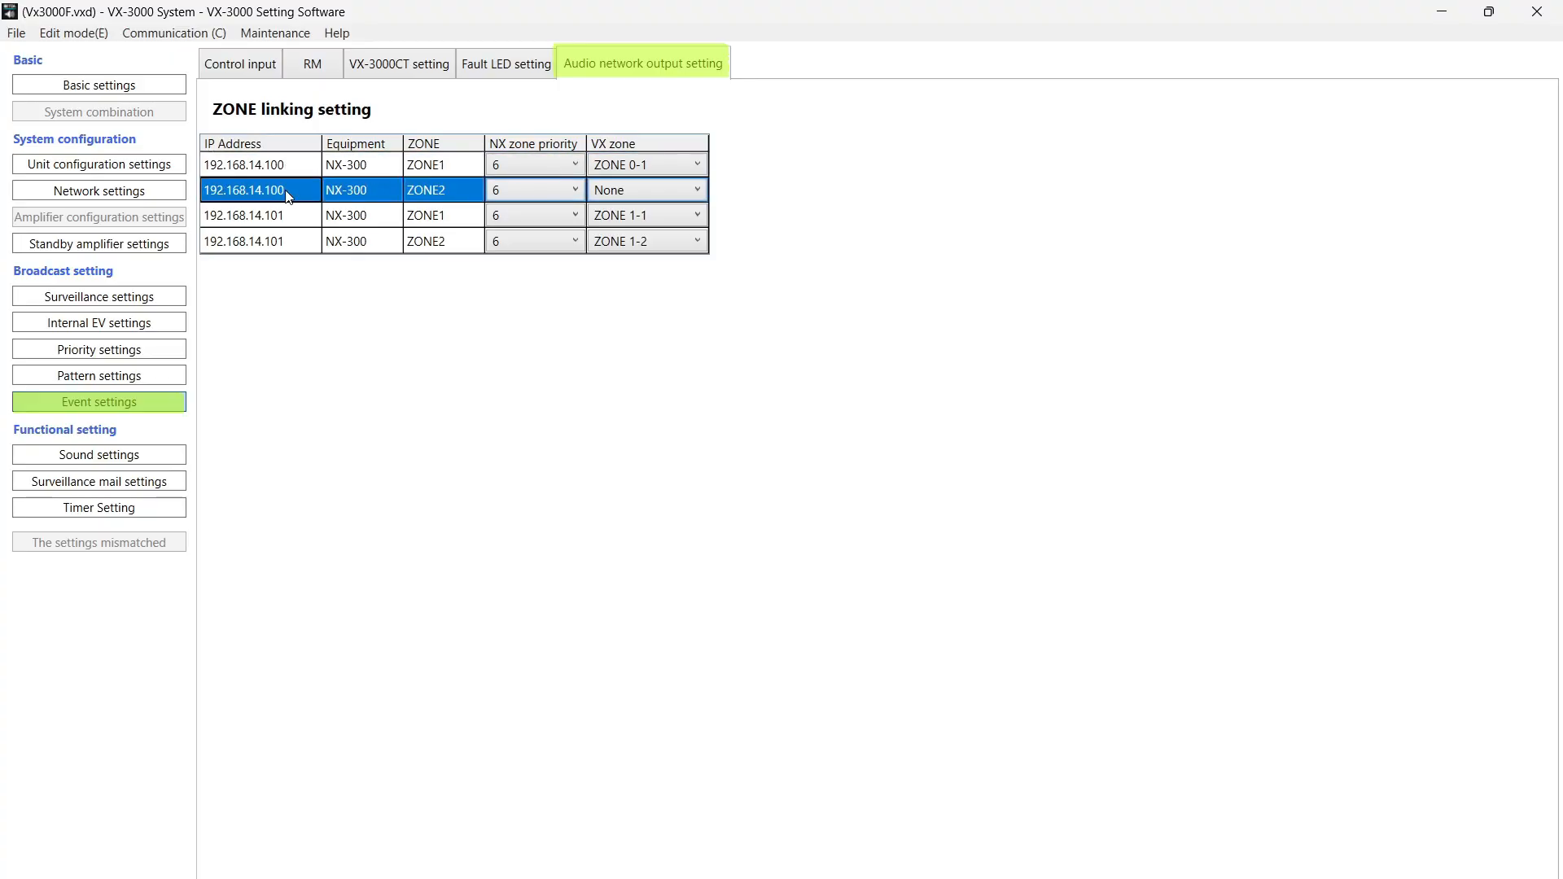
click(295, 216)
click(293, 243)
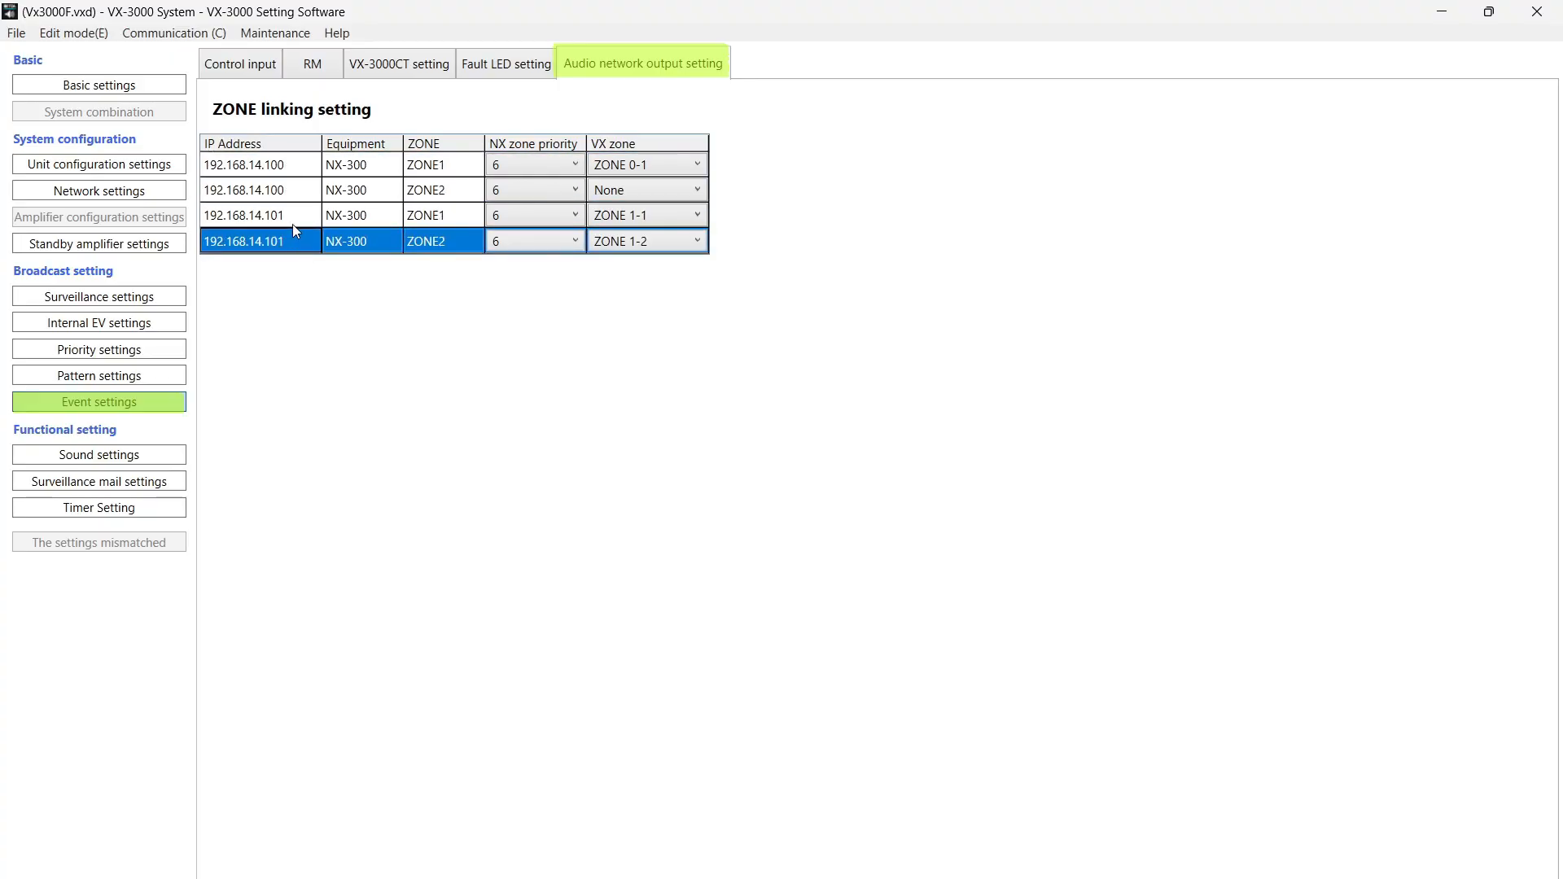
click(293, 224)
click(293, 173)
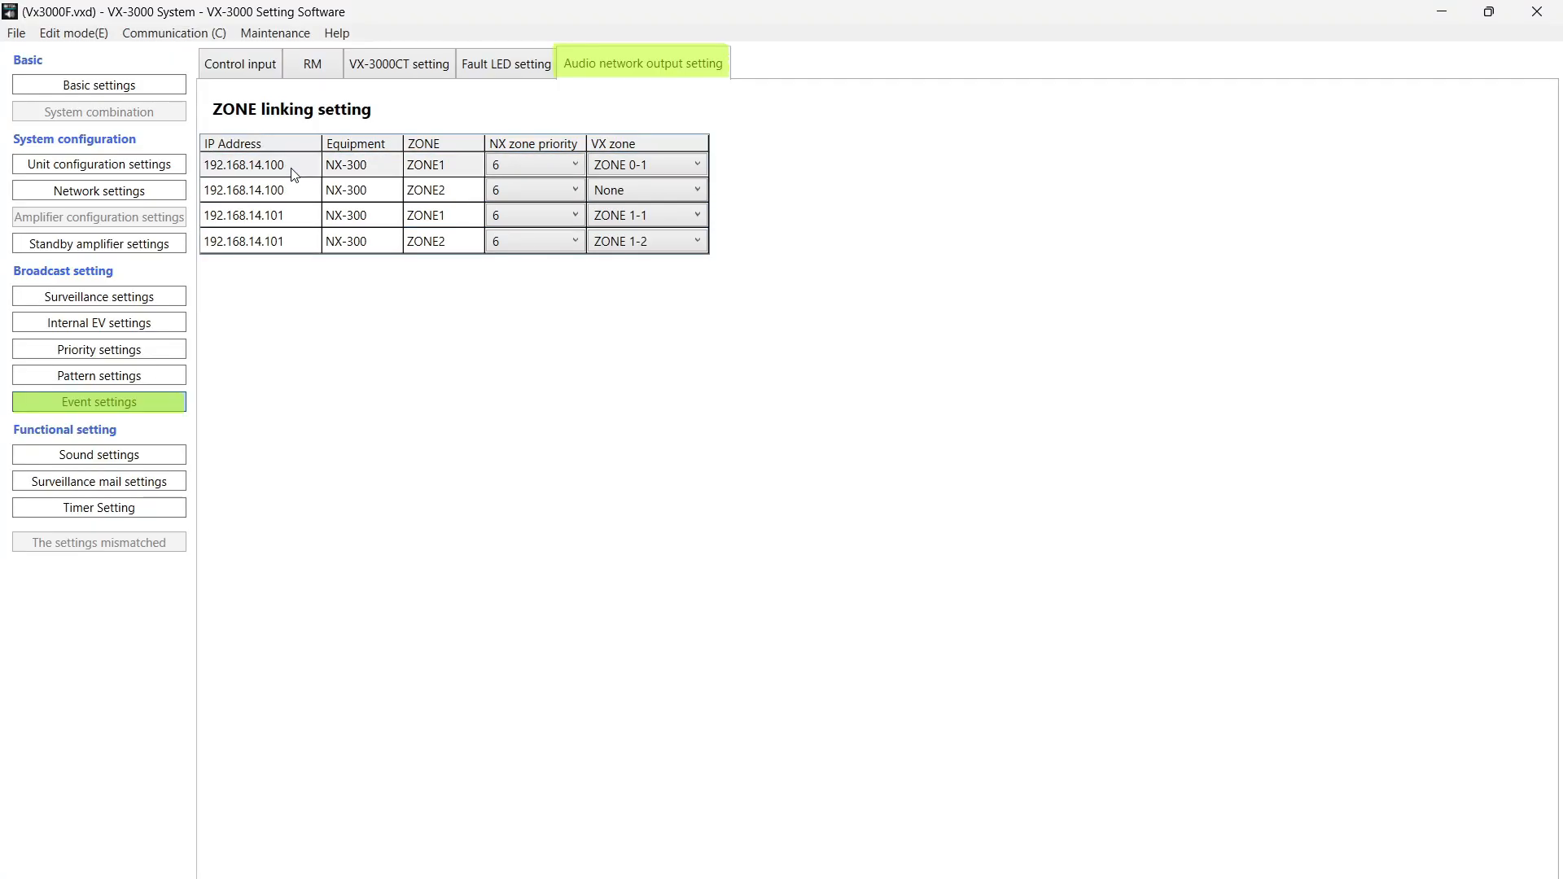
click(293, 171)
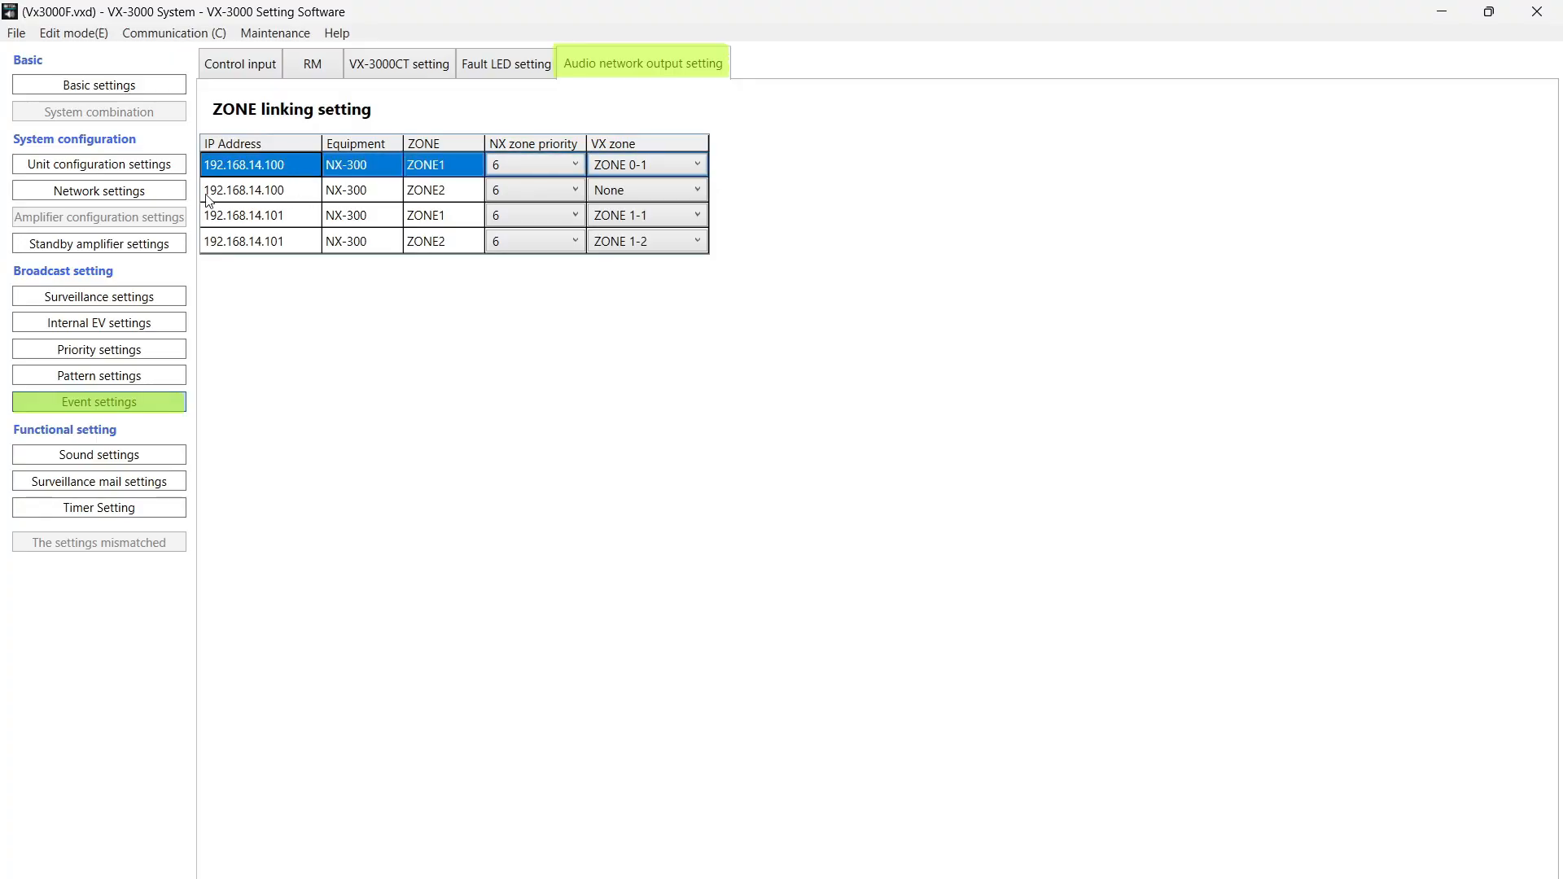
- Check the IP addresses of the two NX-300 units in the network settings
click(168, 191)
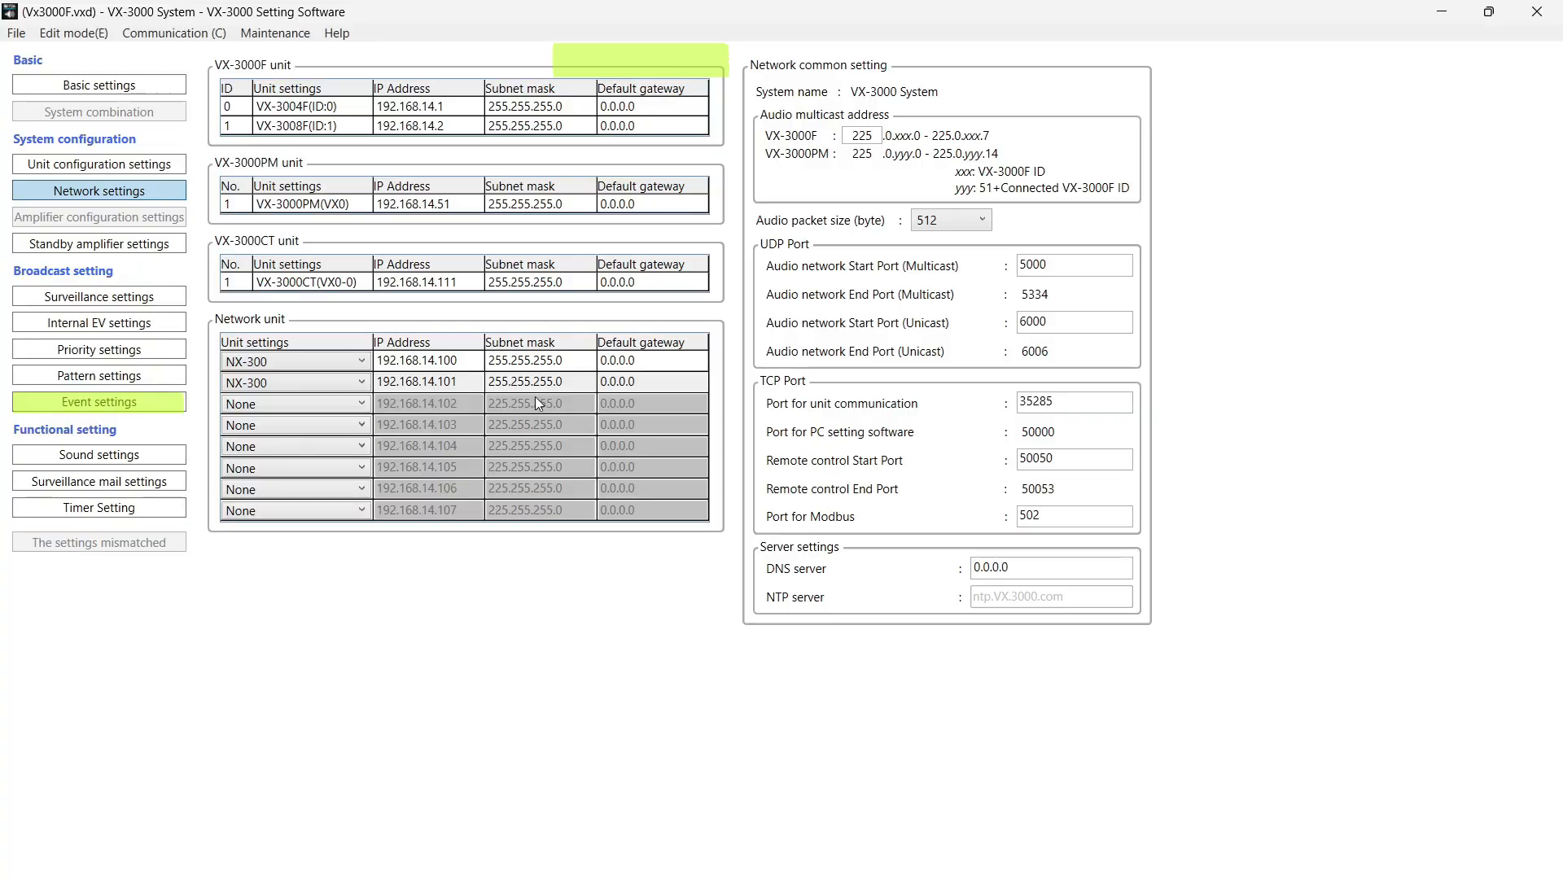
double_click(467, 361)
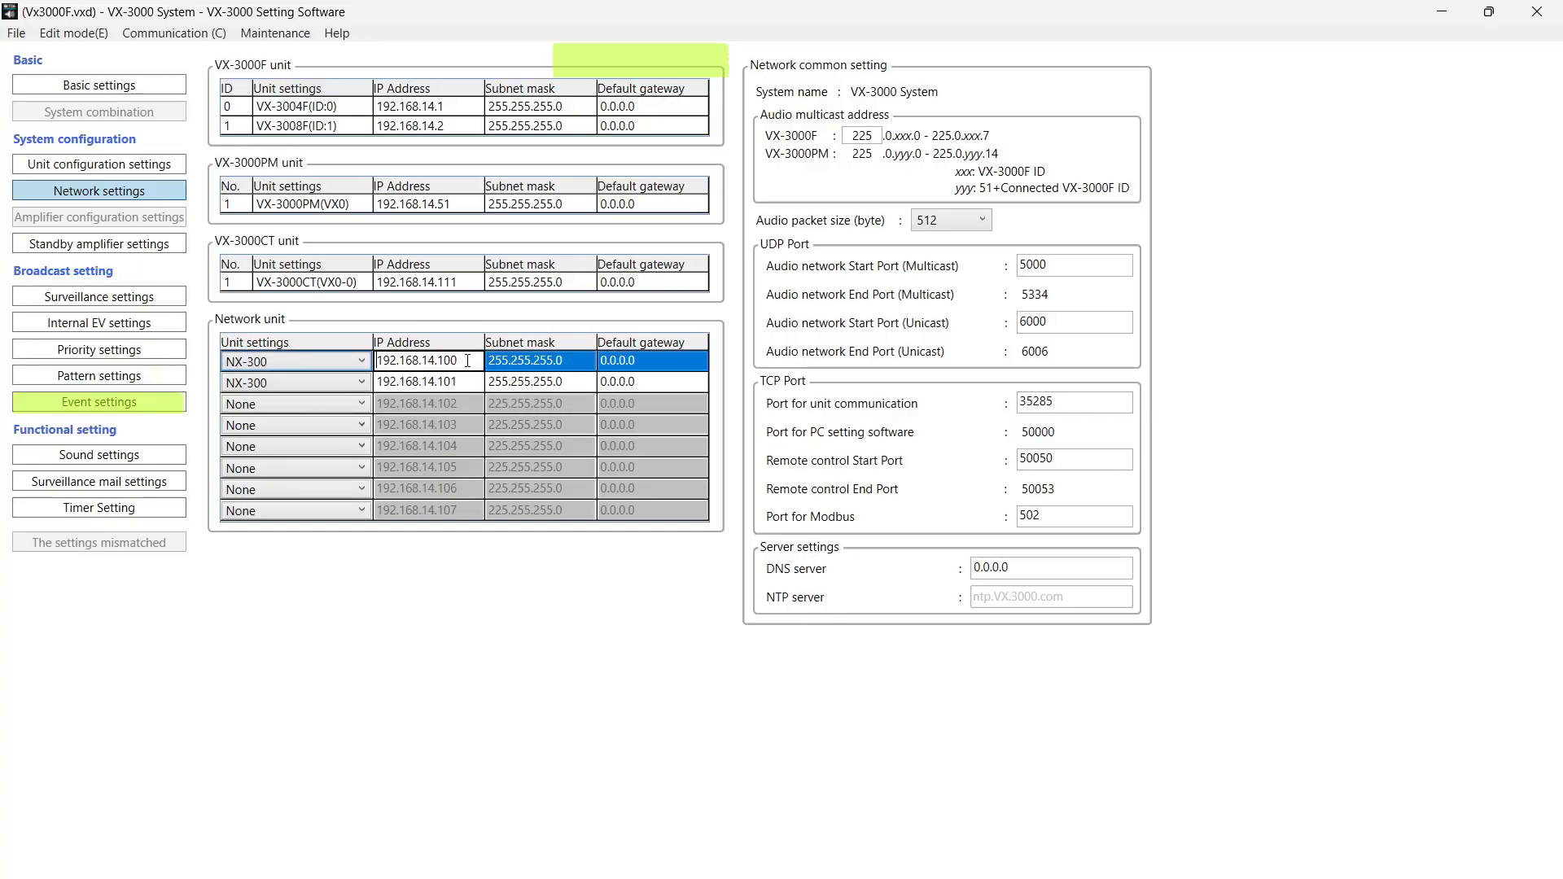
click(370, 654)
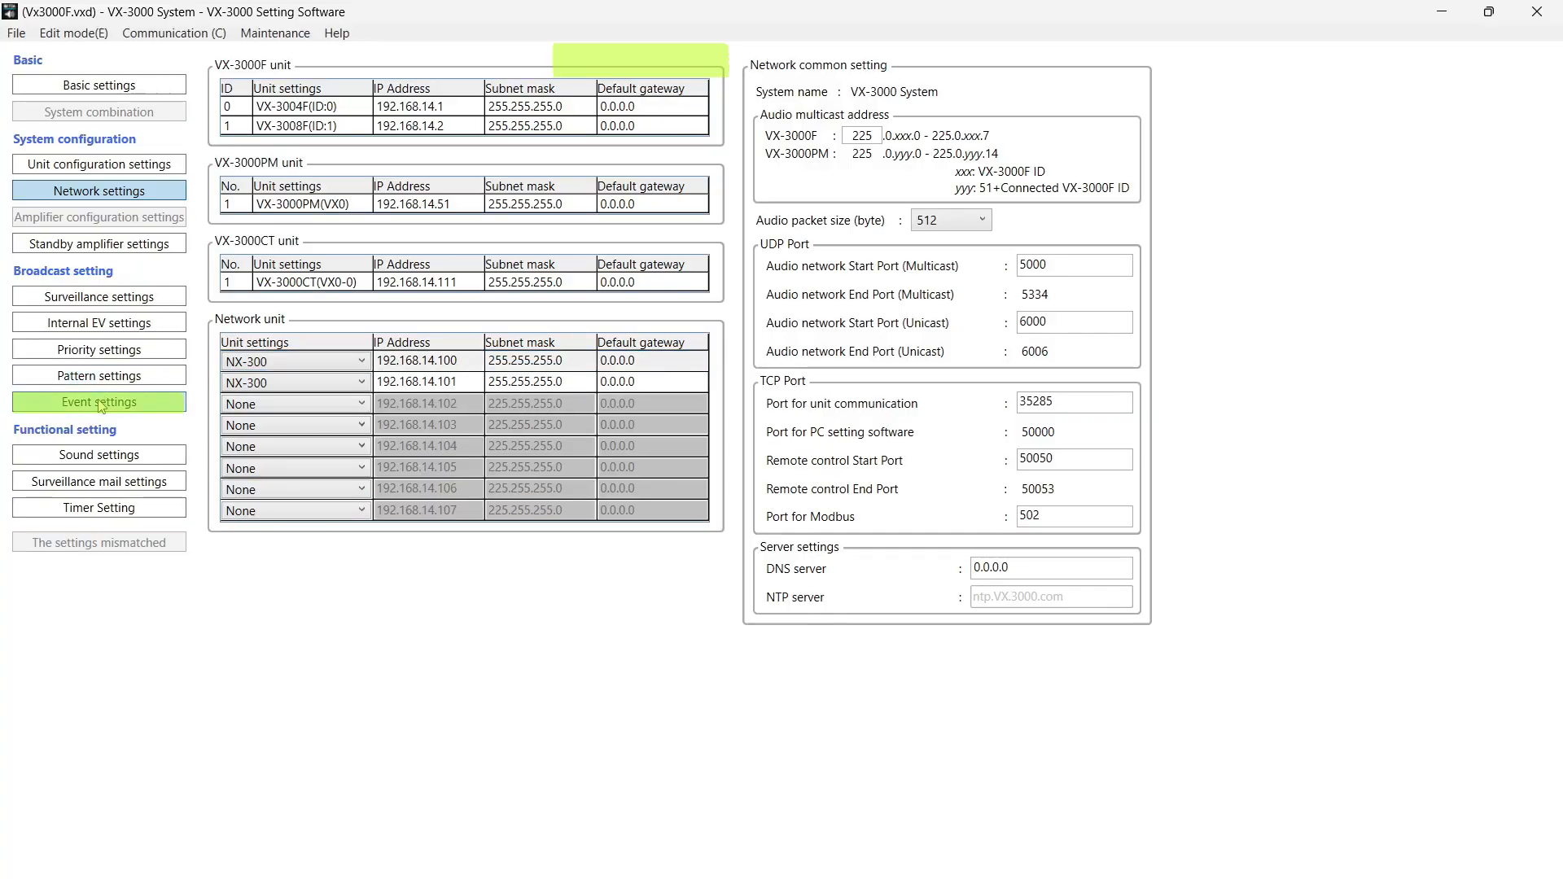
- Return to the ZONE linking setting and view the NX zone priority options for the first NX-300's ZONE1
click(99, 407)
click(682, 69)
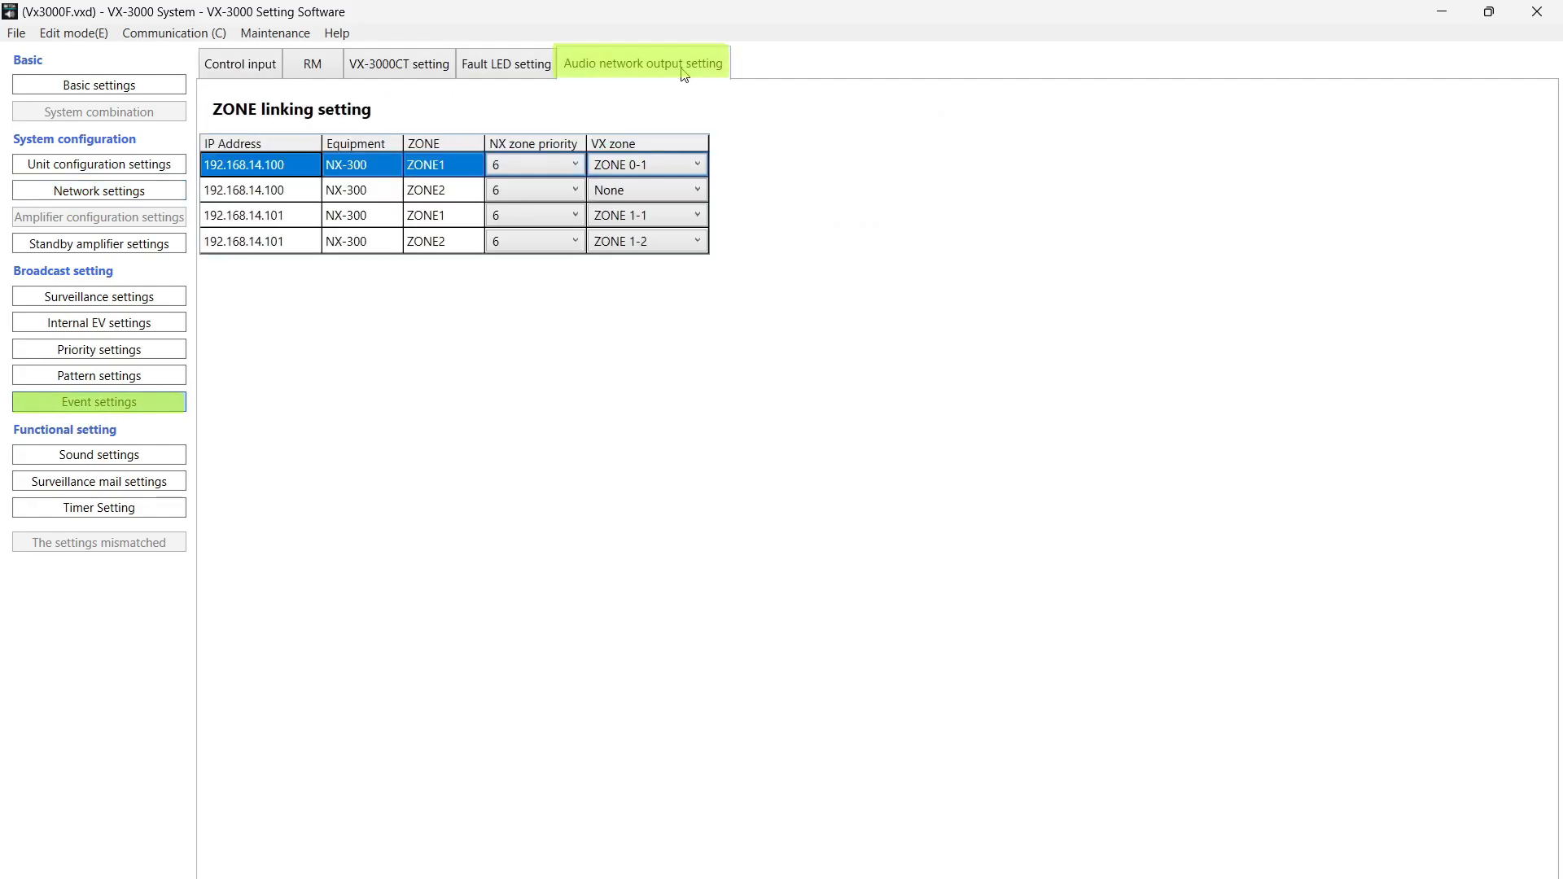
click(535, 319)
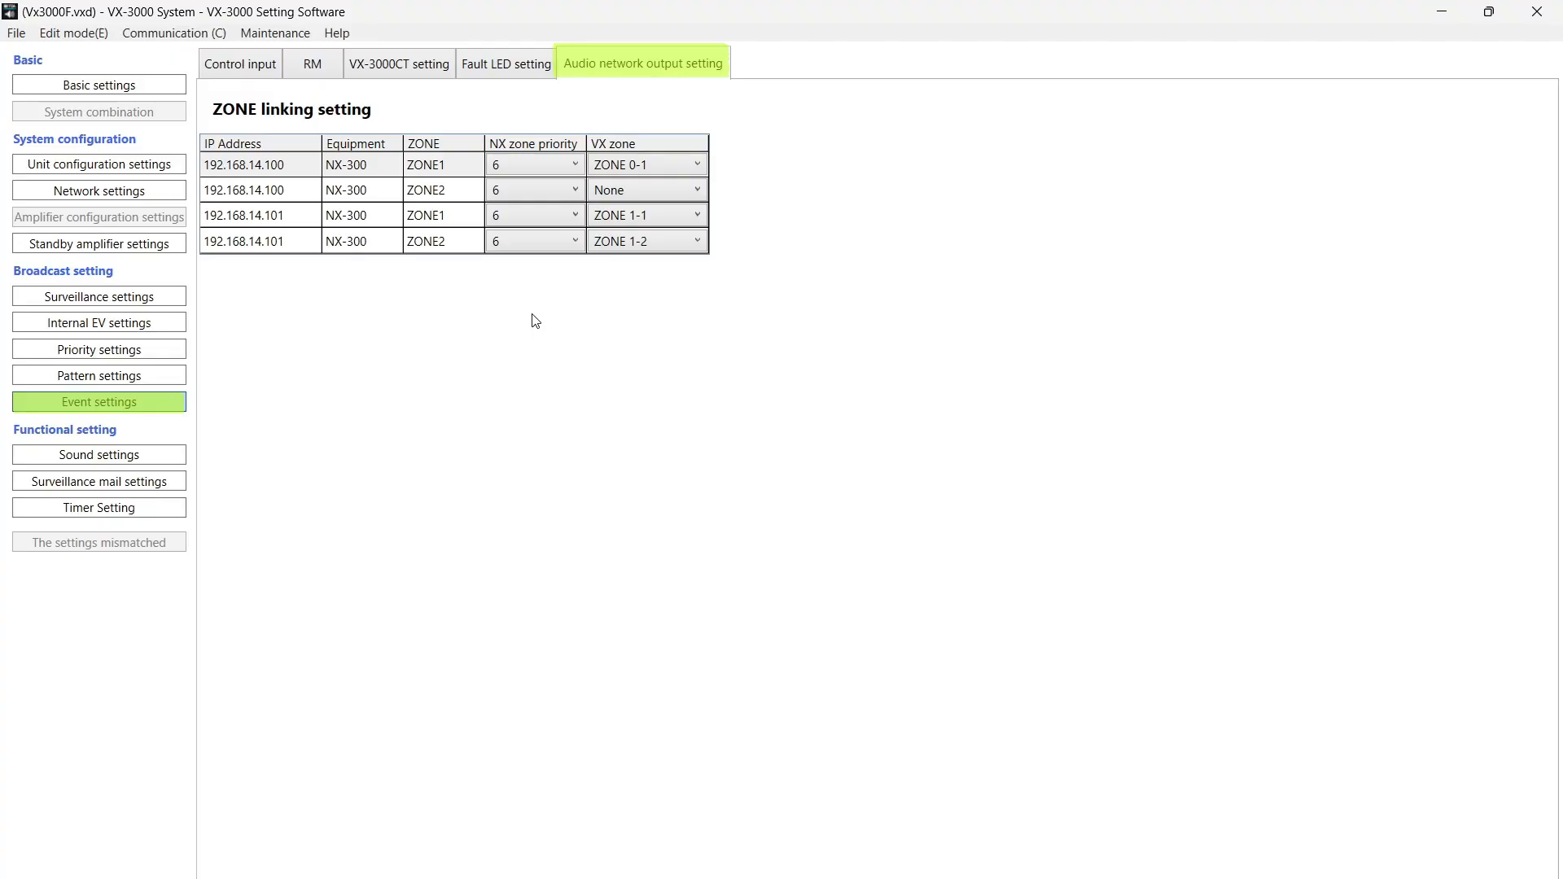
click(574, 163)
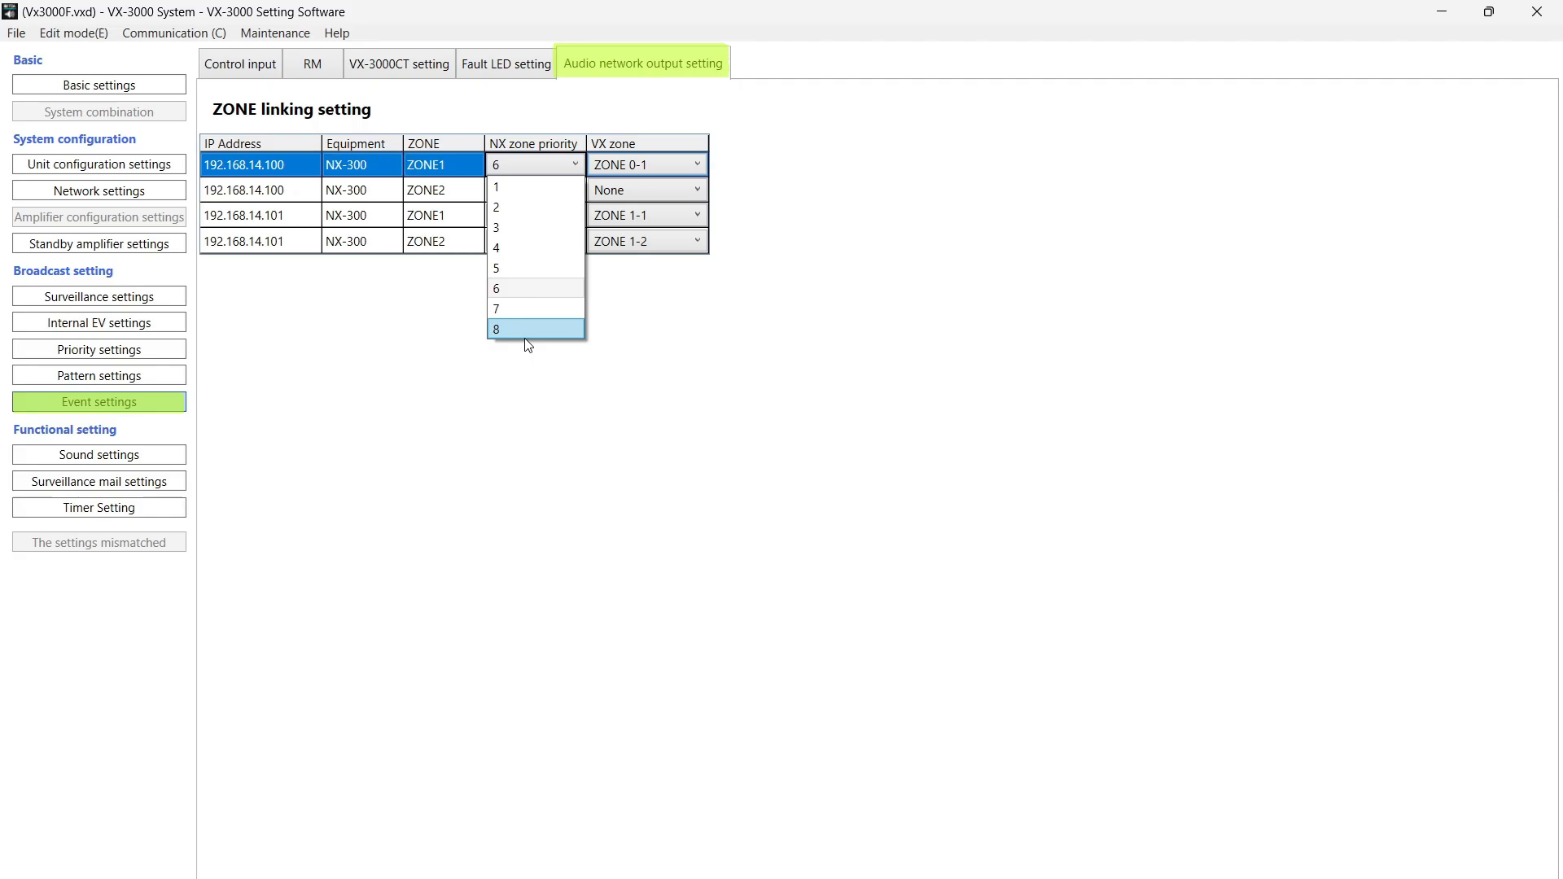
click(530, 366)
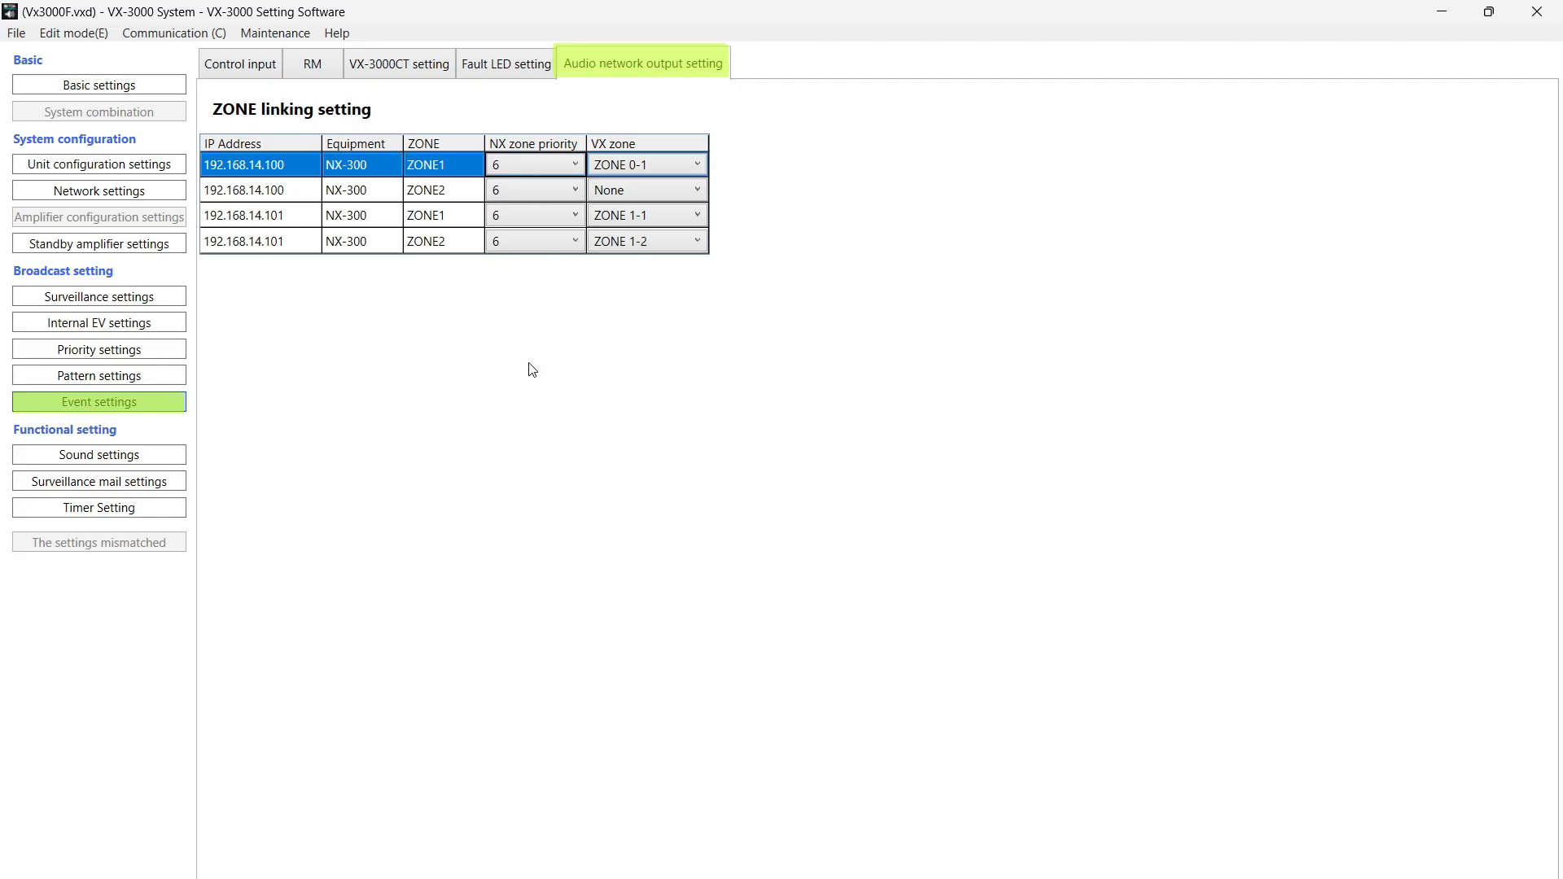